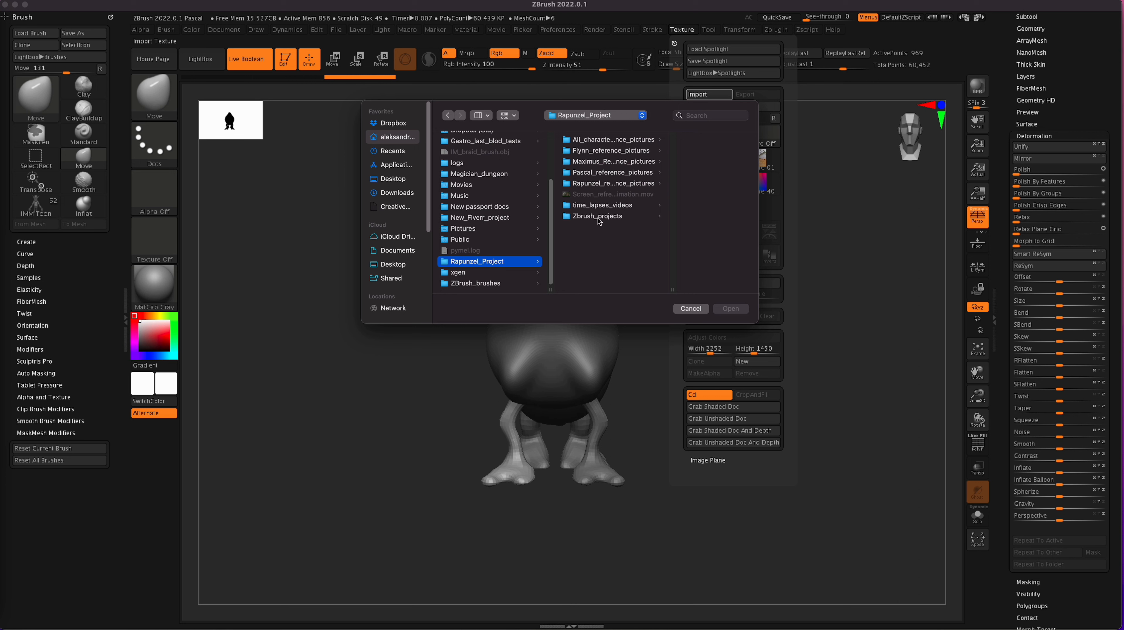
- Browse the Pascal_reference_pictures folder in the texture import and preview its chameleon images from Screenshot 2022-04-10 at 20.22.42 onward
{"action": "left_click", "coordinate": [598, 172]}
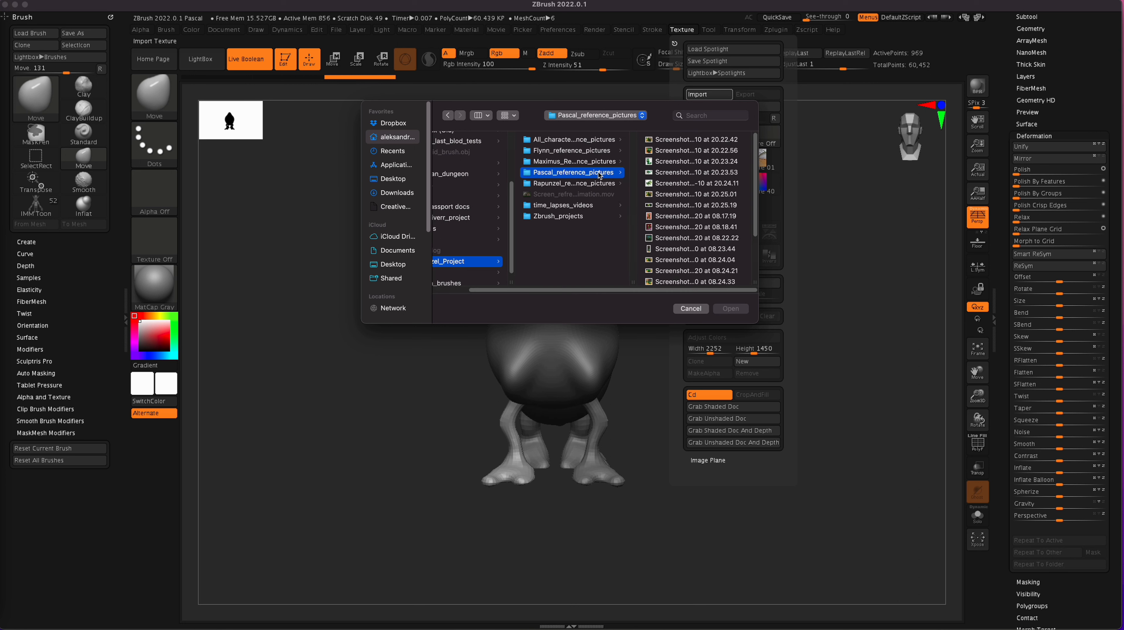
{"action": "left_click", "coordinate": [685, 140]}
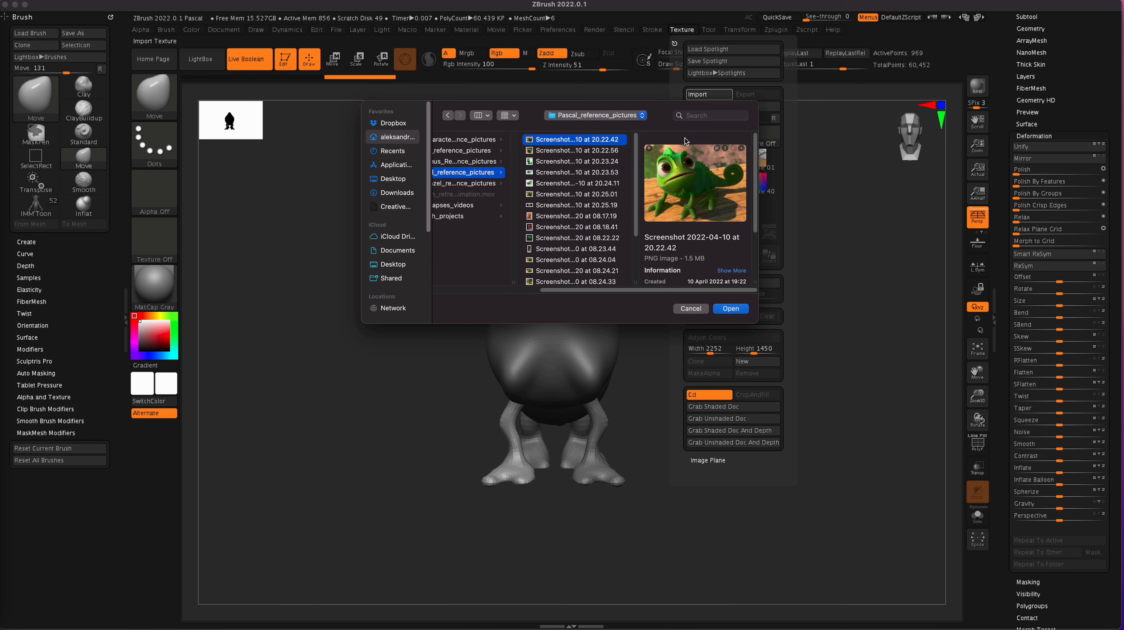
{"action": "left_click", "coordinate": [601, 150]}
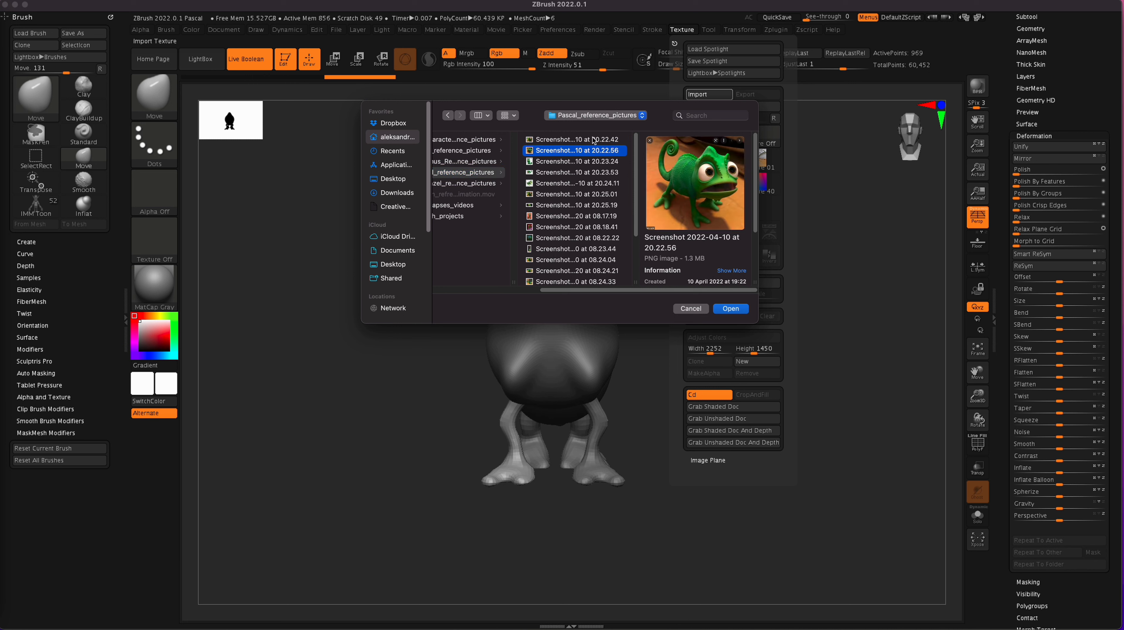
{"action": "left_click", "coordinate": [588, 162]}
{"action": "left_click", "coordinate": [591, 173]}
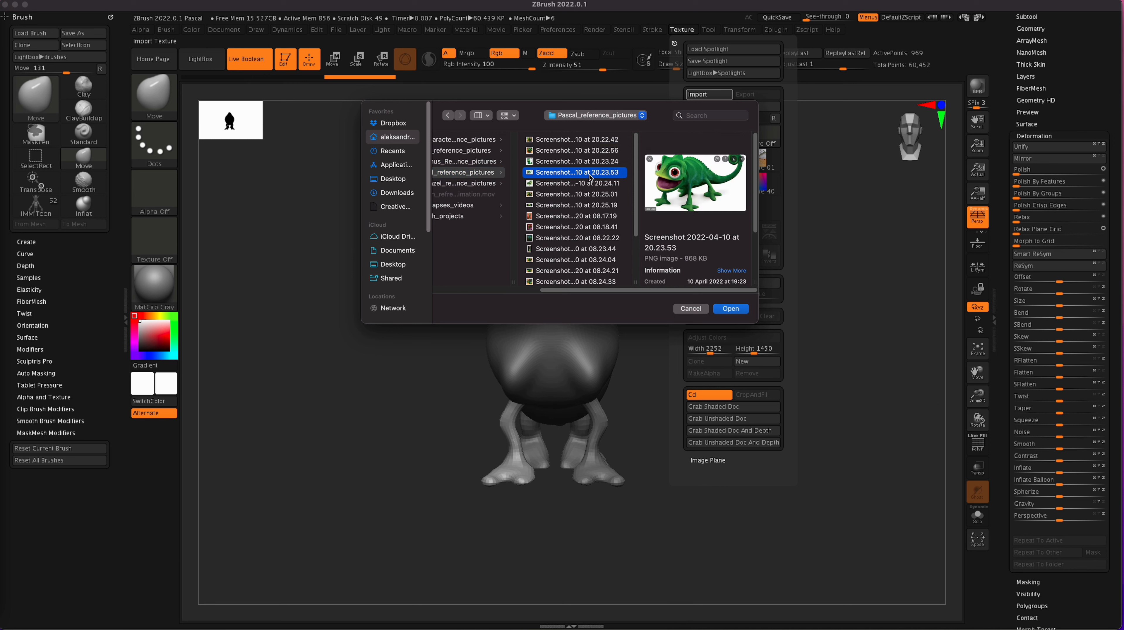
{"action": "left_click", "coordinate": [586, 183]}
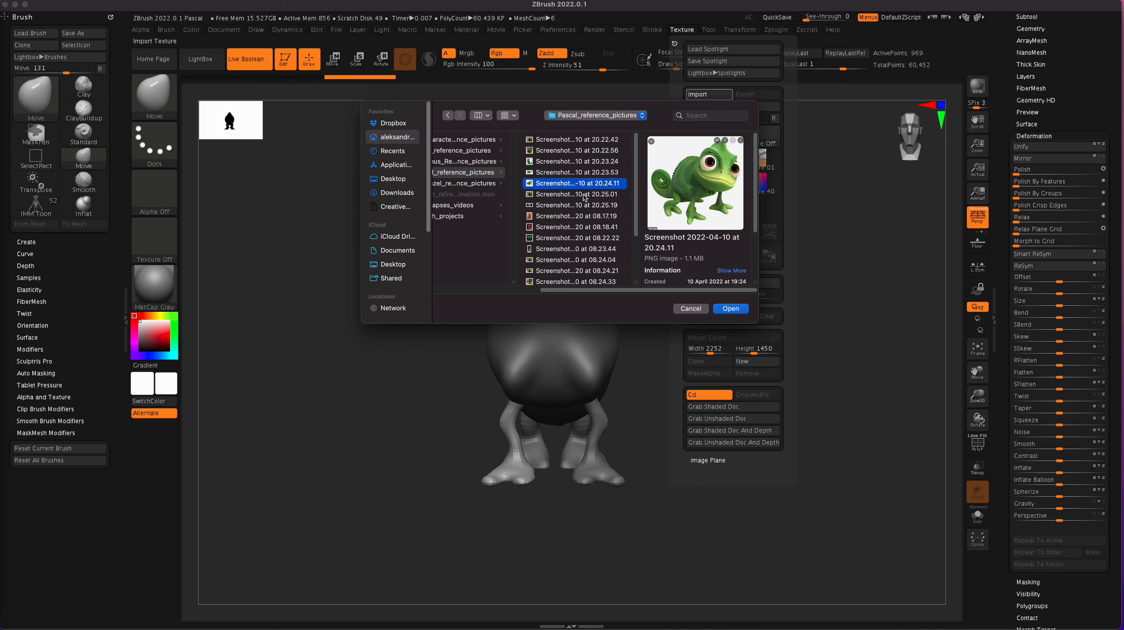
{"action": "left_click", "coordinate": [583, 194]}
{"action": "left_click", "coordinate": [583, 206]}
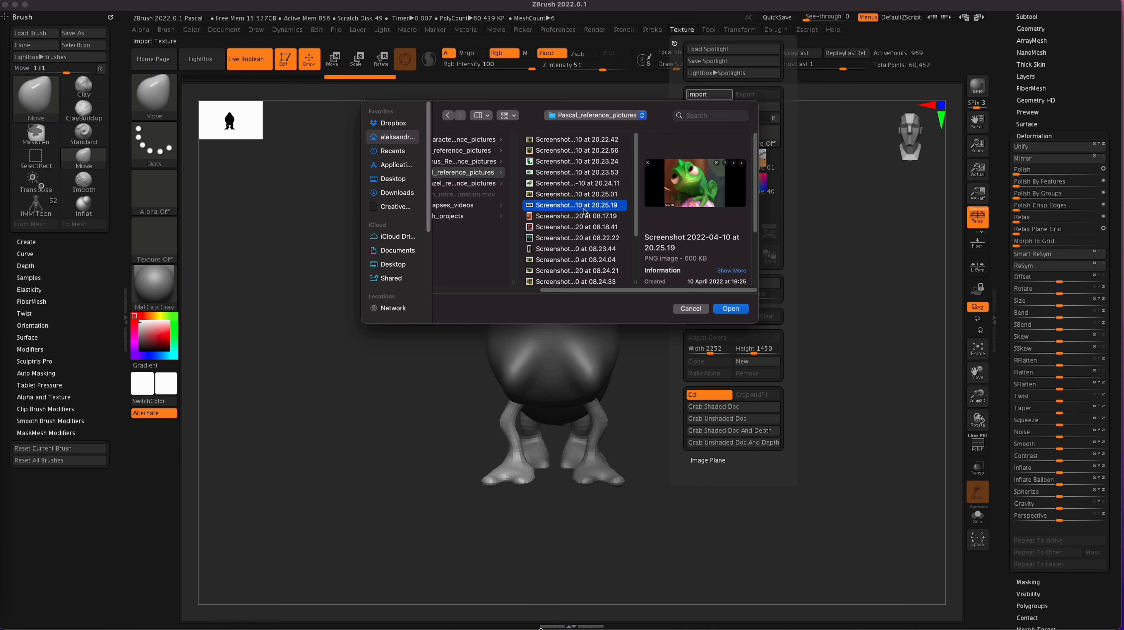
{"action": "left_click", "coordinate": [586, 217]}
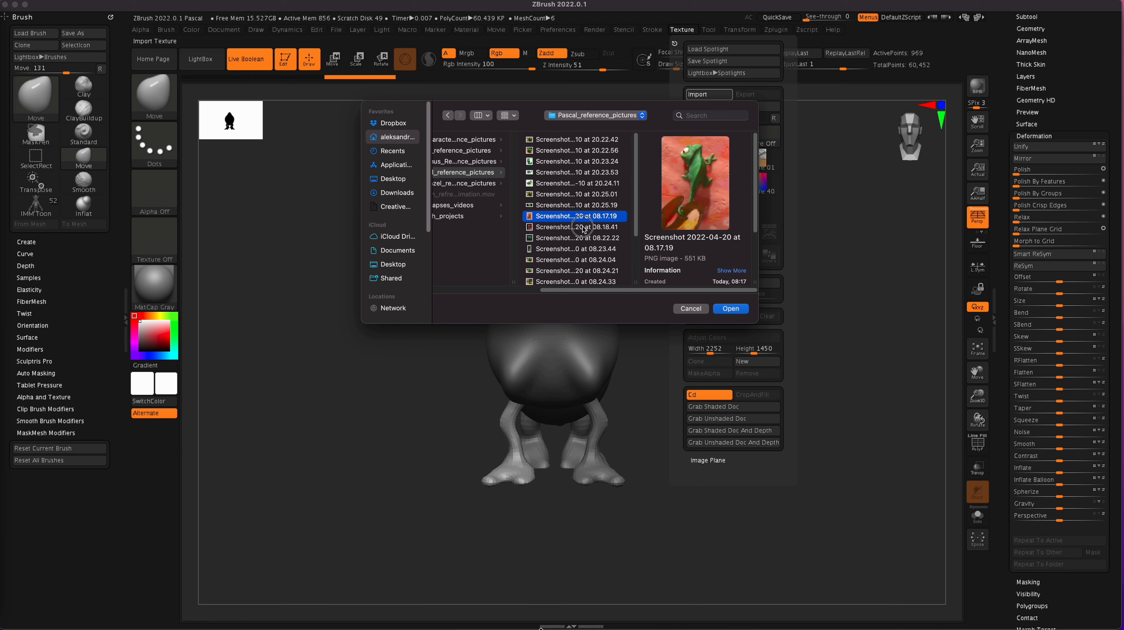
{"action": "left_click", "coordinate": [584, 228]}
{"action": "double_click", "coordinate": [585, 239]}
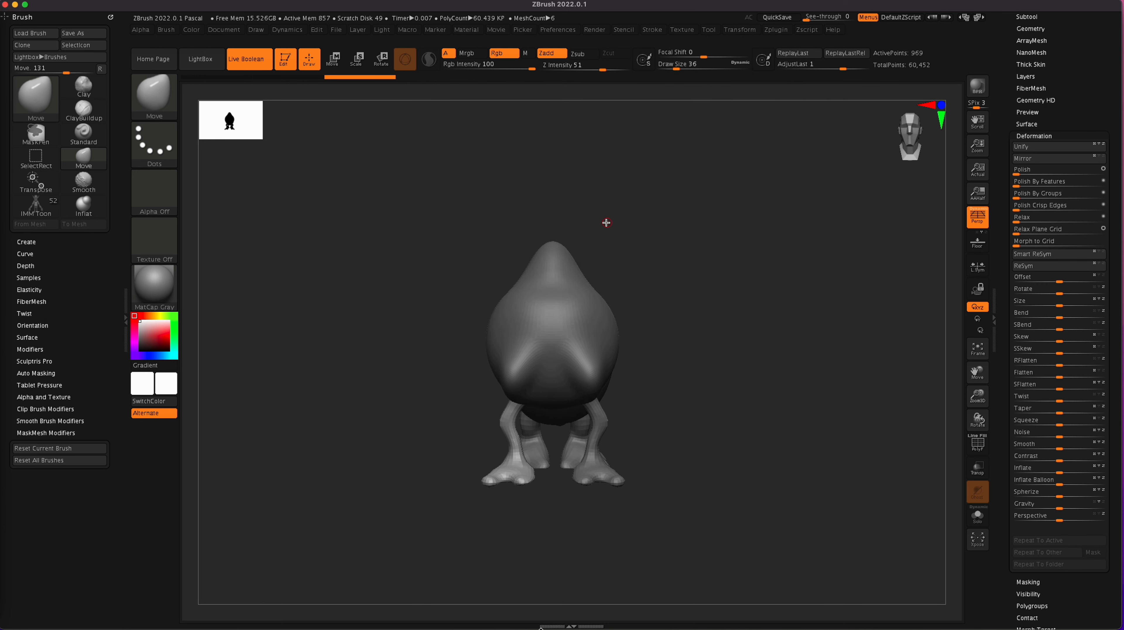
- Reopen the texture import and preview the 2022-04-20 reference screenshots from 08.23.44 through 08.36.06
{"action": "left_click", "coordinate": [682, 29]}
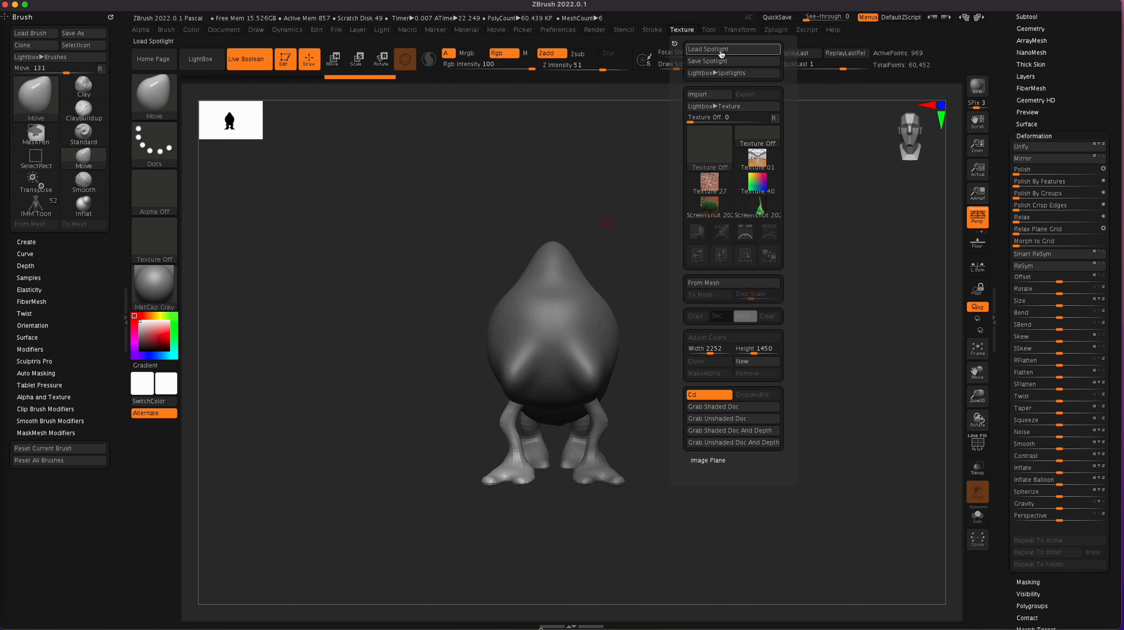
{"action": "left_click", "coordinate": [709, 98]}
{"action": "left_click", "coordinate": [491, 249]}
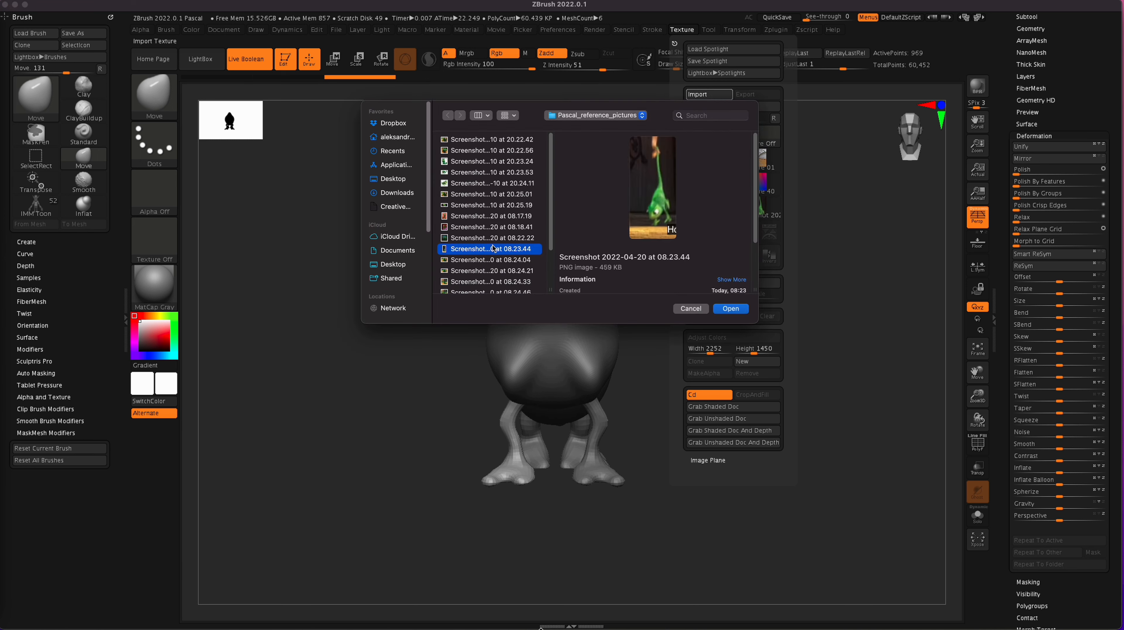
{"action": "left_click", "coordinate": [507, 282]}
{"action": "left_click_drag", "start_coordinate": [549, 235], "coordinate": [549, 261]}
{"action": "left_click", "coordinate": [512, 261]}
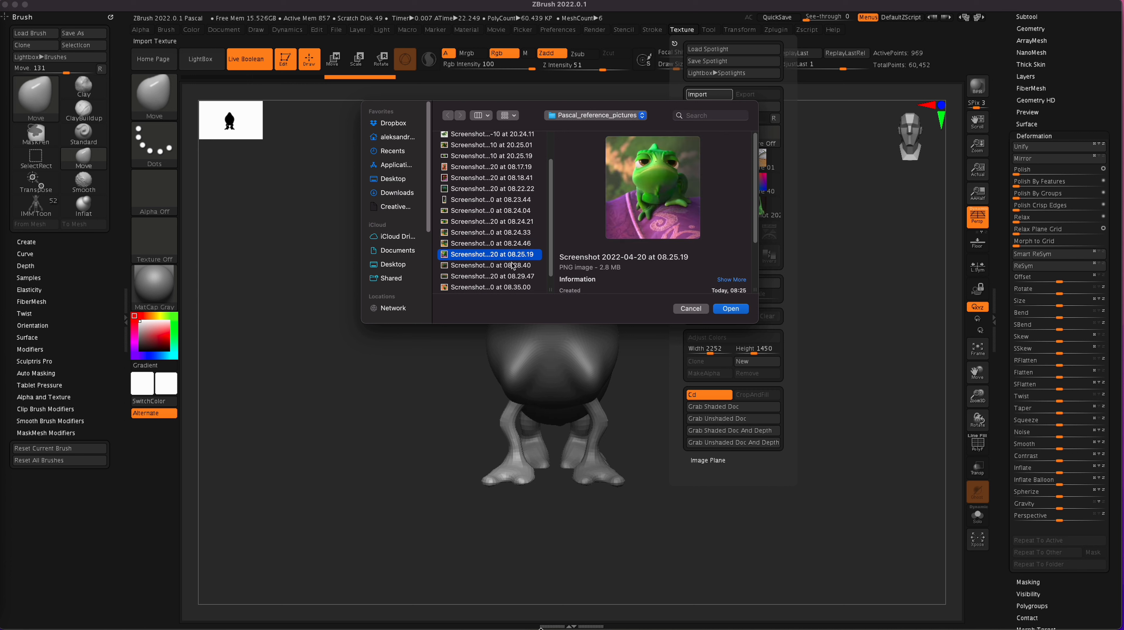
{"action": "left_click", "coordinate": [512, 265]}
{"action": "left_click", "coordinate": [516, 276]}
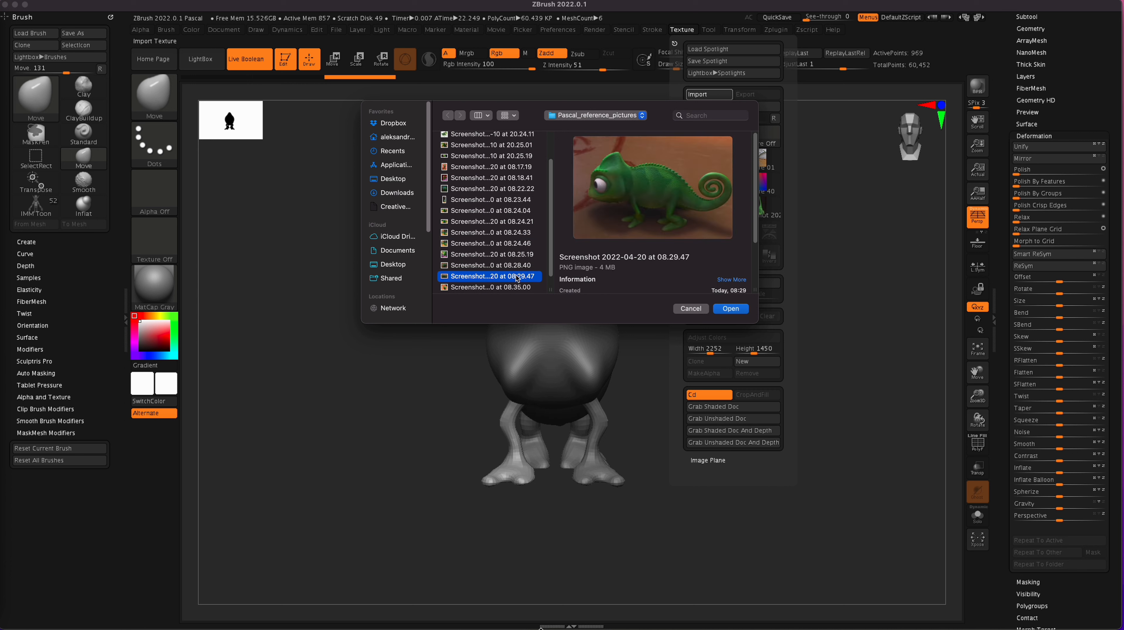
{"action": "scroll", "coordinate": [517, 277], "scroll_direction": "down", "scroll_amount": 2}
{"action": "left_click", "coordinate": [514, 273]}
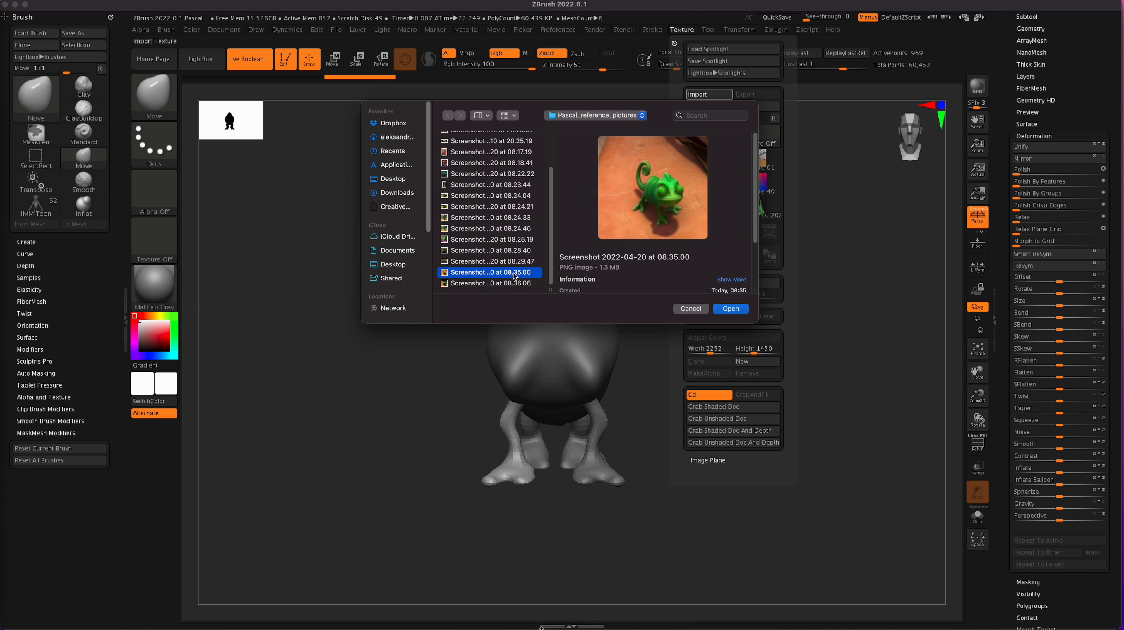
{"action": "left_click", "coordinate": [511, 284]}
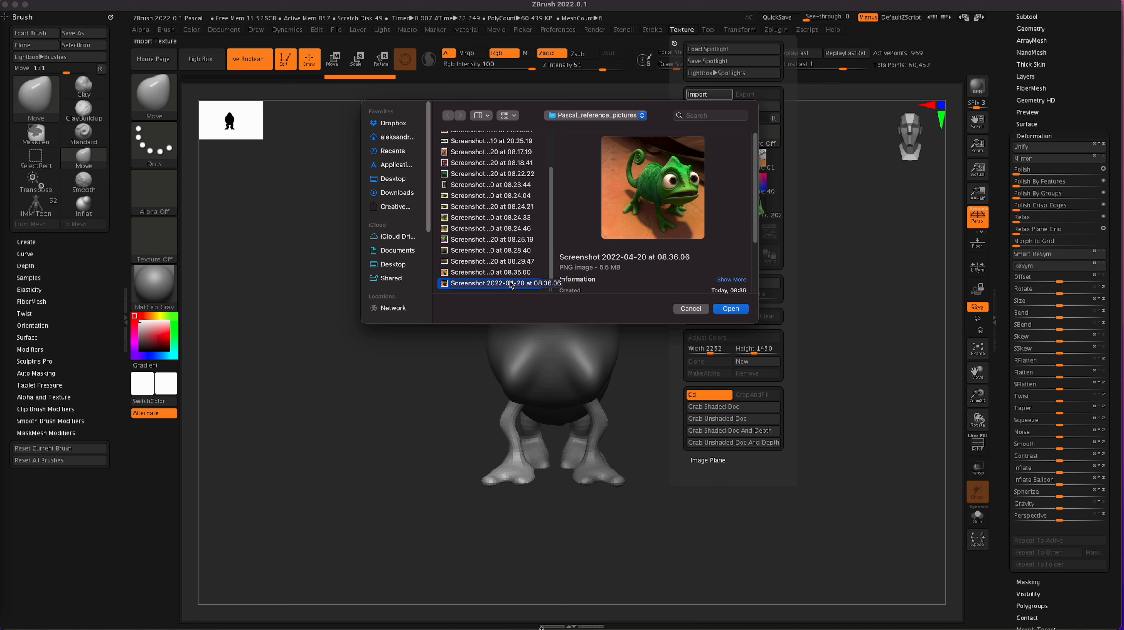
- Compare the chameleon references again in reverse order, from the 08.35.00 screenshot back to 08.18.41
{"action": "left_click", "coordinate": [513, 276]}
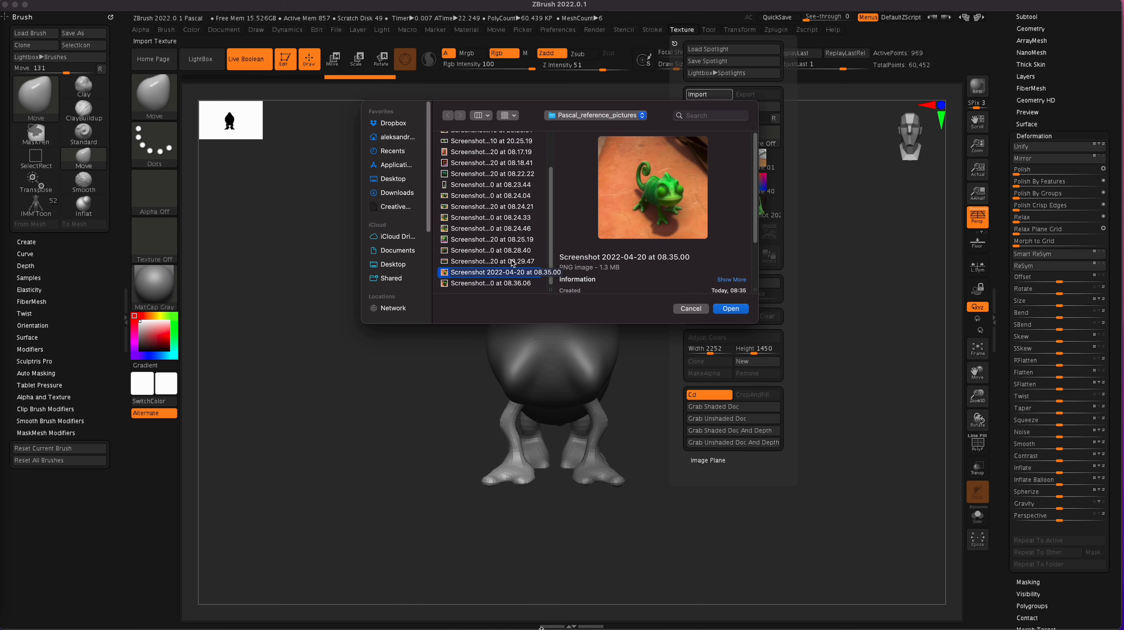
{"action": "left_click", "coordinate": [513, 261]}
{"action": "left_click", "coordinate": [508, 251]}
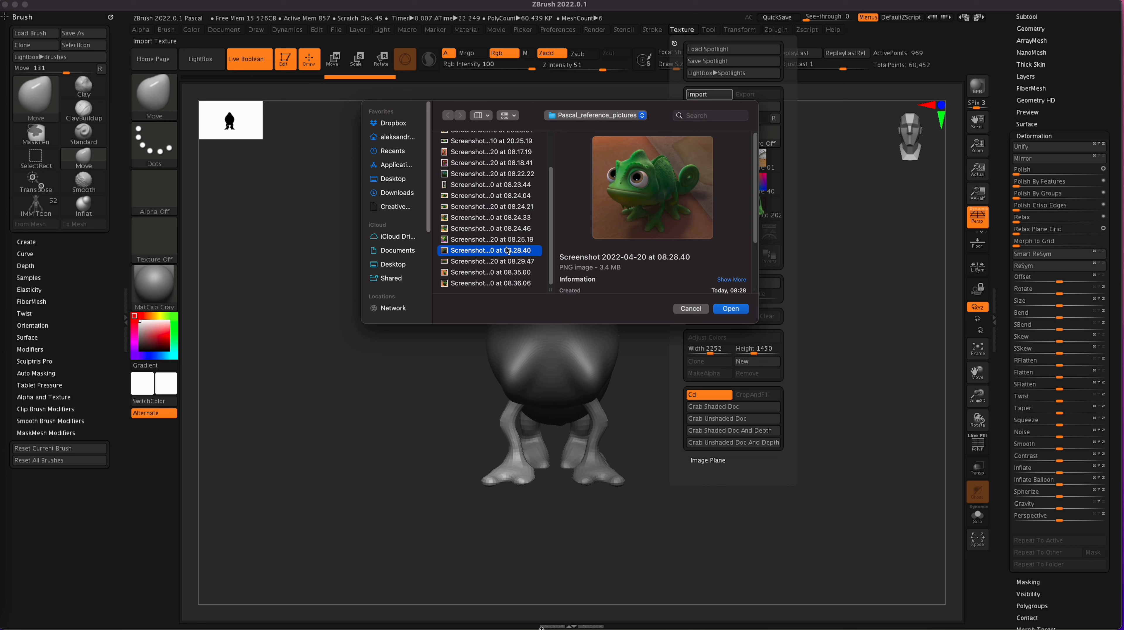
{"action": "left_click", "coordinate": [506, 239]}
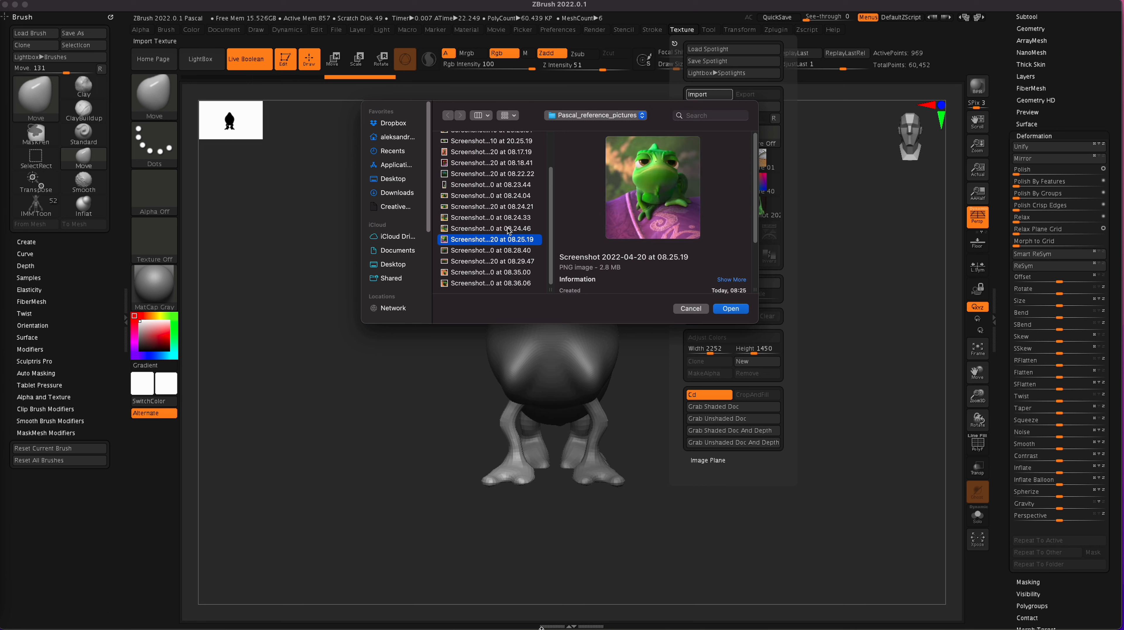
{"action": "left_click", "coordinate": [507, 227]}
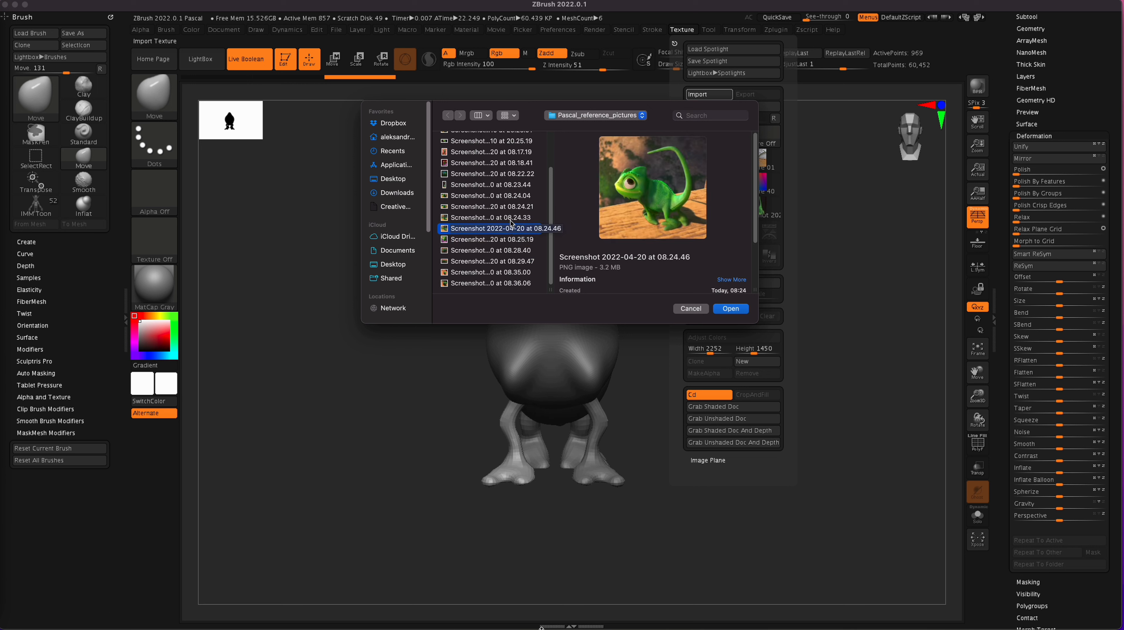
{"action": "left_click", "coordinate": [511, 220]}
{"action": "left_click", "coordinate": [510, 206]}
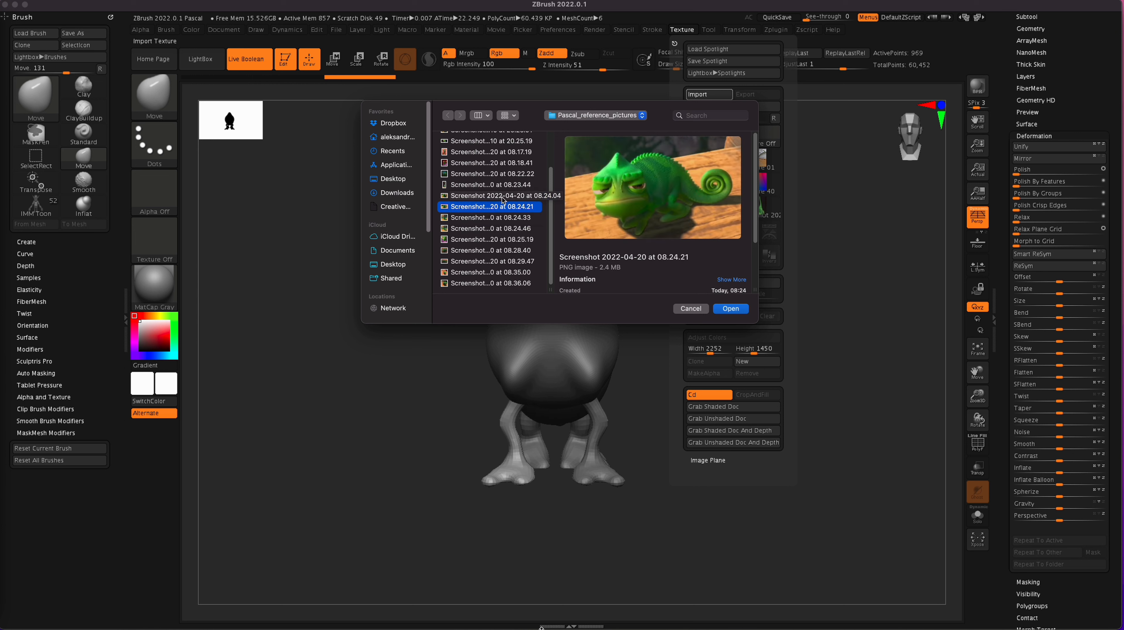
{"action": "left_click", "coordinate": [501, 197]}
{"action": "left_click", "coordinate": [499, 186]}
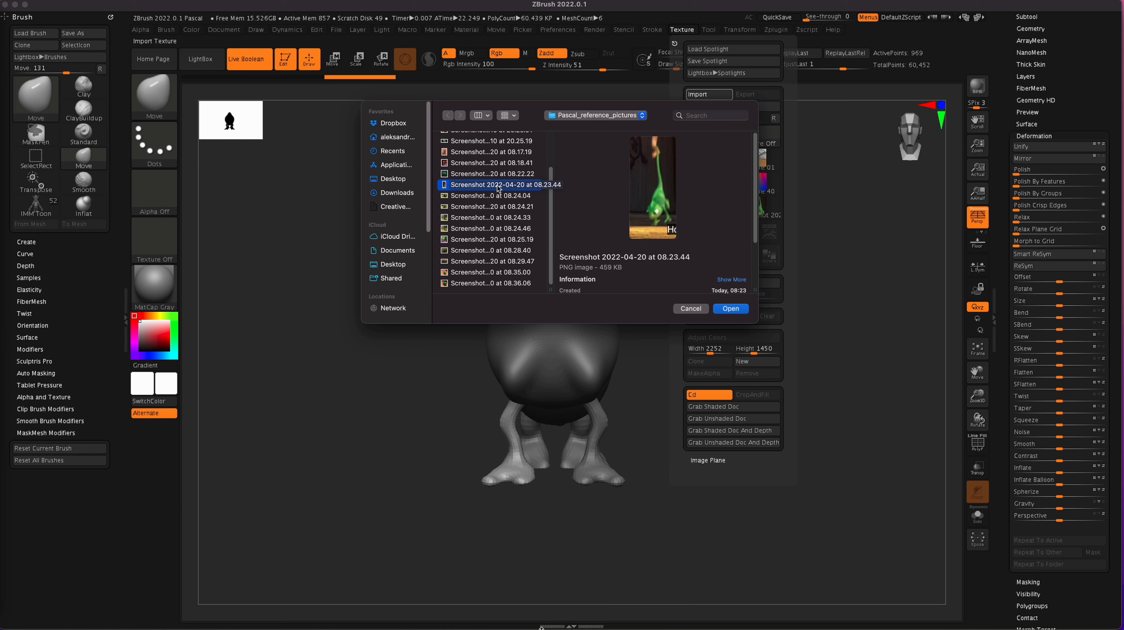
{"action": "left_click", "coordinate": [499, 175]}
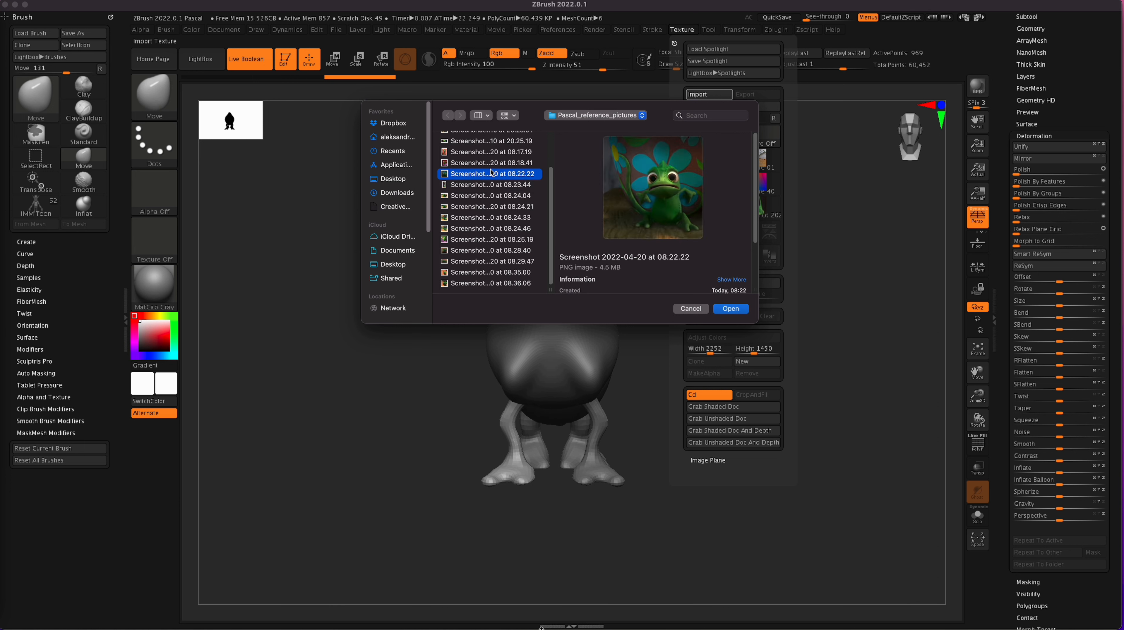
{"action": "left_click", "coordinate": [484, 163]}
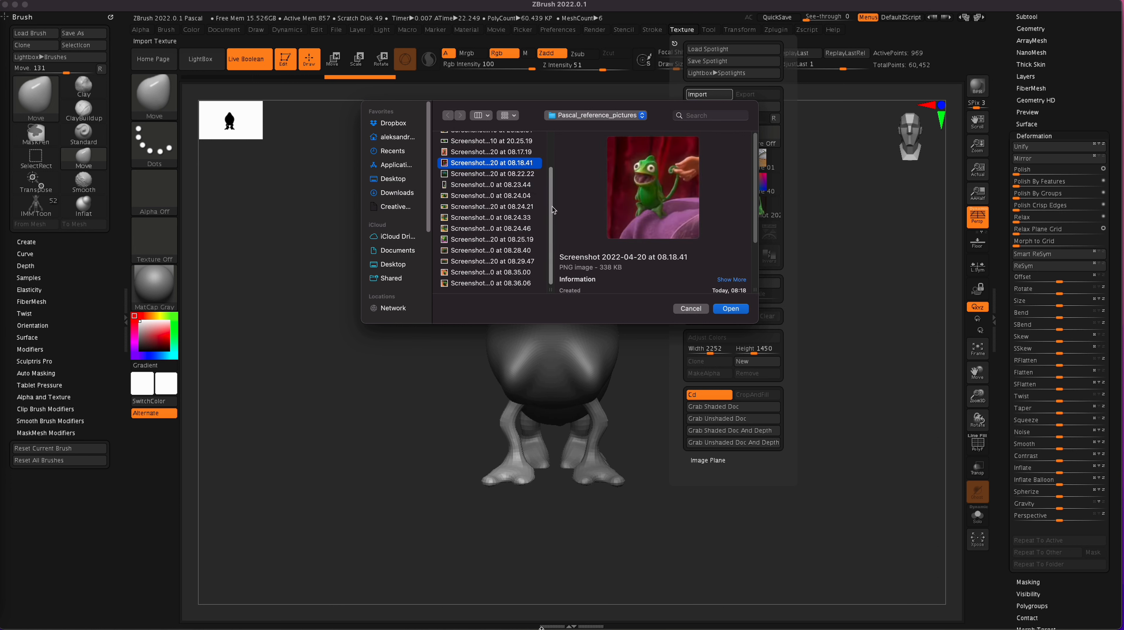
- Import the reference image Screenshot 2022-04-10 at 20.25.19 from Pascal_reference_pictures as a texture
{"action": "left_click_drag", "start_coordinate": [548, 207], "coordinate": [546, 181]}
{"action": "left_click", "coordinate": [494, 203]}
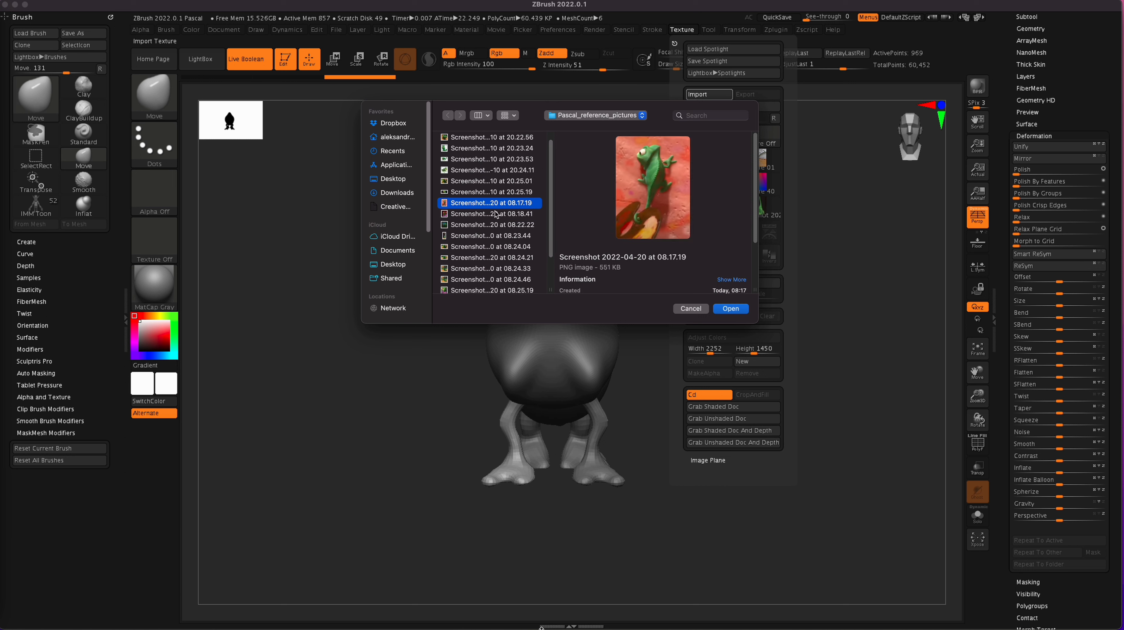
{"action": "left_click", "coordinate": [496, 191]}
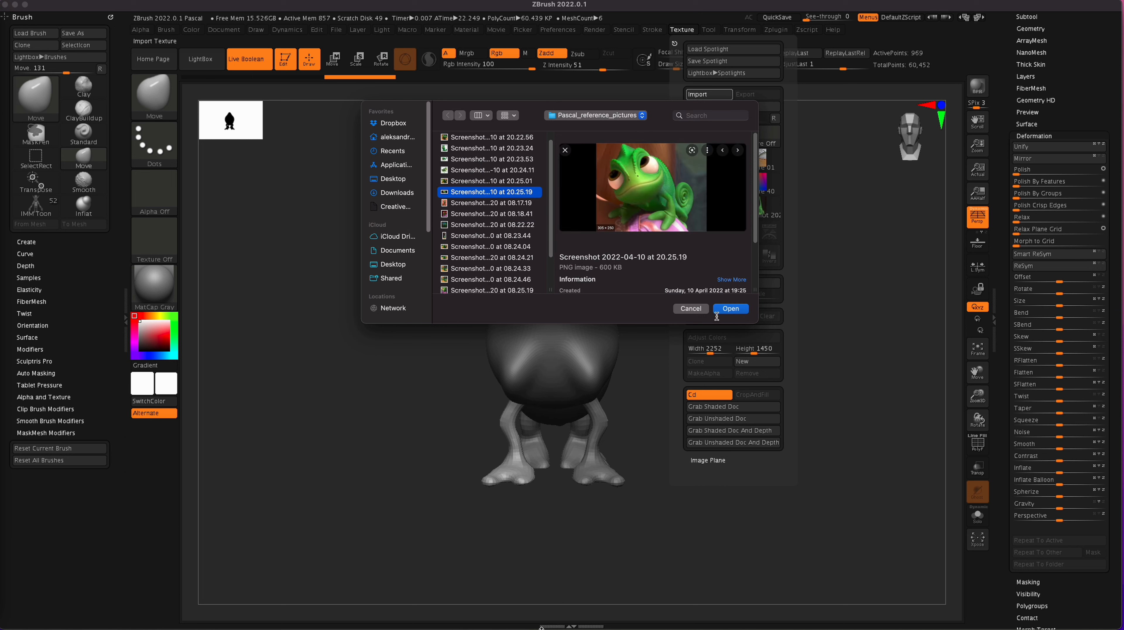
{"action": "left_click", "coordinate": [730, 309]}
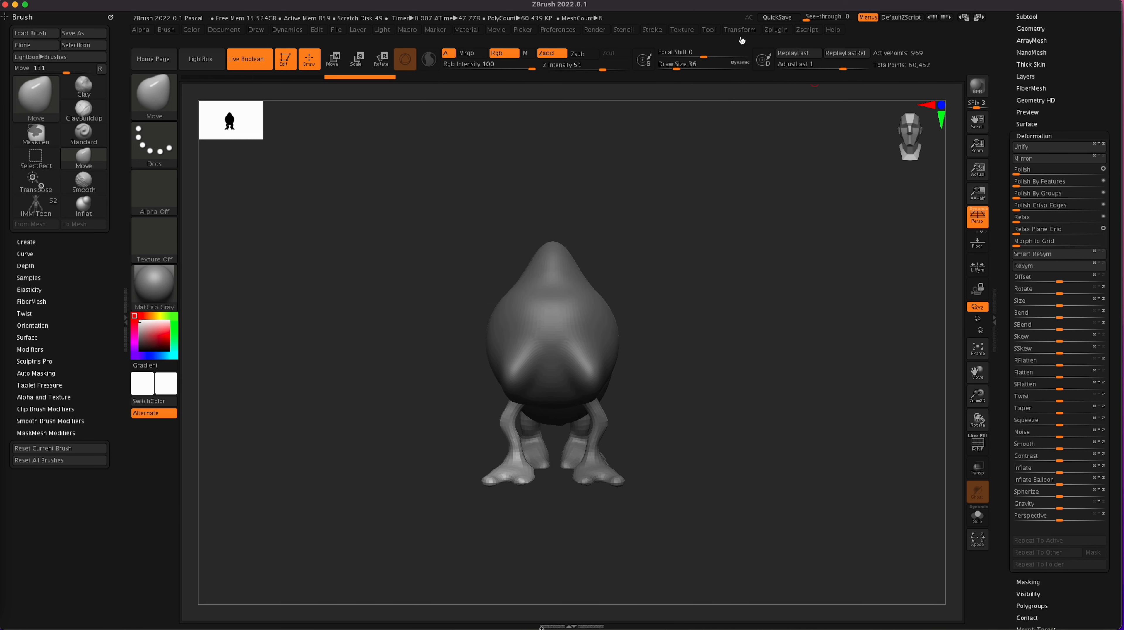
- Add the newly imported chameleon texture to Spotlight on top of the existing side-view reference
{"action": "left_click", "coordinate": [683, 31]}
{"action": "left_click", "coordinate": [709, 228]}
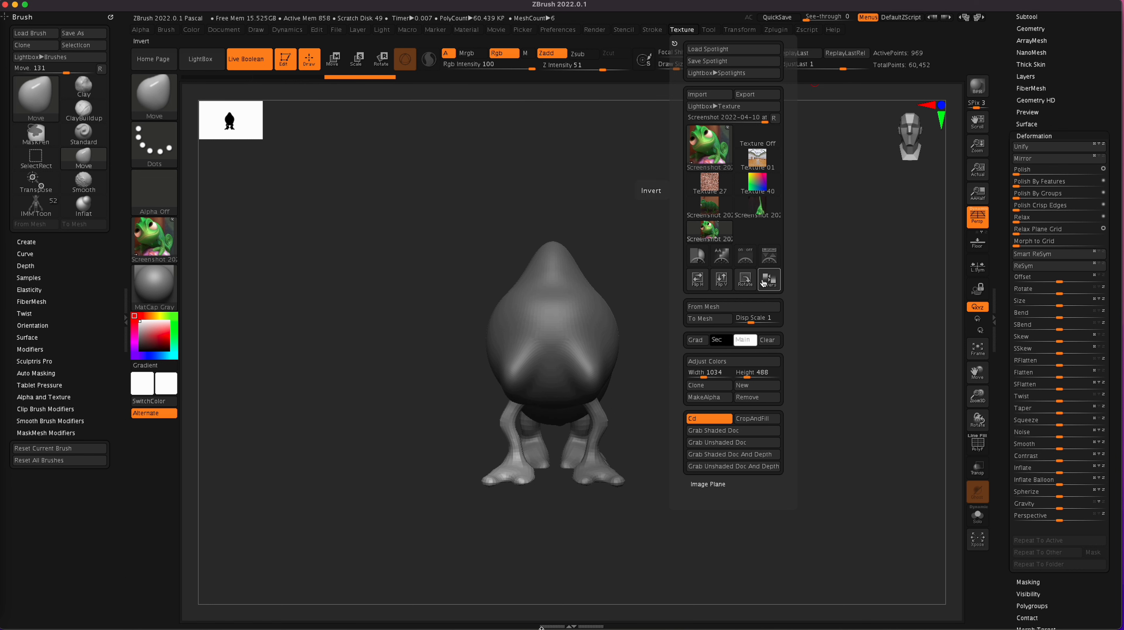
{"action": "left_click", "coordinate": [771, 260]}
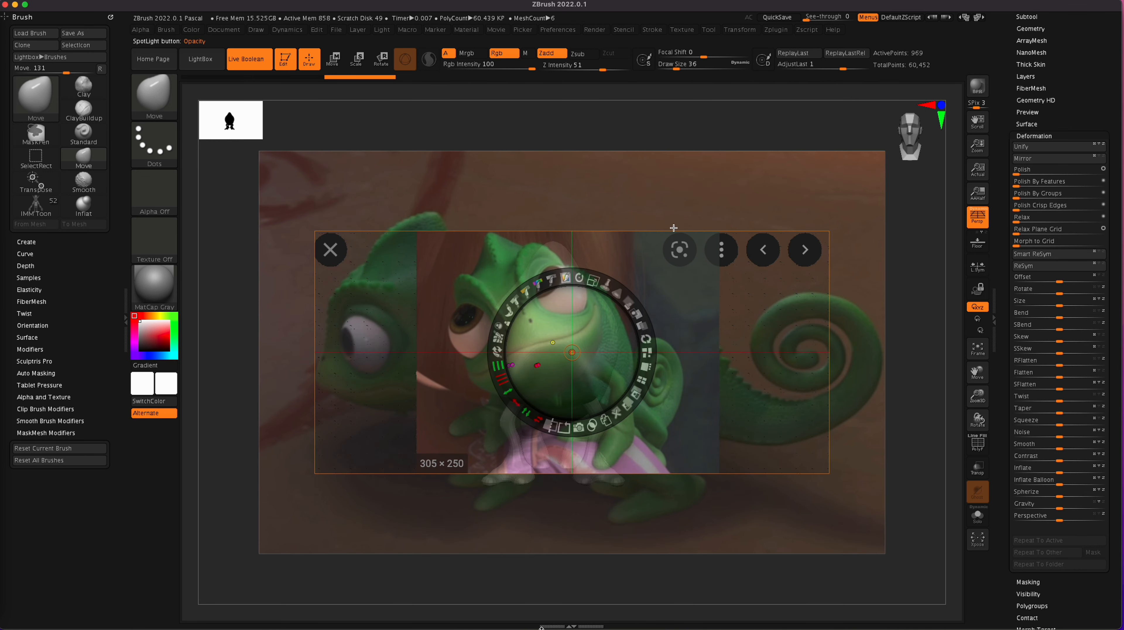
- Delete both the newly added chameleon image and the side-view reference from Spotlight
{"action": "left_click", "coordinate": [330, 250]}
{"action": "left_click_drag", "start_coordinate": [333, 252], "coordinate": [568, 357]}
{"action": "left_click", "coordinate": [619, 416]}
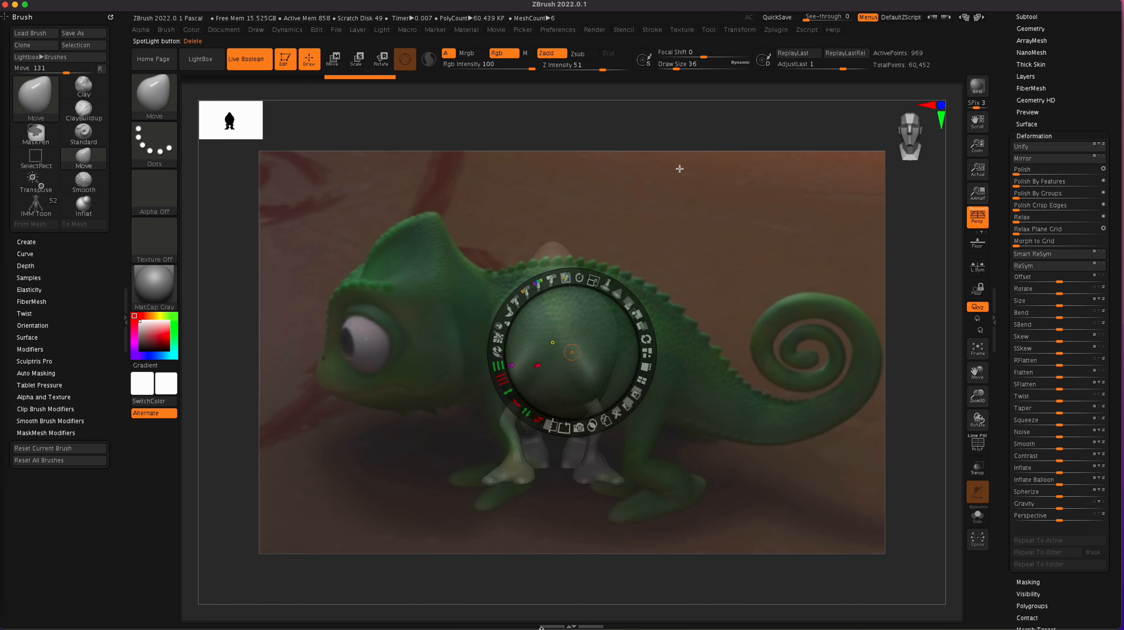
{"action": "left_click", "coordinate": [606, 210]}
{"action": "left_click_drag", "start_coordinate": [648, 253], "coordinate": [623, 423]}
{"action": "left_click", "coordinate": [610, 423]}
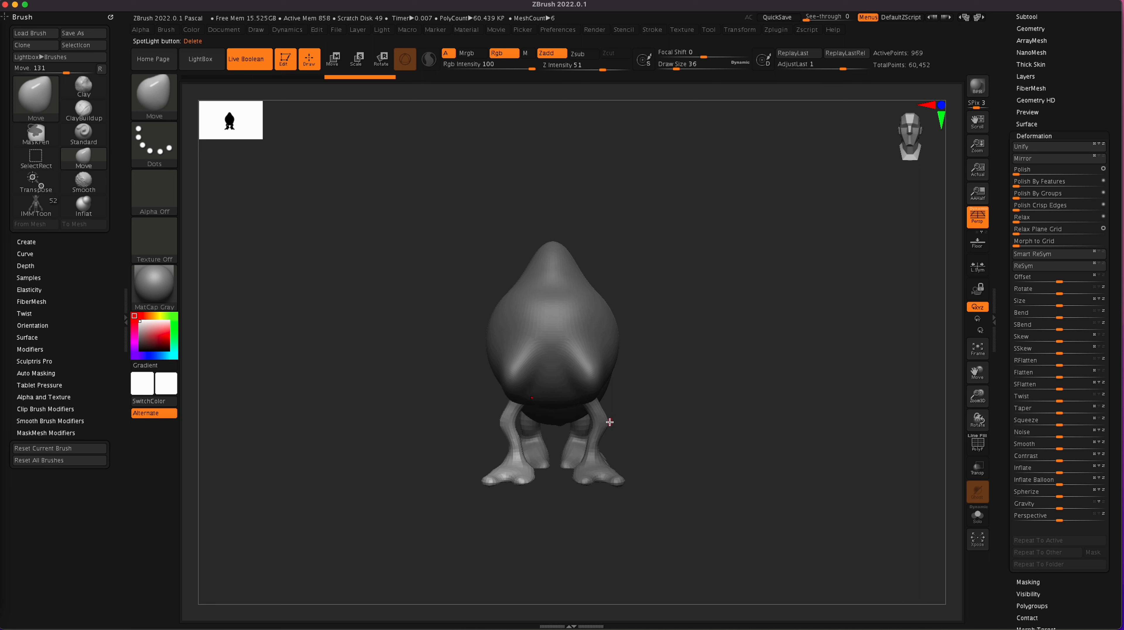
- Add the texture Screenshot 2022-04-10 at 20.25.19 to the emptied Spotlight
{"action": "left_click", "coordinate": [706, 31]}
{"action": "left_click", "coordinate": [684, 31]}
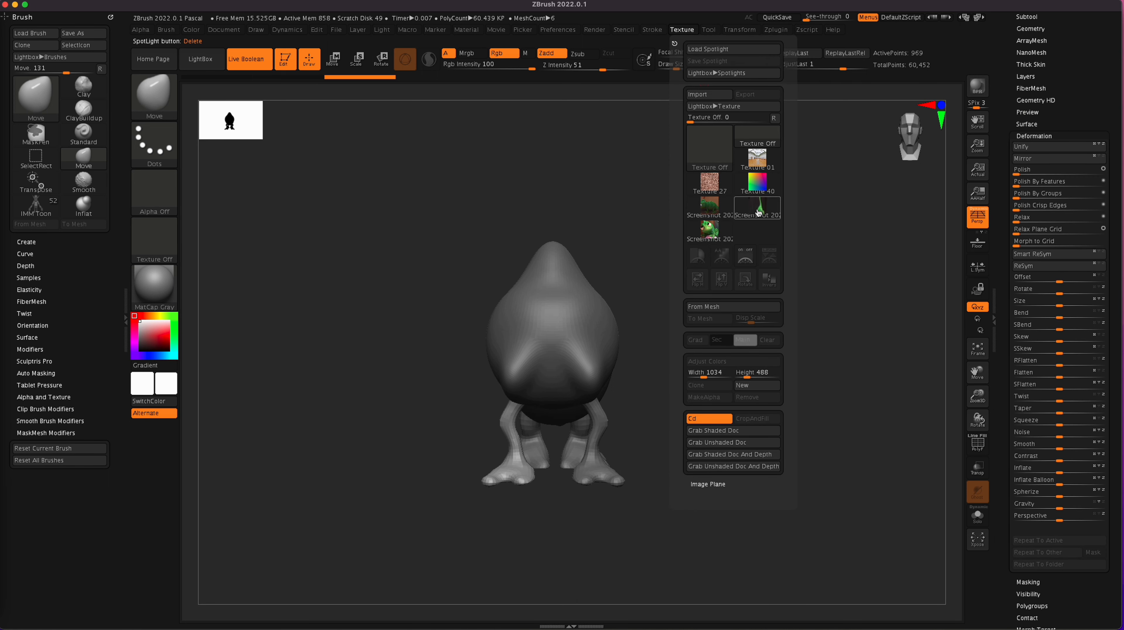
{"action": "left_click", "coordinate": [709, 232]}
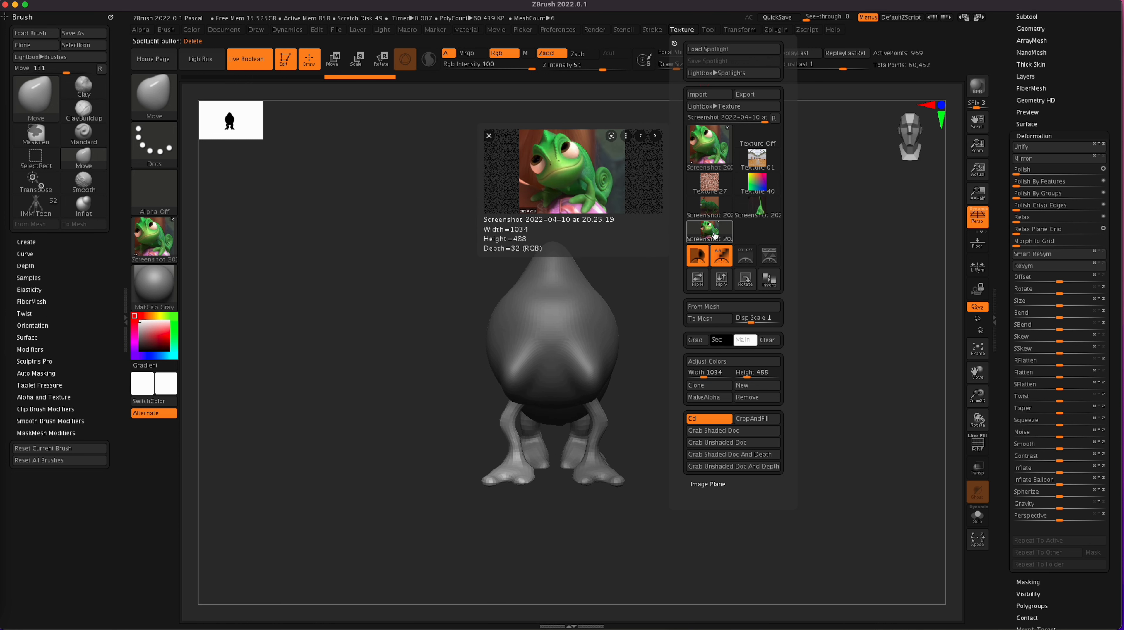
{"action": "left_click", "coordinate": [769, 257]}
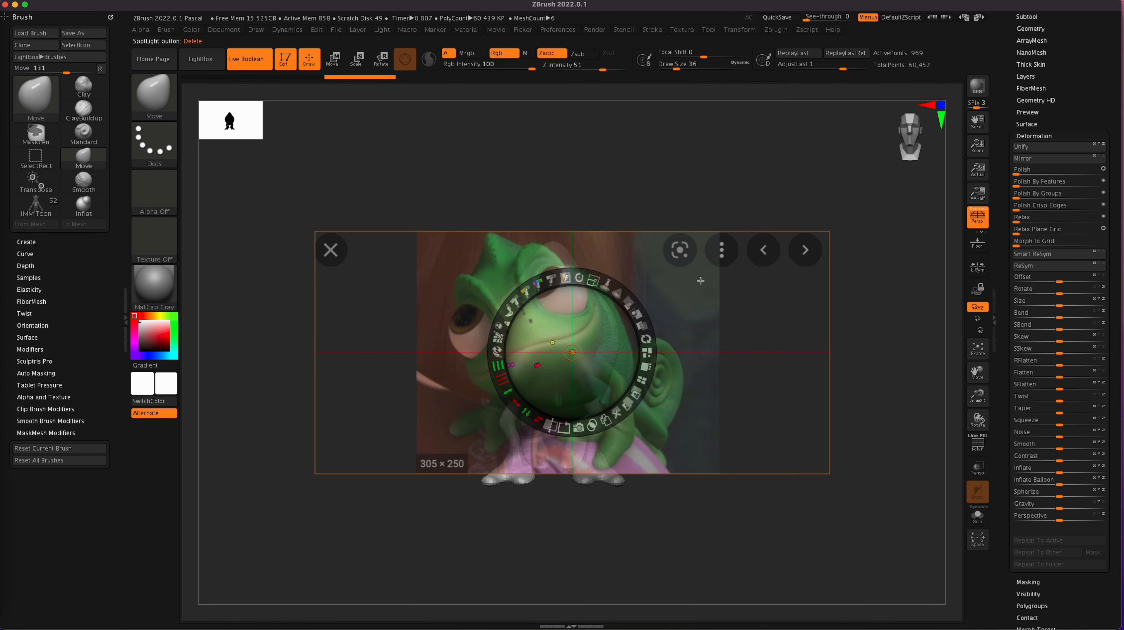
- Centre the Spotlight dial on the chameleon's face, rotate the reference clockwise until the head is upright, and enlarge the image slightly
{"action": "left_click_drag", "start_coordinate": [573, 352], "coordinate": [545, 336]}
{"action": "mouse_move", "coordinate": [567, 267]}
{"action": "left_mouse_down"}
{"action": "mouse_move", "coordinate": [607, 212]}
{"action": "mouse_move", "coordinate": [556, 266]}
{"action": "mouse_move", "coordinate": [574, 277]}
{"action": "left_mouse_up"}
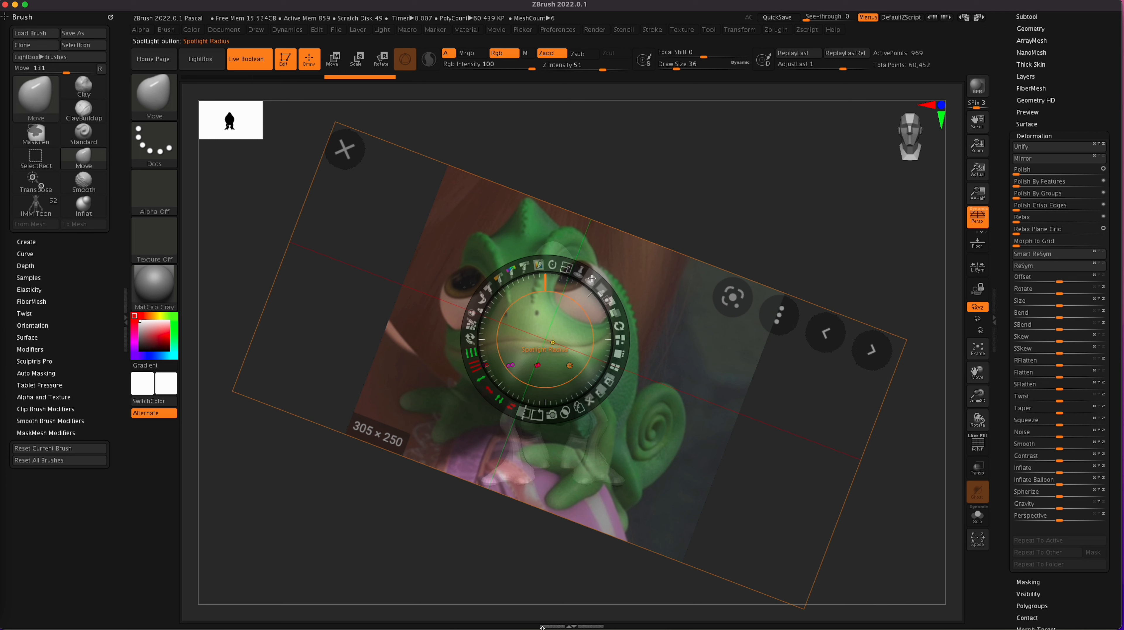
{"action": "left_click_drag", "start_coordinate": [603, 288], "coordinate": [591, 270]}
- Leave Spotlight editing, match the model's front view to the chameleon reference, and hide the reference image
{"action": "key", "text": "z"}
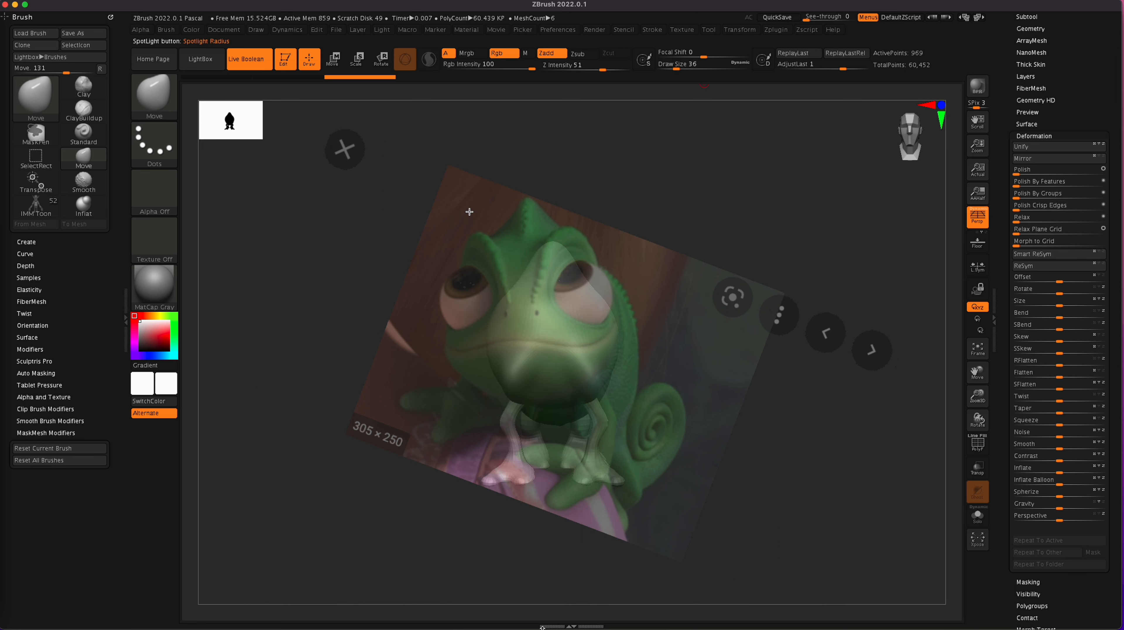
{"action": "left_click_drag", "start_coordinate": [791, 466], "coordinate": [772, 443], "text": "alt"}
{"action": "key", "text": "ctrl"}
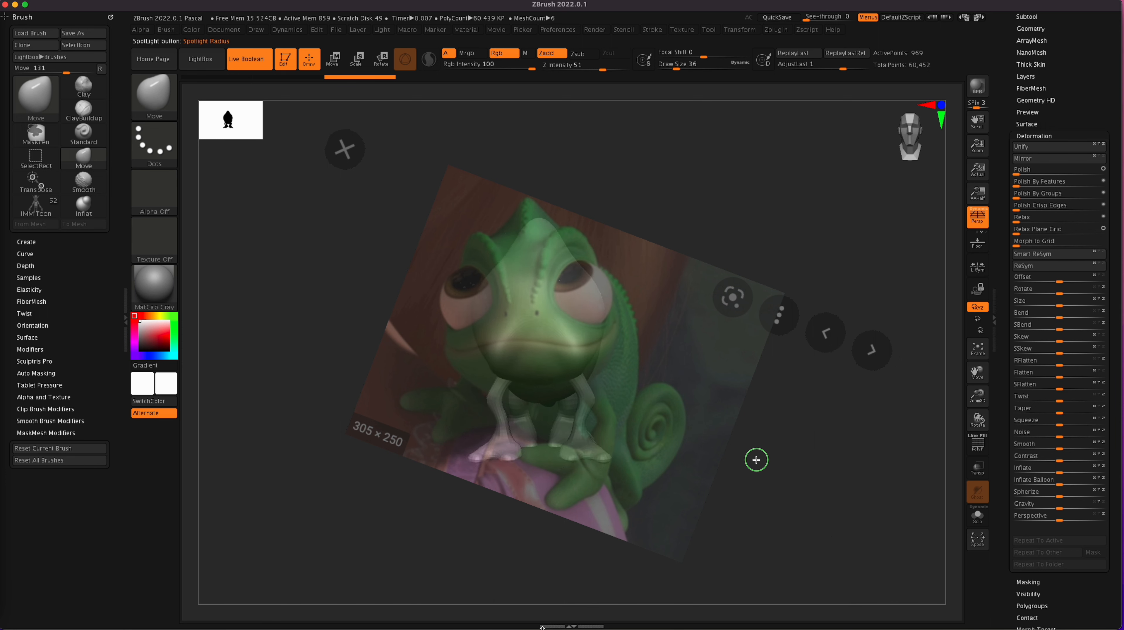
{"action": "mouse_move", "coordinate": [744, 463]}
{"action": "left_mouse_down"}
{"action": "mouse_move", "coordinate": [803, 450]}
{"action": "mouse_move", "coordinate": [793, 520]}
{"action": "mouse_move", "coordinate": [783, 512]}
{"action": "left_mouse_up"}
{"action": "right_click_drag", "start_coordinate": [800, 477], "coordinate": [788, 475], "text": "ctrl"}
{"action": "mouse_move", "coordinate": [788, 475]}
{"action": "left_mouse_down"}
{"action": "mouse_move", "coordinate": [780, 479]}
{"action": "mouse_move", "coordinate": [774, 445]}
{"action": "mouse_move", "coordinate": [813, 452]}
{"action": "mouse_move", "coordinate": [802, 481]}
{"action": "mouse_move", "coordinate": [810, 466]}
{"action": "left_mouse_up"}
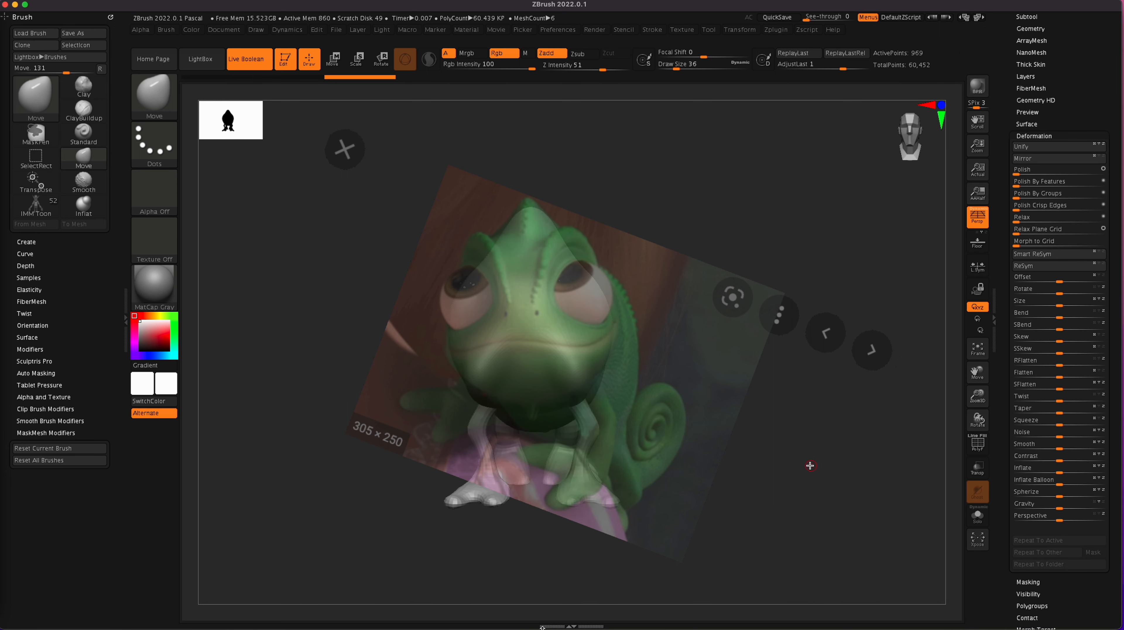
{"action": "key", "text": "shift"}
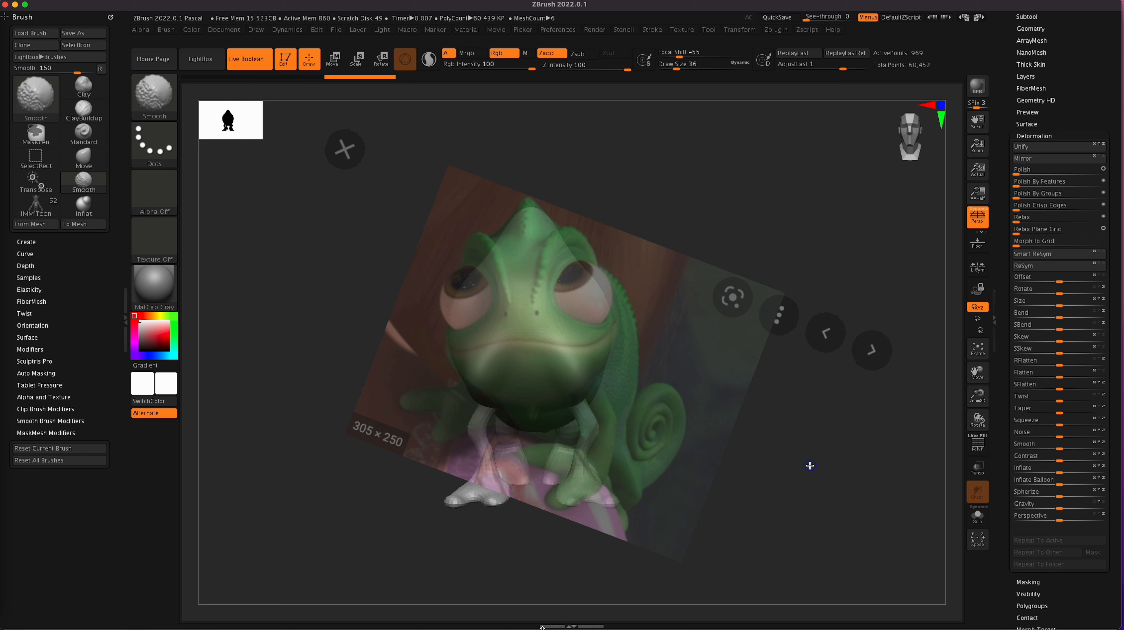
{"action": "key", "text": "shift+z"}
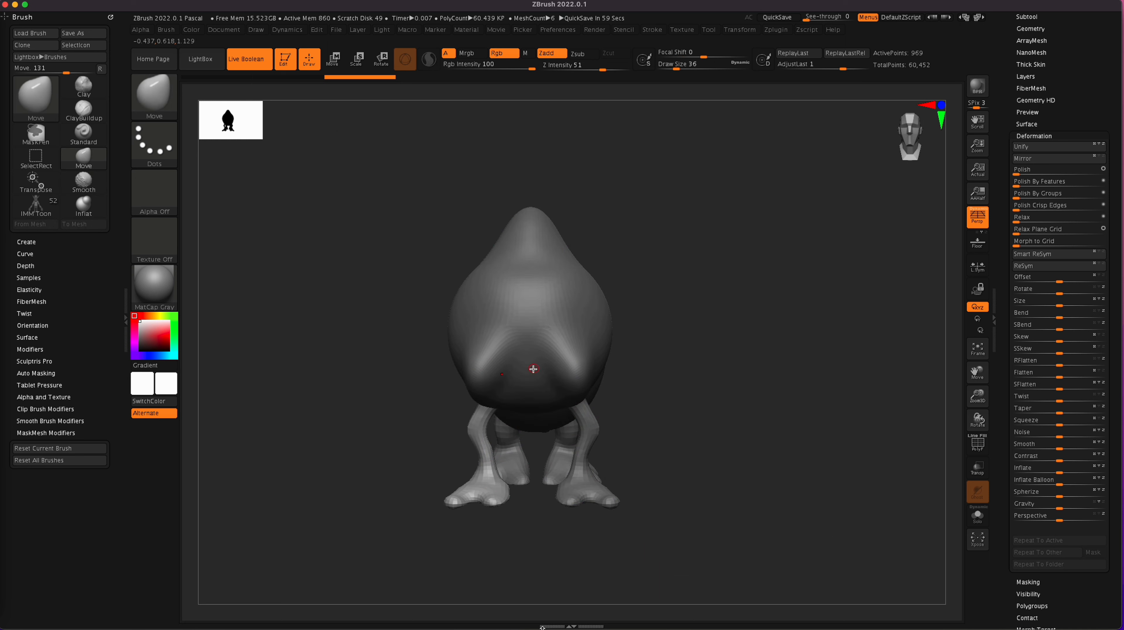
- Make the head the active subtool and enlarge the Move brush to a draw size of about 180
{"action": "left_click", "coordinate": [1029, 18]}
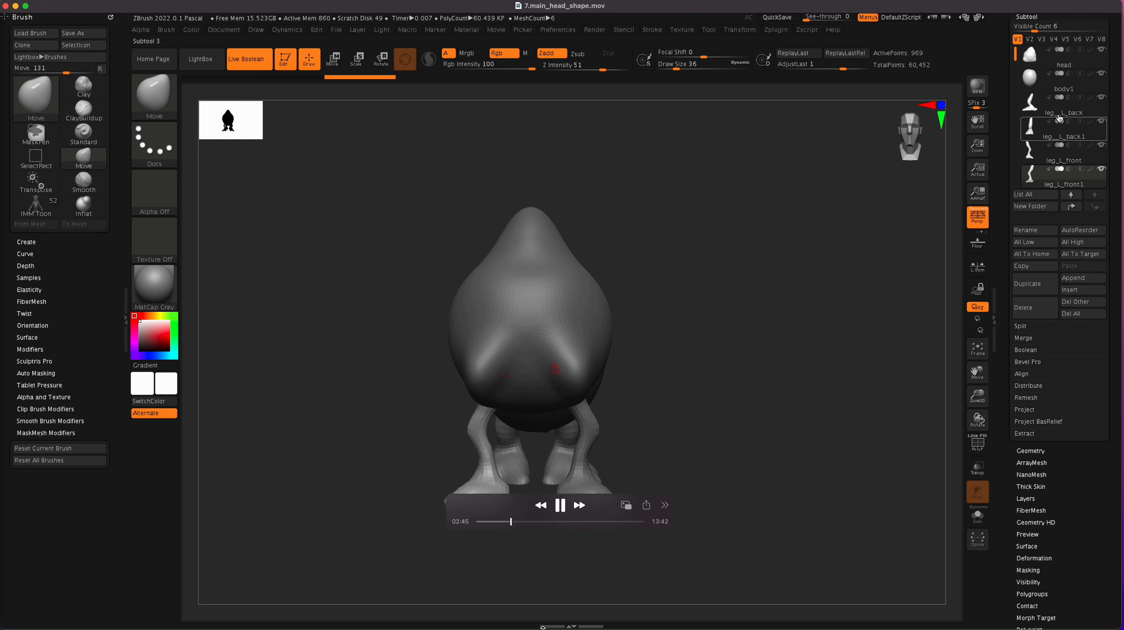
{"action": "left_click", "coordinate": [1042, 59]}
{"action": "key", "text": "bracketright"}
{"action": "key", "text": "bracketright"}
{"action": "key", "text": "bracketright"}
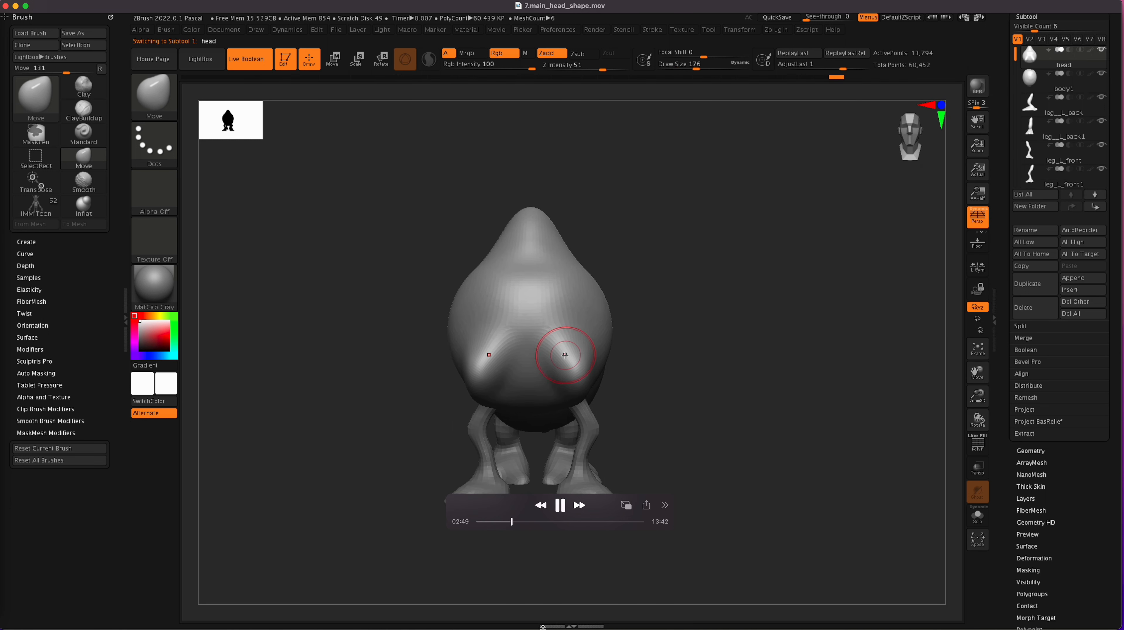
- Pull the middle of the muzzle between its two front corners into shape with the Move brush
{"action": "left_click_drag", "start_coordinate": [676, 396], "coordinate": [689, 424]}
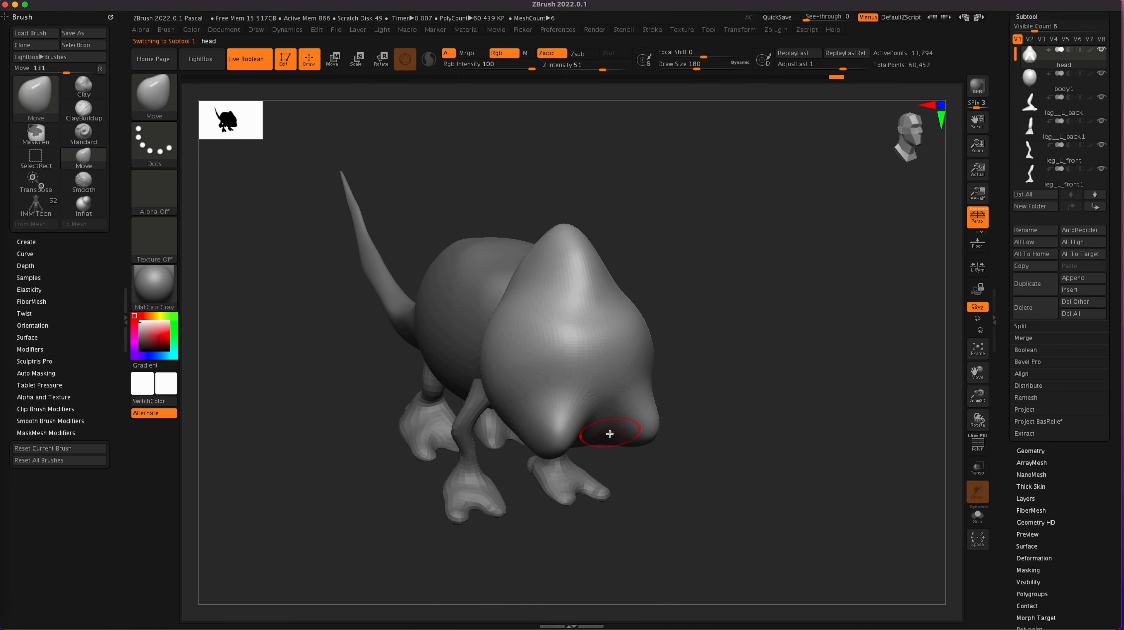
{"action": "left_click_drag", "start_coordinate": [600, 419], "coordinate": [625, 454]}
{"action": "mouse_move", "coordinate": [579, 425]}
{"action": "left_mouse_down"}
{"action": "mouse_move", "coordinate": [630, 437]}
{"action": "mouse_move", "coordinate": [610, 401]}
{"action": "mouse_move", "coordinate": [635, 409]}
{"action": "mouse_move", "coordinate": [614, 426]}
{"action": "mouse_move", "coordinate": [621, 398]}
{"action": "mouse_move", "coordinate": [622, 441]}
{"action": "mouse_move", "coordinate": [627, 429]}
{"action": "mouse_move", "coordinate": [612, 439]}
{"action": "mouse_move", "coordinate": [638, 442]}
{"action": "mouse_move", "coordinate": [612, 442]}
{"action": "mouse_move", "coordinate": [628, 426]}
{"action": "mouse_move", "coordinate": [639, 435]}
{"action": "mouse_move", "coordinate": [614, 442]}
{"action": "mouse_move", "coordinate": [634, 425]}
{"action": "left_mouse_up"}
{"action": "key", "text": "super+z"}
{"action": "left_click_drag", "start_coordinate": [742, 422], "coordinate": [732, 385]}
- Switch to Finder's Pascal reference folder, examine screenshots 08.24.04, 08.22.22 and 20.25.01 for the face shape, and put the Finder window away
{"action": "key", "text": "super+Tab"}
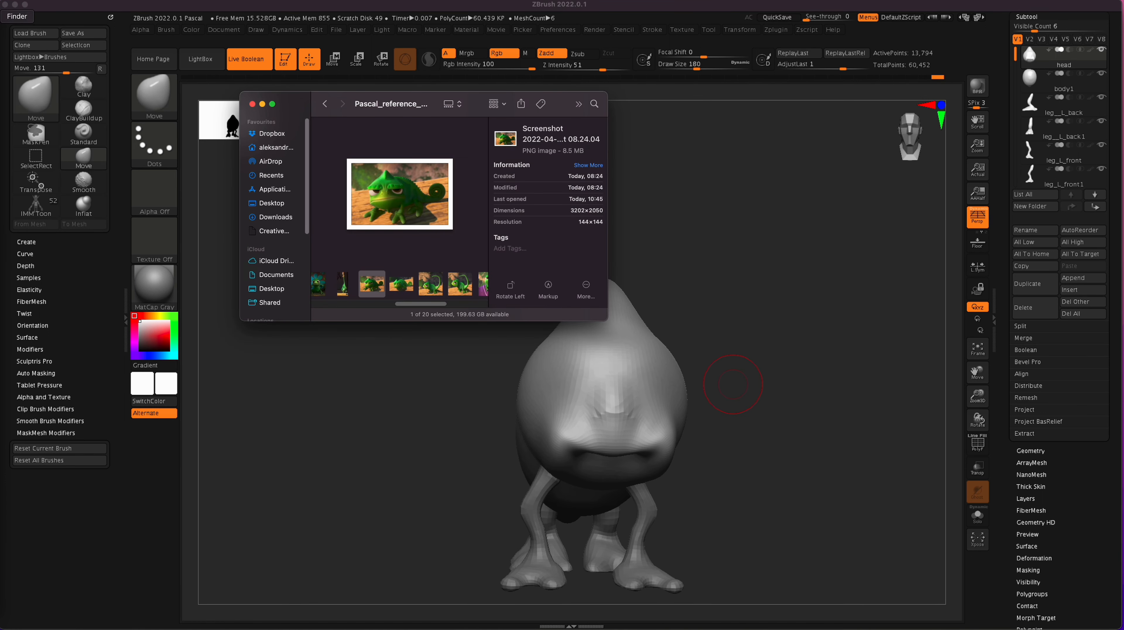
{"action": "double_click", "coordinate": [373, 288]}
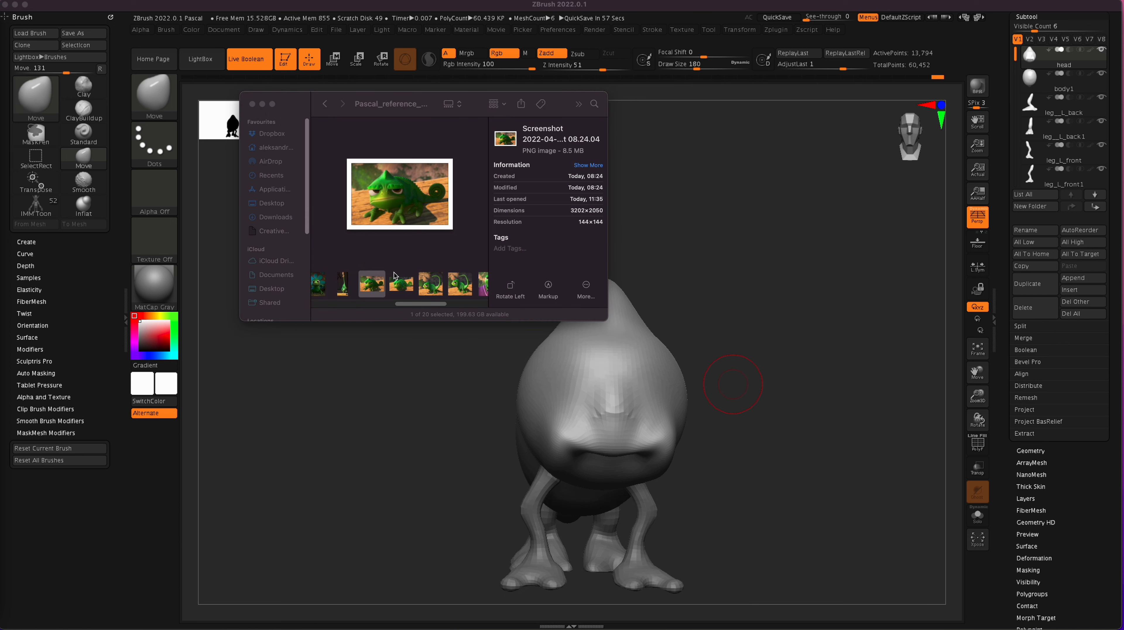
{"action": "left_click_drag", "start_coordinate": [411, 305], "coordinate": [375, 305]}
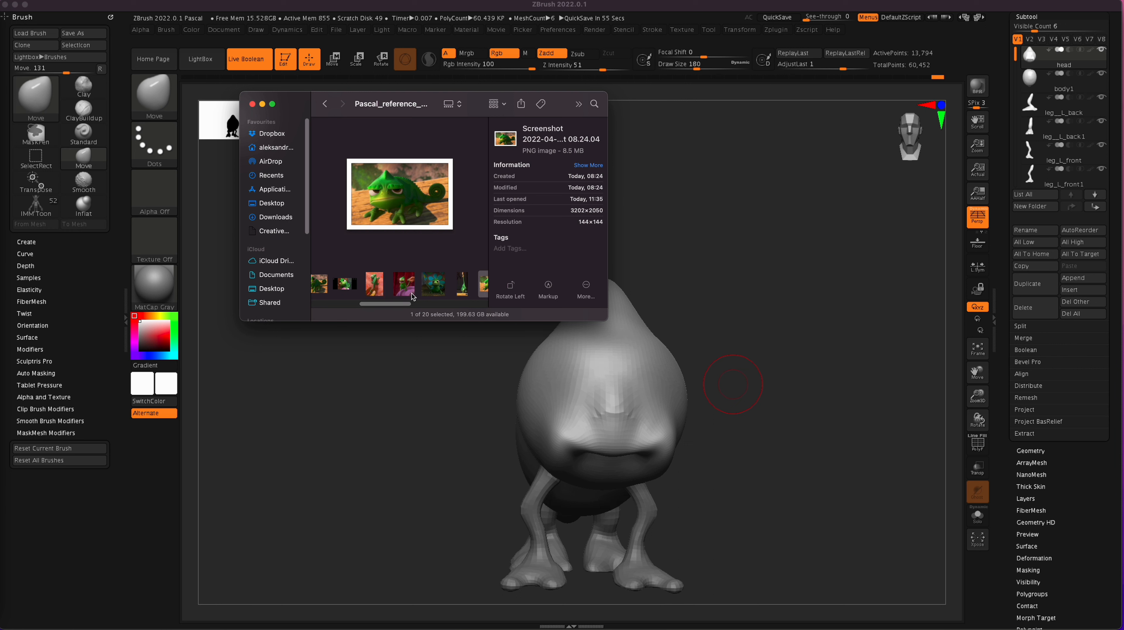
{"action": "double_click", "coordinate": [434, 288]}
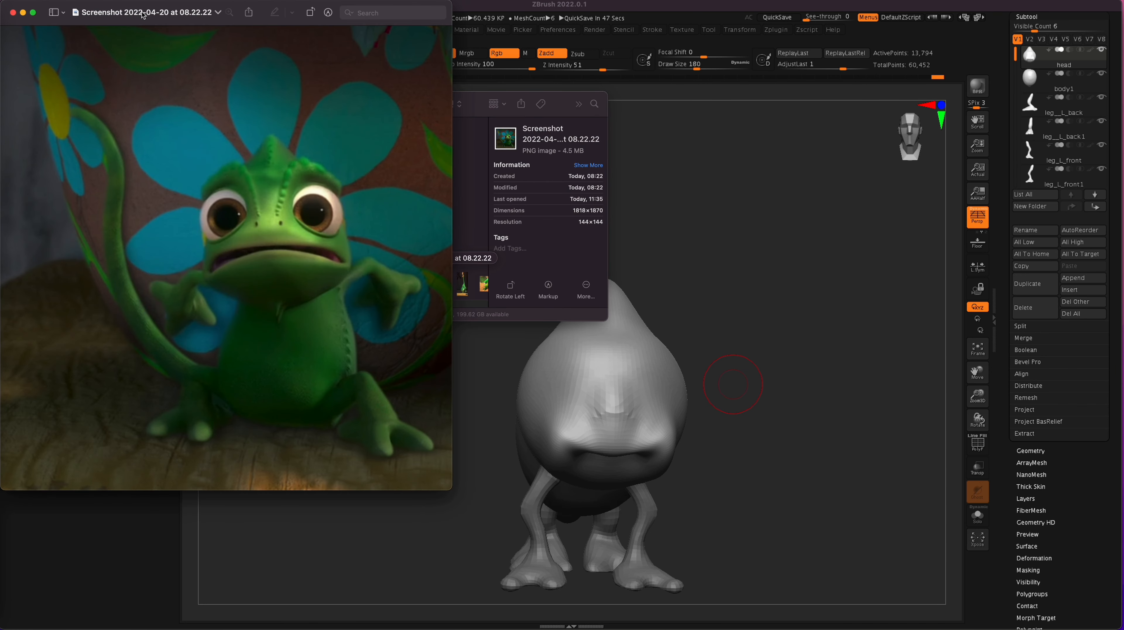
{"action": "left_click_drag", "start_coordinate": [141, 14], "coordinate": [397, 0]}
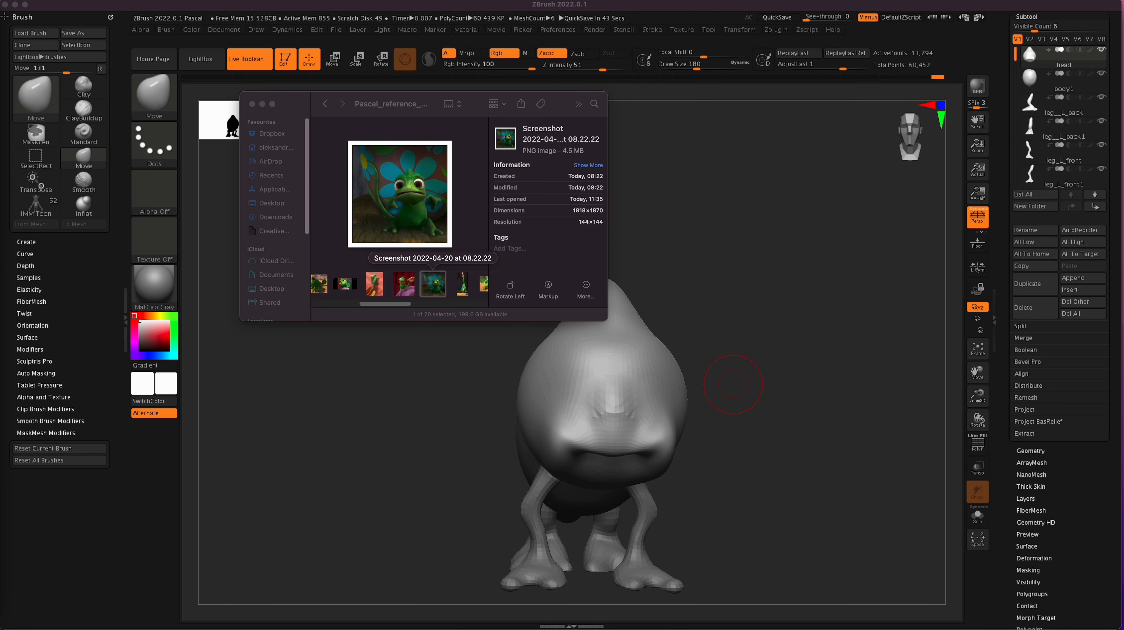
{"action": "left_click_drag", "start_coordinate": [386, 304], "coordinate": [366, 305]}
{"action": "double_click", "coordinate": [381, 288]}
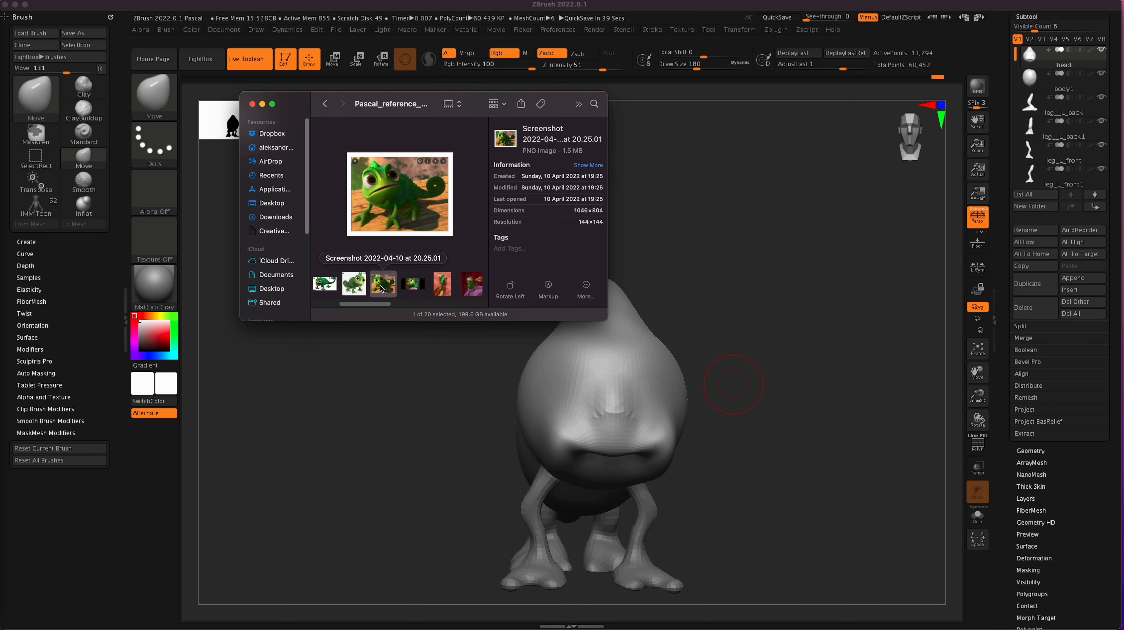
{"action": "left_click_drag", "start_coordinate": [132, 17], "coordinate": [669, 0]}
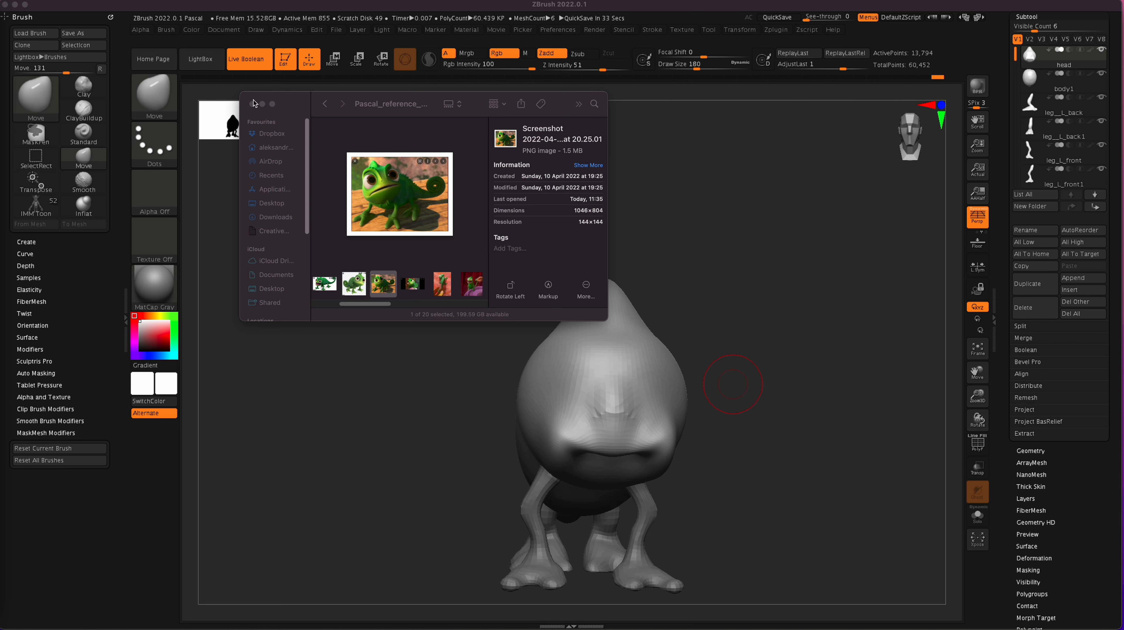
{"action": "left_click", "coordinate": [261, 105]}
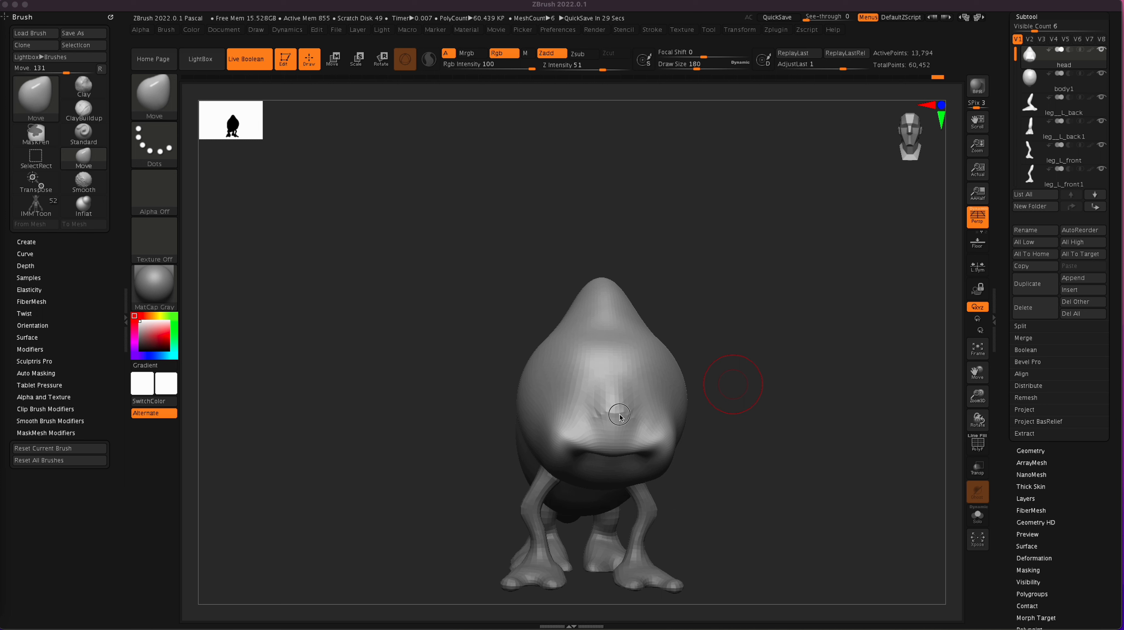
- Smooth the surface of the head around the muzzle
{"action": "mouse_move", "coordinate": [753, 440]}
{"action": "left_mouse_down"}
{"action": "mouse_move", "coordinate": [746, 392]}
{"action": "mouse_move", "coordinate": [763, 392]}
{"action": "left_mouse_up"}
{"action": "mouse_move", "coordinate": [596, 463]}
{"action": "left_mouse_down", "text": "shift"}
{"action": "mouse_move", "coordinate": [580, 450]}
{"action": "mouse_move", "coordinate": [660, 456]}
{"action": "mouse_move", "coordinate": [579, 451]}
{"action": "left_mouse_up", "text": "shift"}
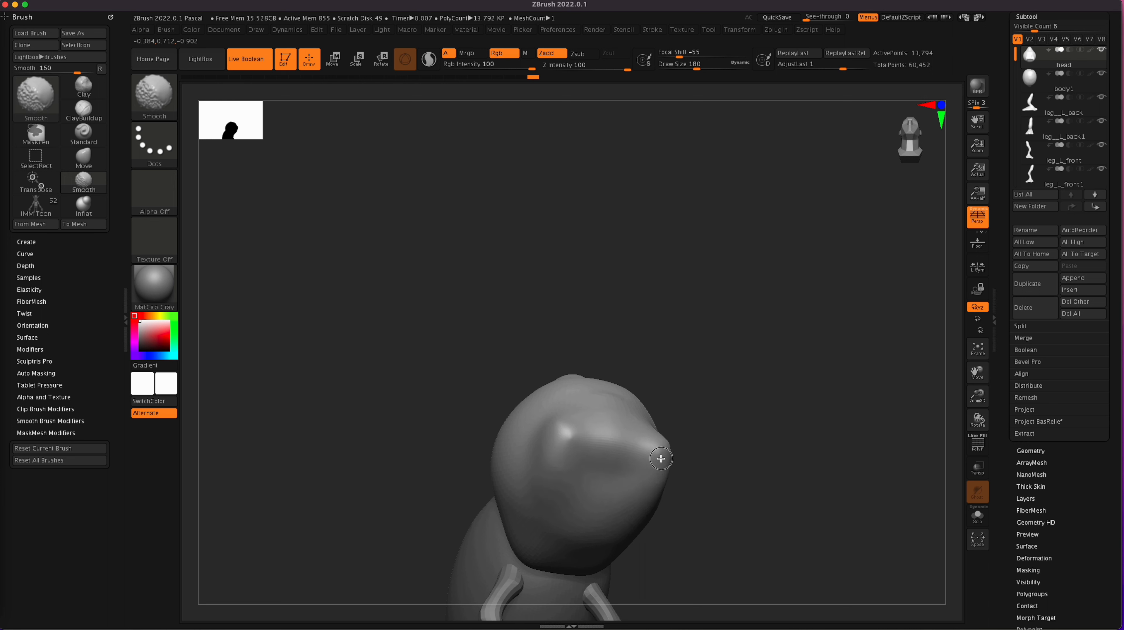
{"action": "mouse_move", "coordinate": [786, 457]}
{"action": "left_mouse_down"}
{"action": "mouse_move", "coordinate": [798, 507]}
{"action": "mouse_move", "coordinate": [831, 470]}
{"action": "mouse_move", "coordinate": [770, 504]}
{"action": "mouse_move", "coordinate": [785, 515]}
{"action": "mouse_move", "coordinate": [777, 534]}
{"action": "left_mouse_up"}
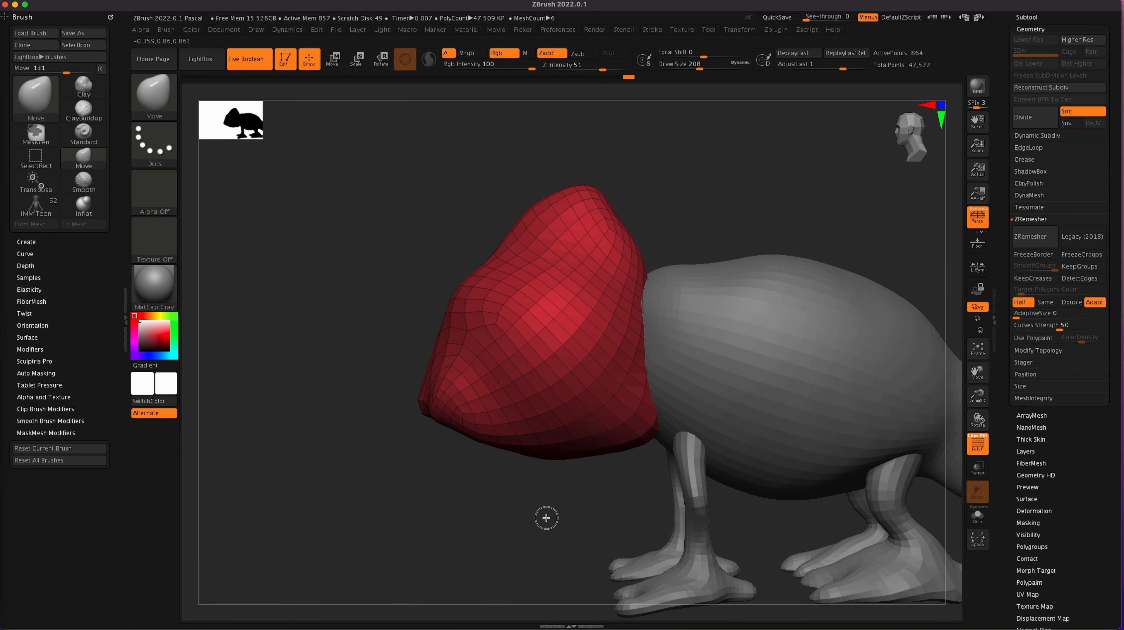
- Turn off ZRemesher's Half option, remesh the head, and hide the polygon wireframe
{"action": "left_click", "coordinate": [941, 103]}
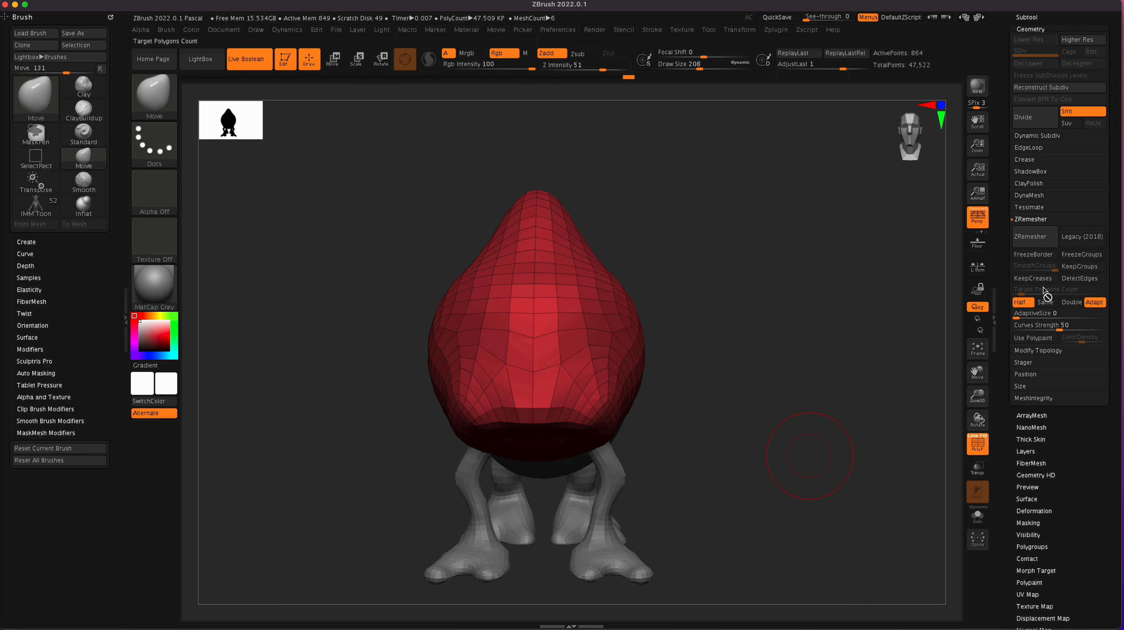
{"action": "left_click", "coordinate": [1029, 302]}
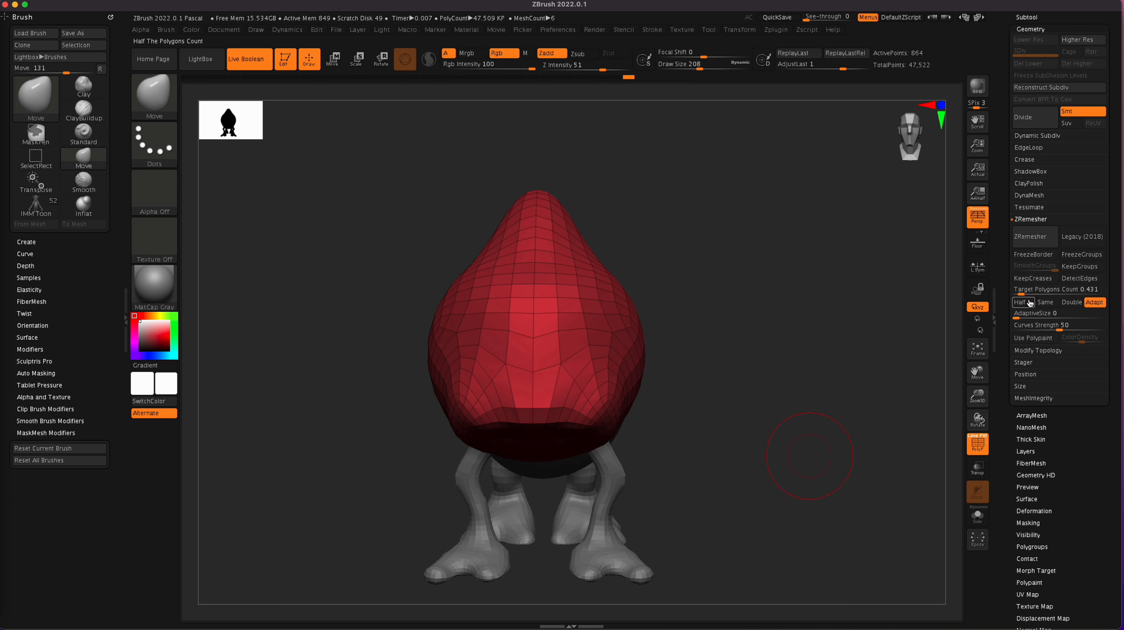
{"action": "left_click", "coordinate": [1032, 237]}
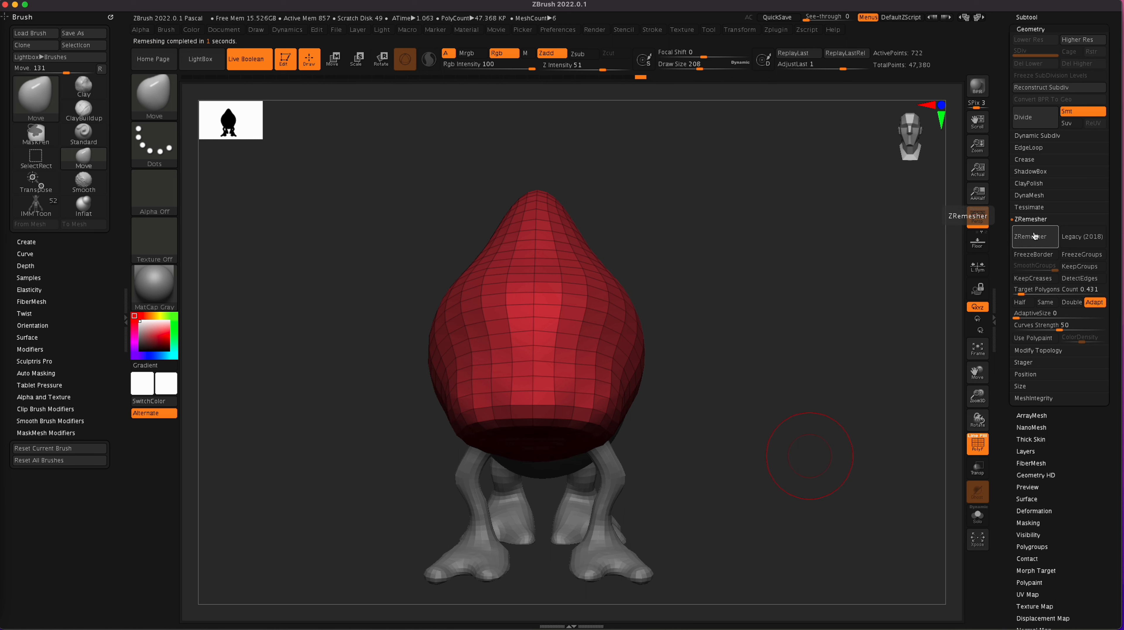
{"action": "mouse_move", "coordinate": [793, 479]}
{"action": "left_mouse_down"}
{"action": "mouse_move", "coordinate": [748, 477]}
{"action": "mouse_move", "coordinate": [780, 502]}
{"action": "mouse_move", "coordinate": [799, 505]}
{"action": "mouse_move", "coordinate": [797, 495]}
{"action": "mouse_move", "coordinate": [773, 508]}
{"action": "left_mouse_up"}
{"action": "left_click", "coordinate": [977, 445]}
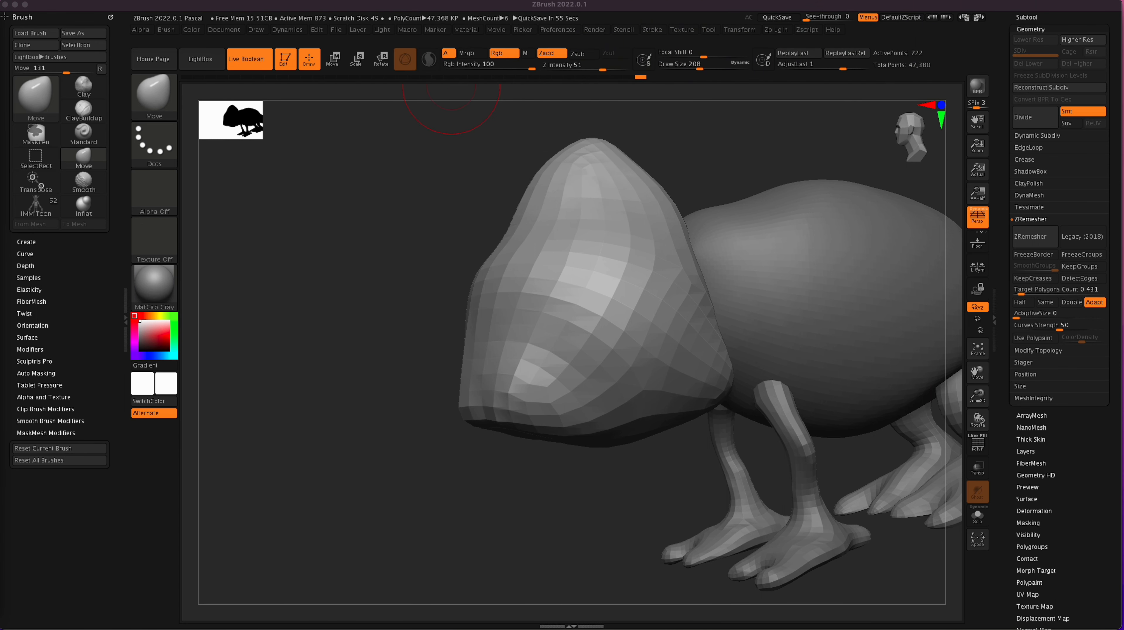
- Show the Spotlight reference over the model's front view, enlarge it to the size of the head, and align the model with it
{"action": "mouse_move", "coordinate": [647, 487]}
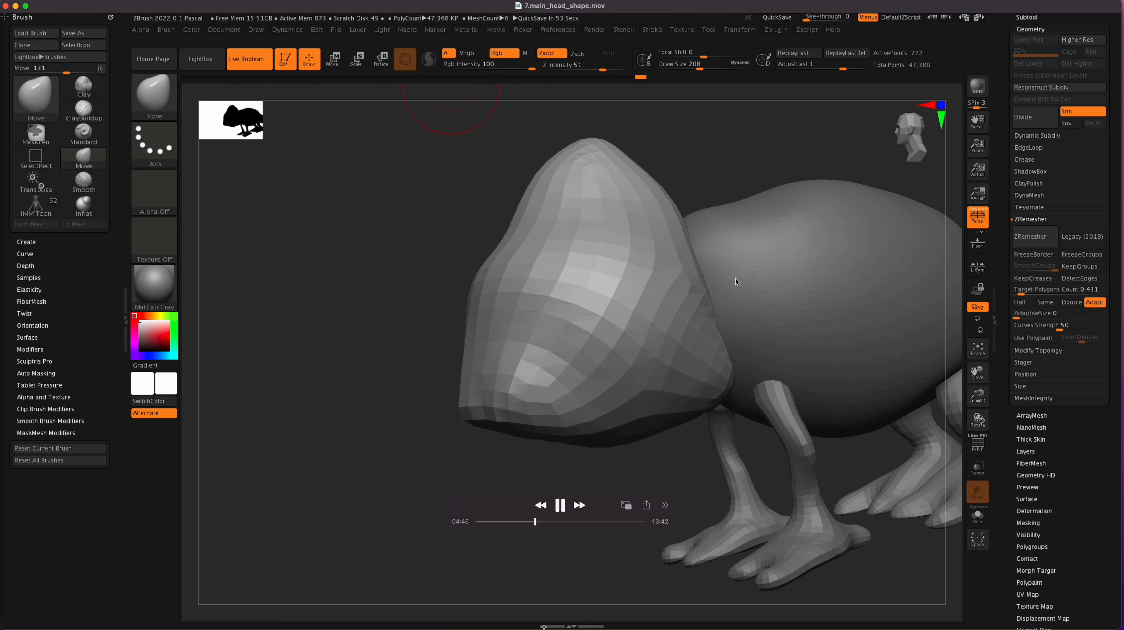
{"action": "left_click", "coordinate": [942, 106]}
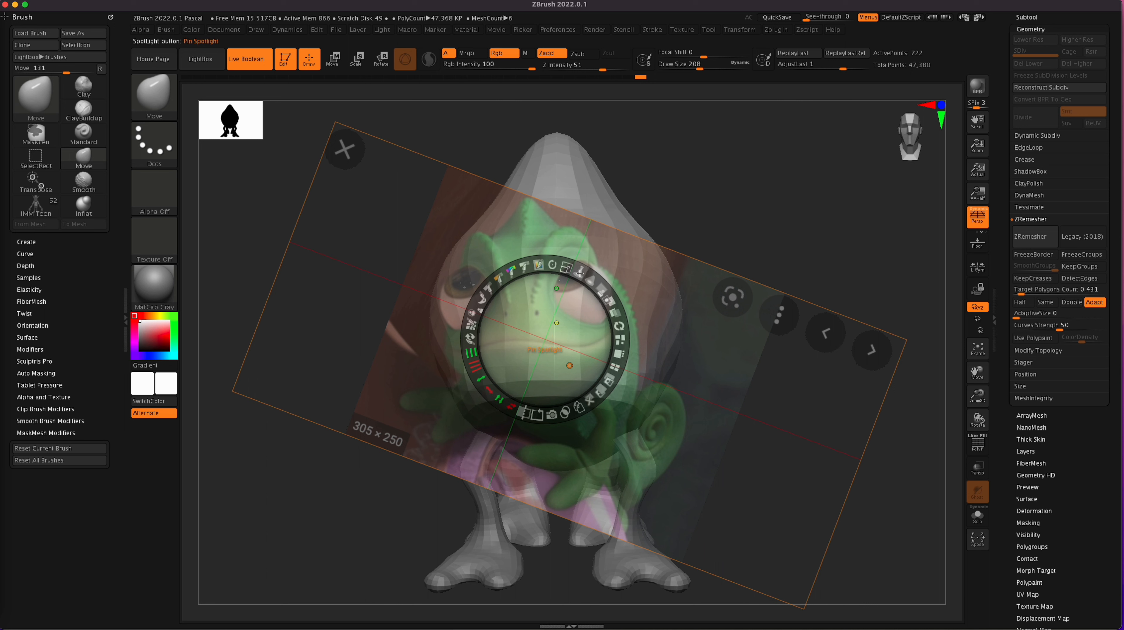
{"action": "left_click_drag", "start_coordinate": [565, 267], "coordinate": [626, 224]}
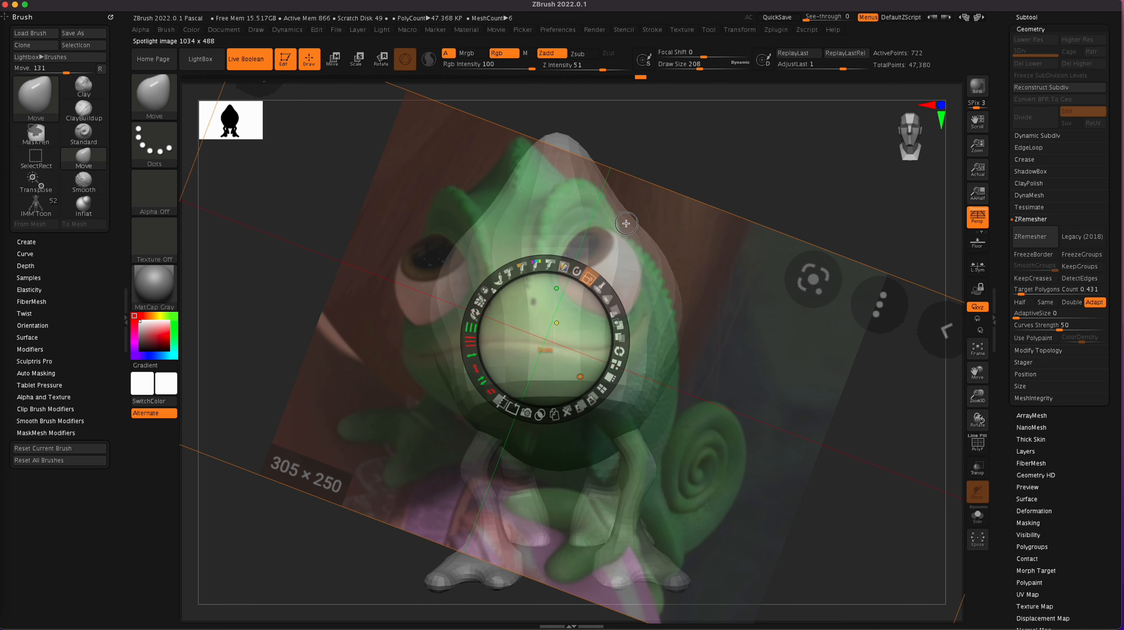
{"action": "key", "text": "z"}
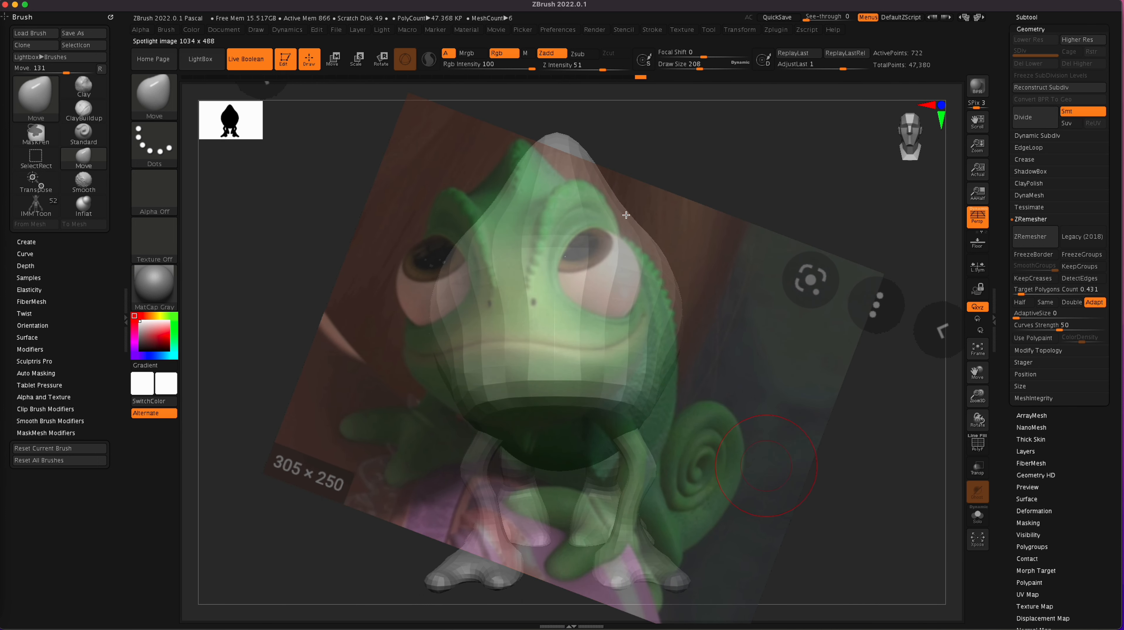
{"action": "mouse_move", "coordinate": [827, 466]}
{"action": "left_mouse_down"}
{"action": "mouse_move", "coordinate": [853, 522]}
{"action": "mouse_move", "coordinate": [935, 494]}
{"action": "mouse_move", "coordinate": [902, 449]}
{"action": "mouse_move", "coordinate": [850, 452]}
{"action": "mouse_move", "coordinate": [842, 469]}
{"action": "left_mouse_up"}
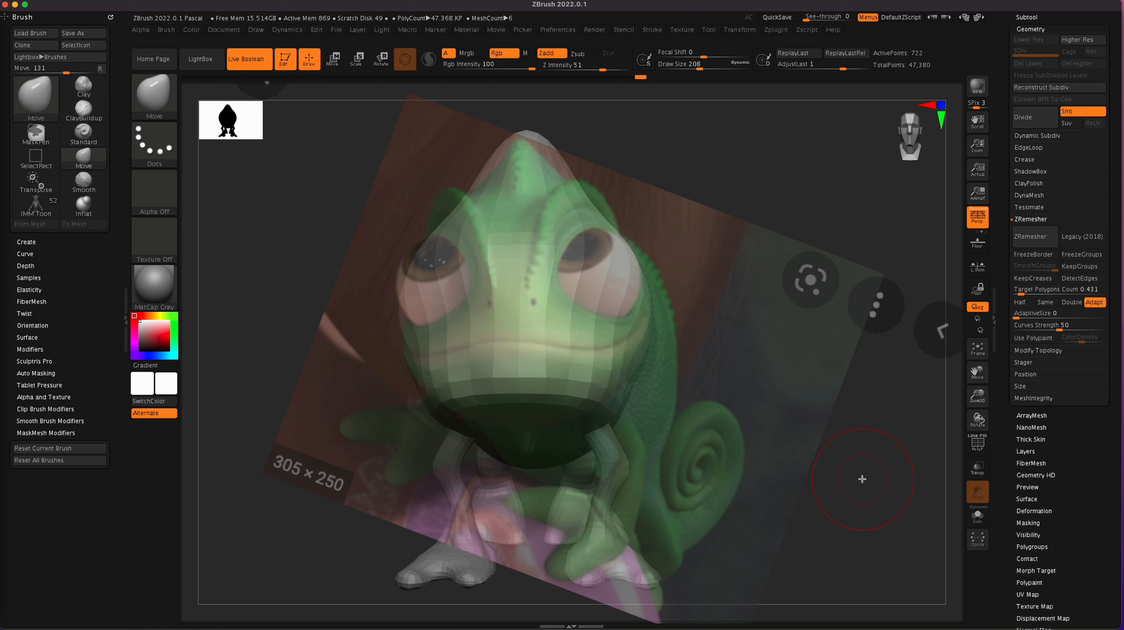
- Reduce the Move brush to a draw size of 152 and reshape the head's upper sides around the eyes to follow the reference
{"action": "key", "text": "bracketleft"}
{"action": "key", "text": "bracketleft"}
{"action": "mouse_move", "coordinate": [677, 290]}
{"action": "right_mouse_down", "text": "ctrl"}
{"action": "mouse_move", "coordinate": [660, 302]}
{"action": "mouse_move", "coordinate": [671, 300]}
{"action": "right_mouse_up", "text": "ctrl"}
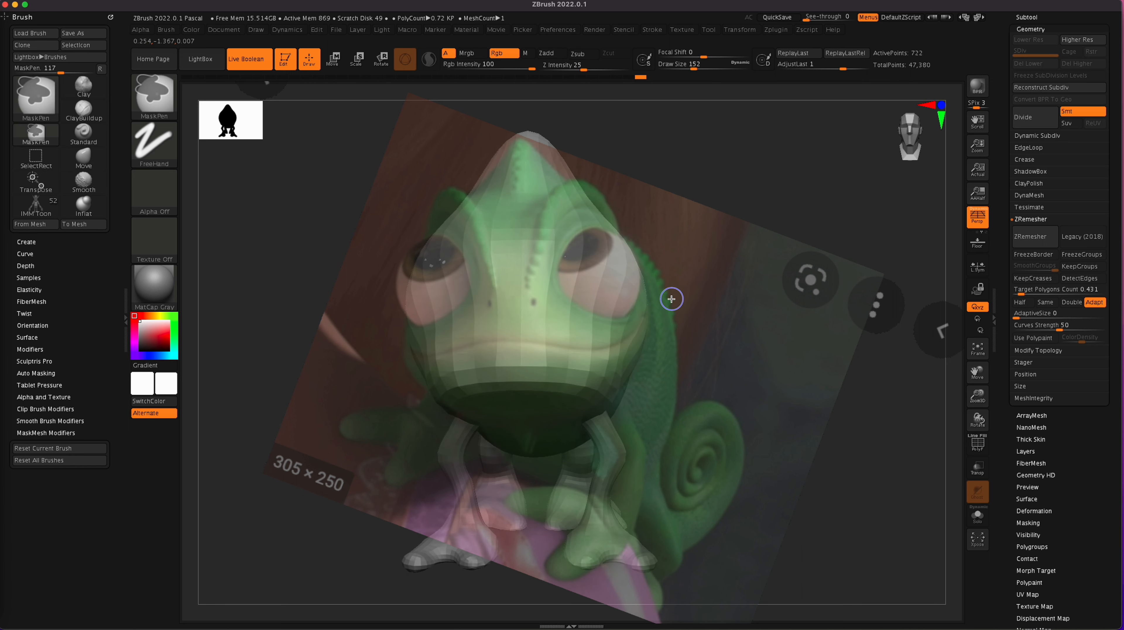
{"action": "right_click_drag", "start_coordinate": [725, 353], "coordinate": [728, 380], "text": "alt"}
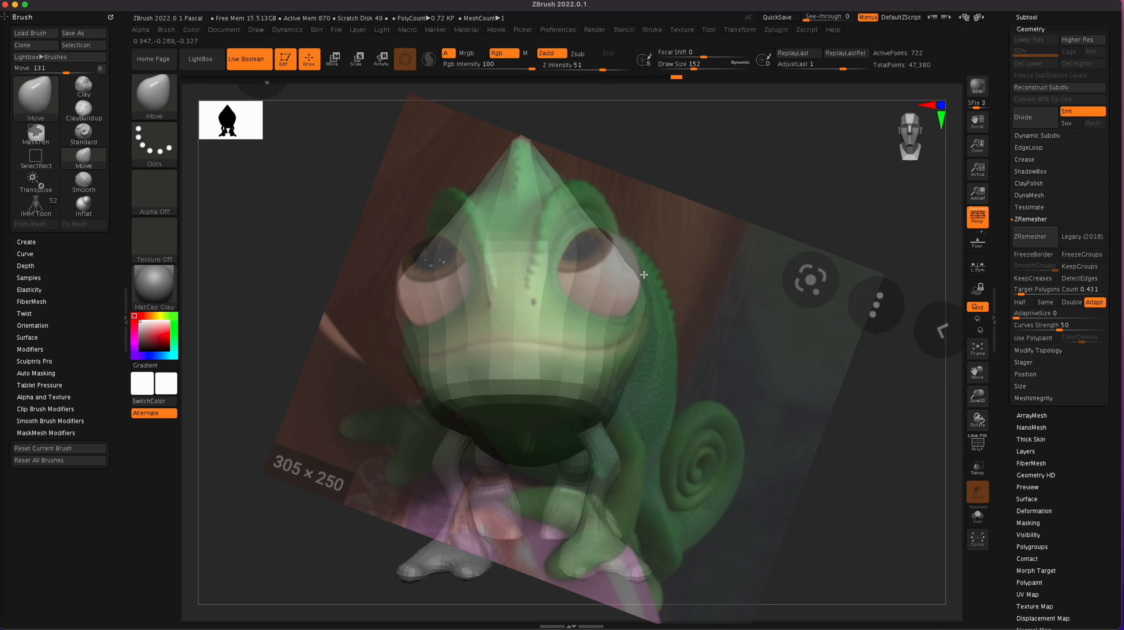
{"action": "left_click_drag", "start_coordinate": [626, 257], "coordinate": [633, 249]}
{"action": "left_click_drag", "start_coordinate": [618, 242], "coordinate": [623, 231]}
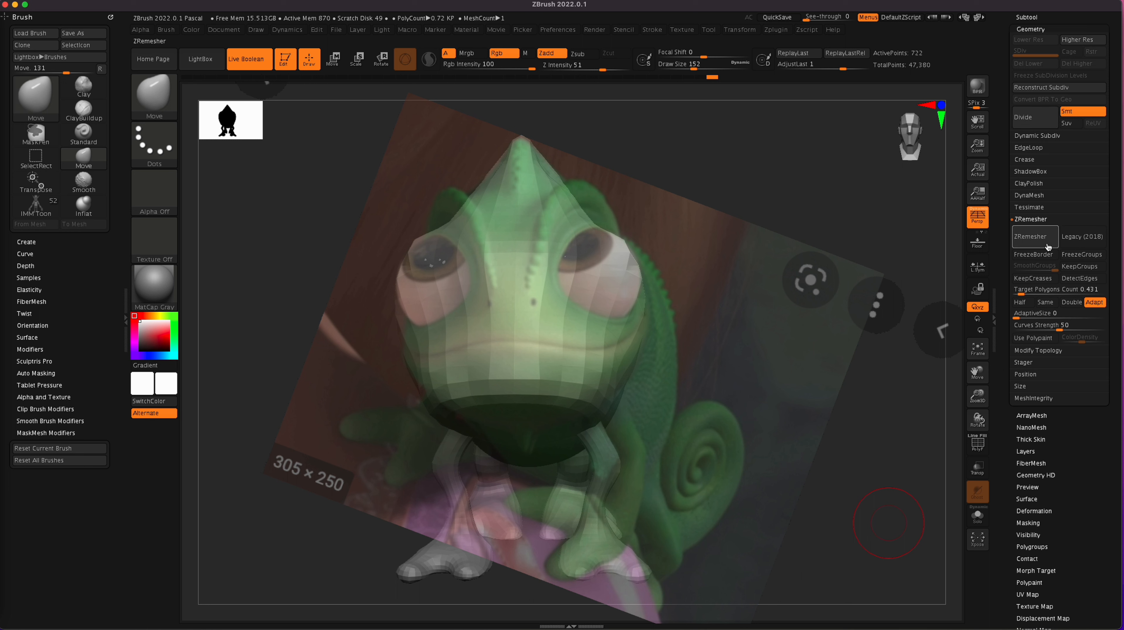
- Subdivide the head once and delete its lower subdivision level
{"action": "left_click", "coordinate": [1036, 117]}
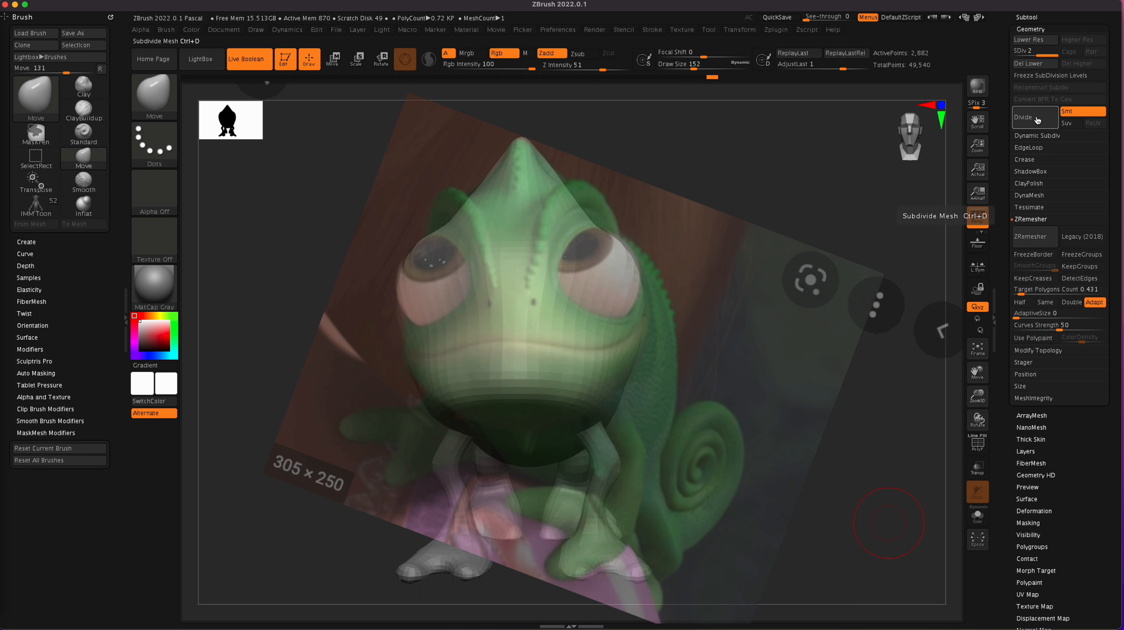
{"action": "left_click", "coordinate": [1040, 75]}
- Pull up the brow ridges and adjust the eye and cheek outline with Move to match the reference, and hide the reference
{"action": "mouse_move", "coordinate": [589, 228]}
{"action": "left_mouse_down"}
{"action": "mouse_move", "coordinate": [589, 174]}
{"action": "mouse_move", "coordinate": [577, 183]}
{"action": "mouse_move", "coordinate": [625, 223]}
{"action": "mouse_move", "coordinate": [575, 177]}
{"action": "left_mouse_up"}
{"action": "mouse_move", "coordinate": [626, 252]}
{"action": "left_mouse_down"}
{"action": "mouse_move", "coordinate": [641, 256]}
{"action": "mouse_move", "coordinate": [645, 290]}
{"action": "left_mouse_up"}
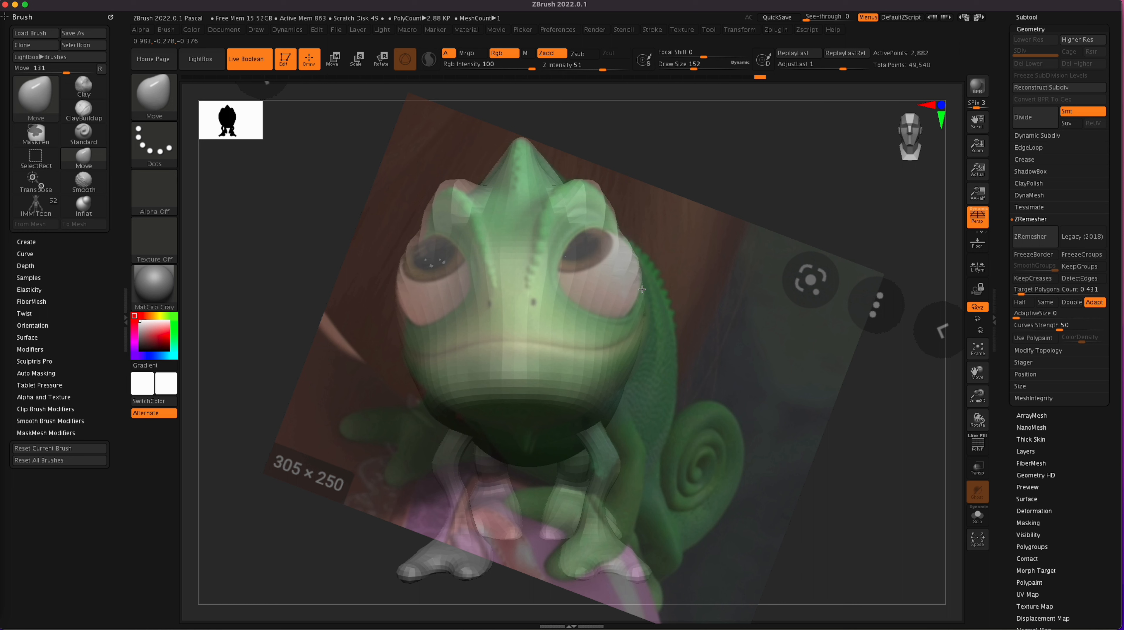
{"action": "left_click_drag", "start_coordinate": [624, 370], "coordinate": [617, 386]}
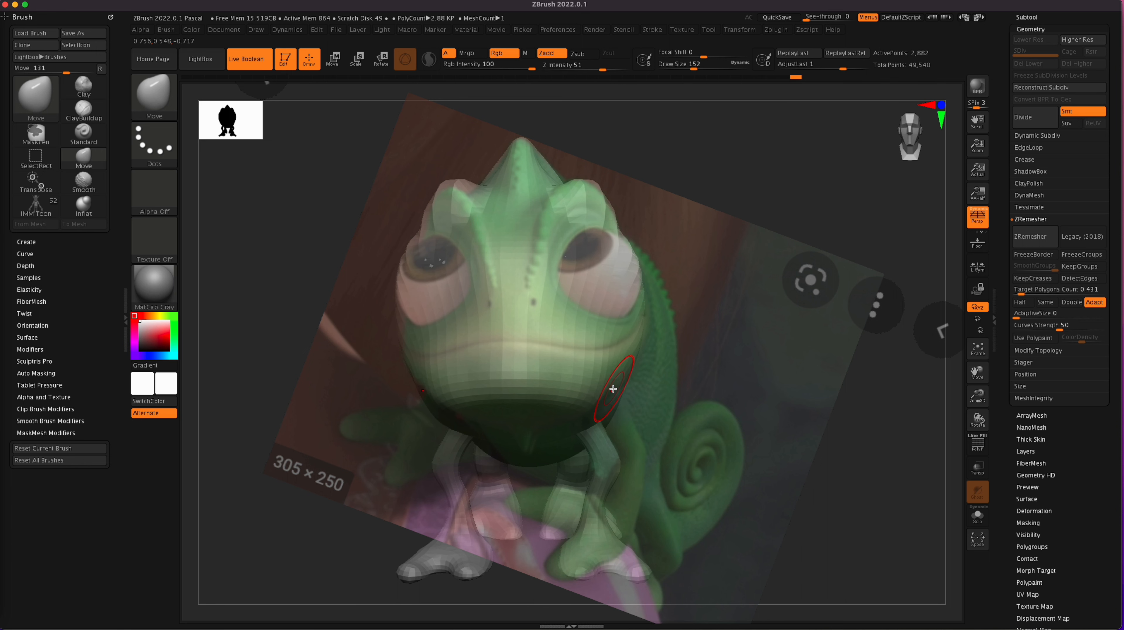
{"action": "key", "text": "shift+z"}
{"action": "left_click_drag", "start_coordinate": [791, 470], "coordinate": [822, 486]}
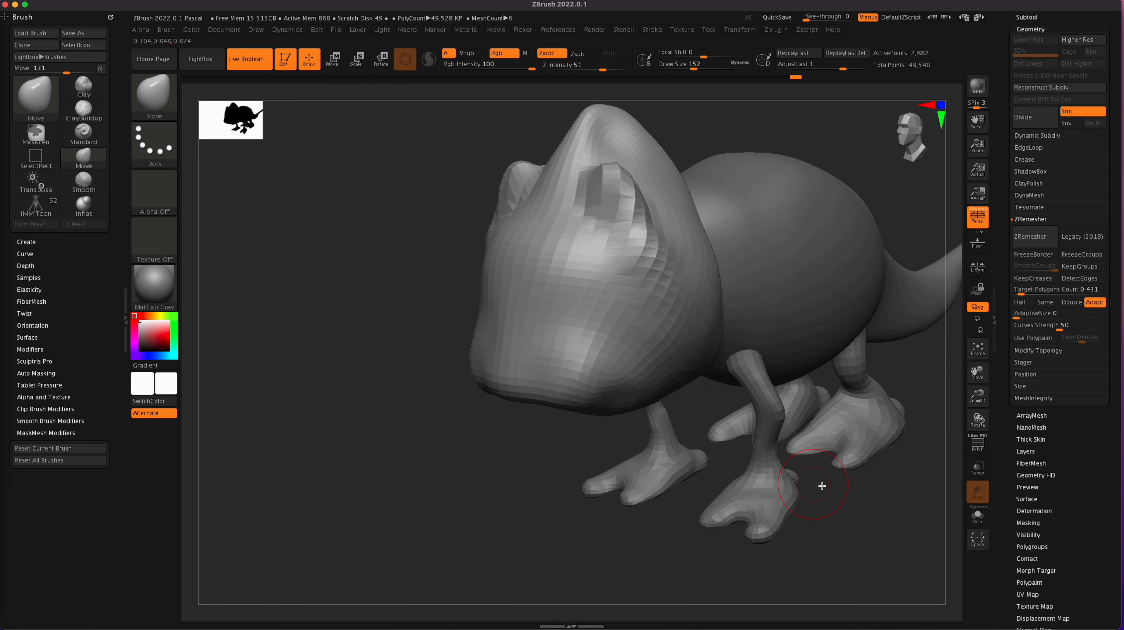
{"action": "mouse_move", "coordinate": [855, 522]}
{"action": "left_mouse_down"}
{"action": "mouse_move", "coordinate": [798, 512]}
{"action": "mouse_move", "coordinate": [816, 504]}
{"action": "mouse_move", "coordinate": [777, 510]}
{"action": "left_mouse_up"}
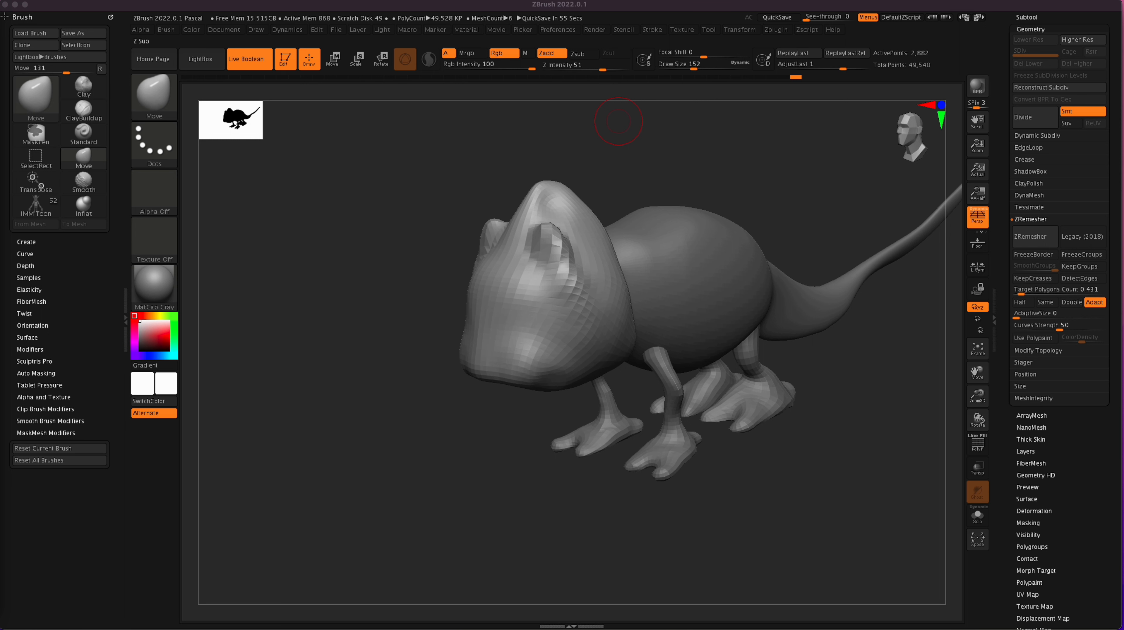
- Show the head's polyframe and remesh the head with ZRemesher
{"action": "left_click", "coordinate": [977, 447]}
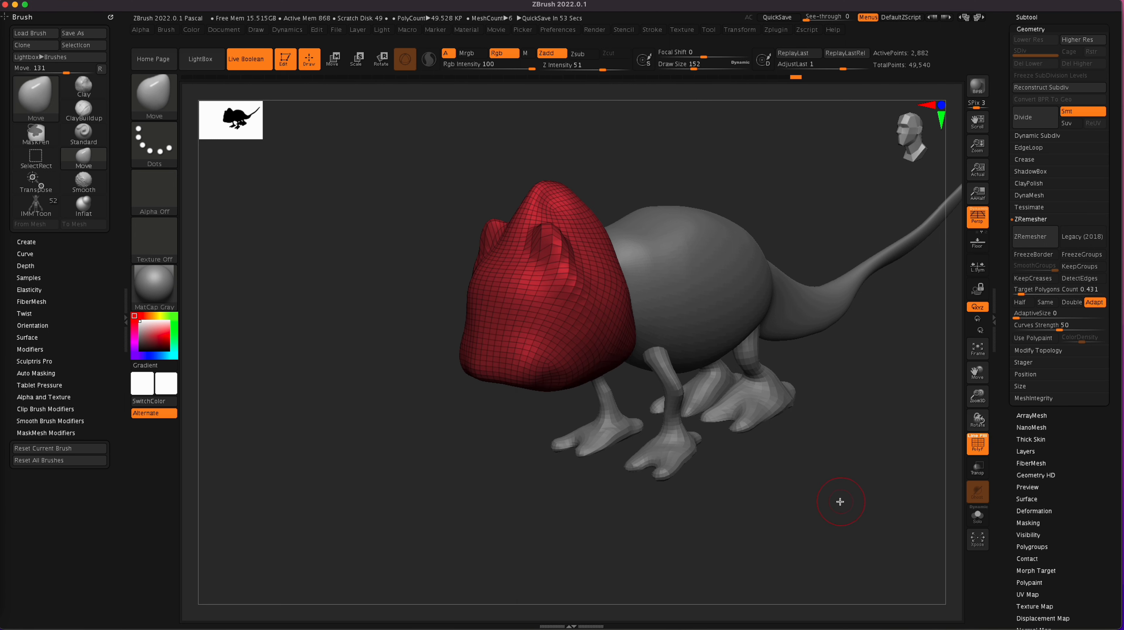
{"action": "left_click_drag", "start_coordinate": [828, 507], "coordinate": [755, 510]}
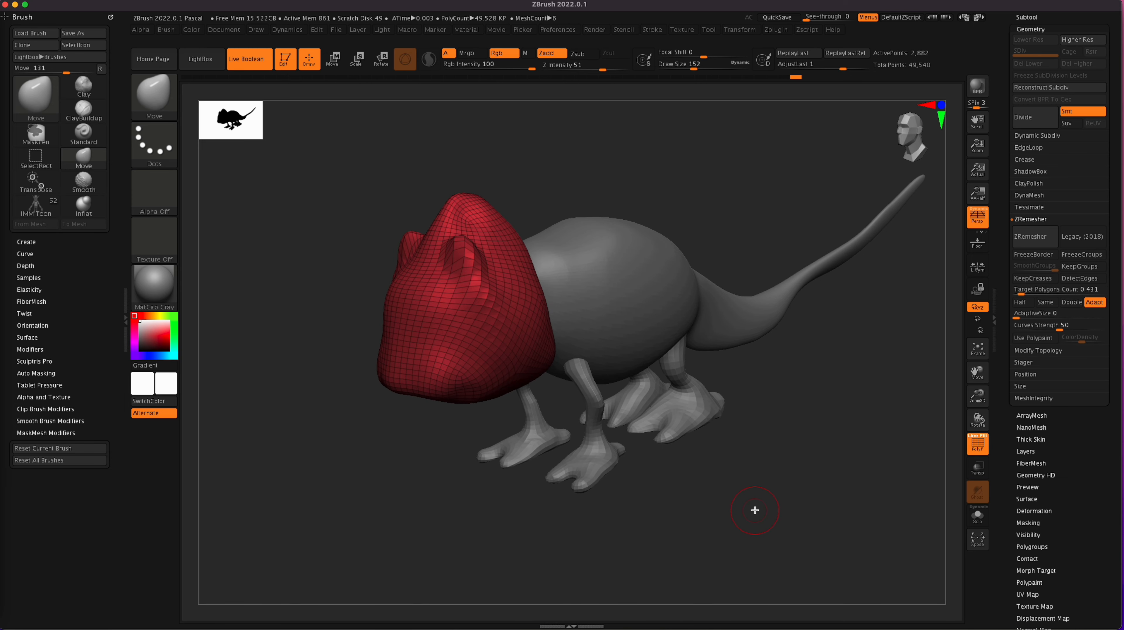
{"action": "left_click", "coordinate": [1032, 238]}
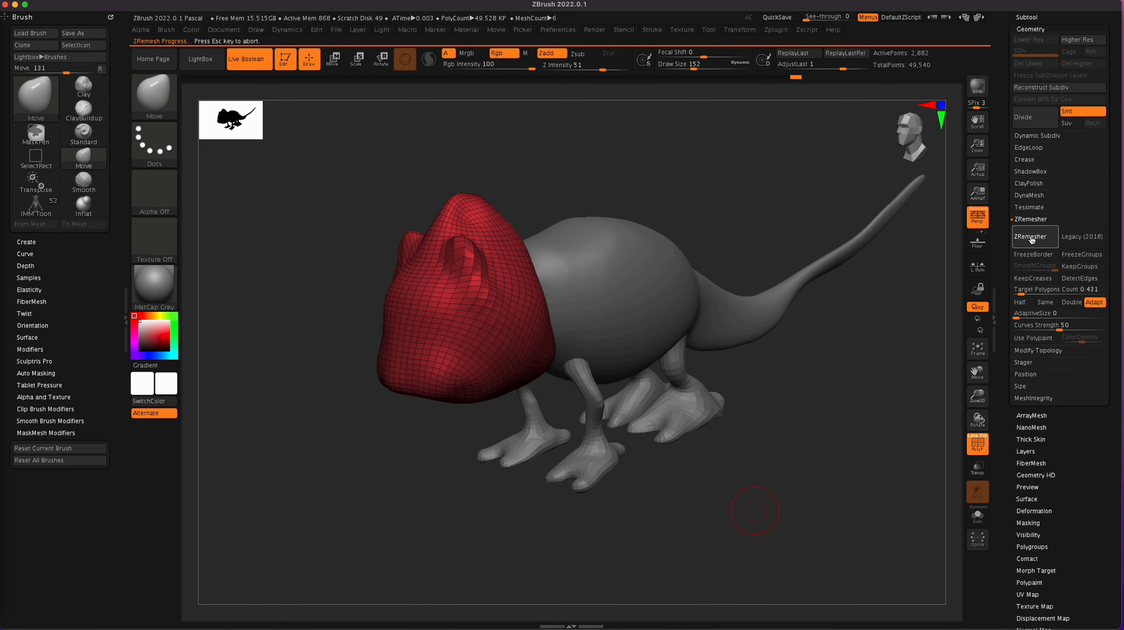
{"action": "left_click_drag", "start_coordinate": [788, 503], "coordinate": [863, 534]}
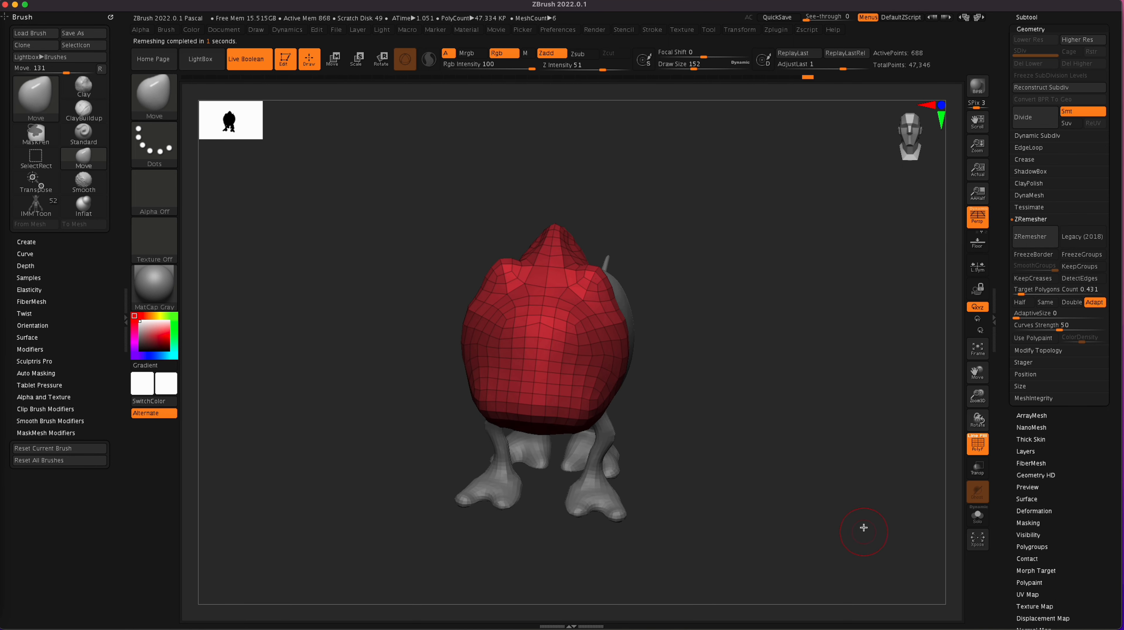
{"action": "left_click_drag", "start_coordinate": [775, 502], "coordinate": [777, 491]}
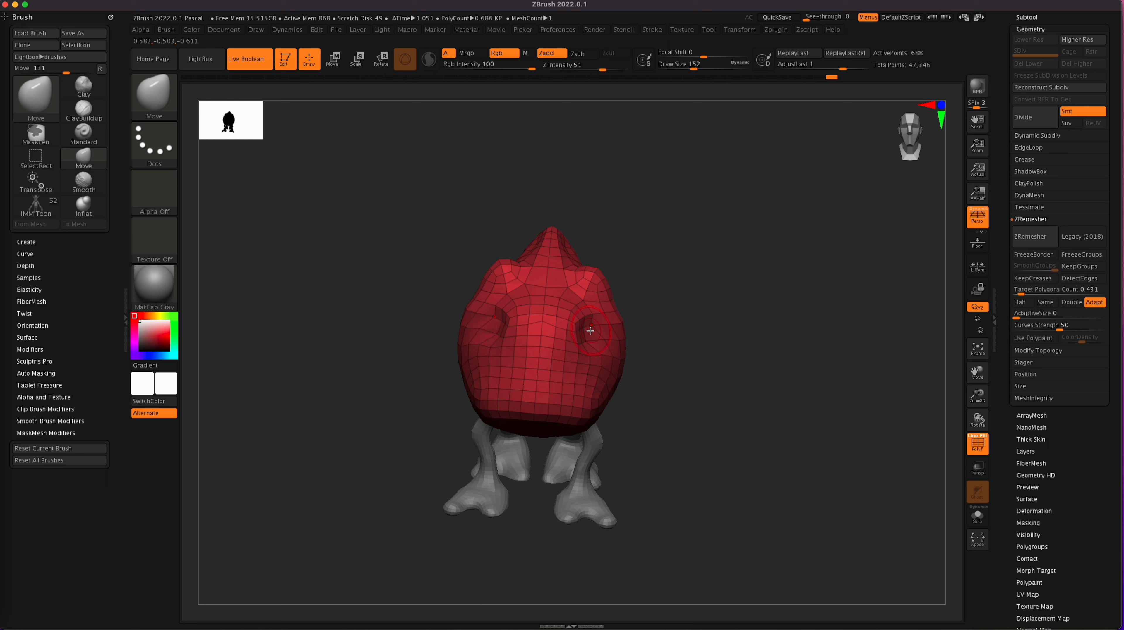
- Push in the eye sockets on both sides of the head with the Move brush
{"action": "mouse_move", "coordinate": [617, 325]}
{"action": "left_mouse_down"}
{"action": "mouse_move", "coordinate": [710, 368]}
{"action": "mouse_move", "coordinate": [652, 331]}
{"action": "mouse_move", "coordinate": [593, 346]}
{"action": "left_mouse_up"}
{"action": "left_click_drag", "start_coordinate": [597, 481], "coordinate": [645, 353]}
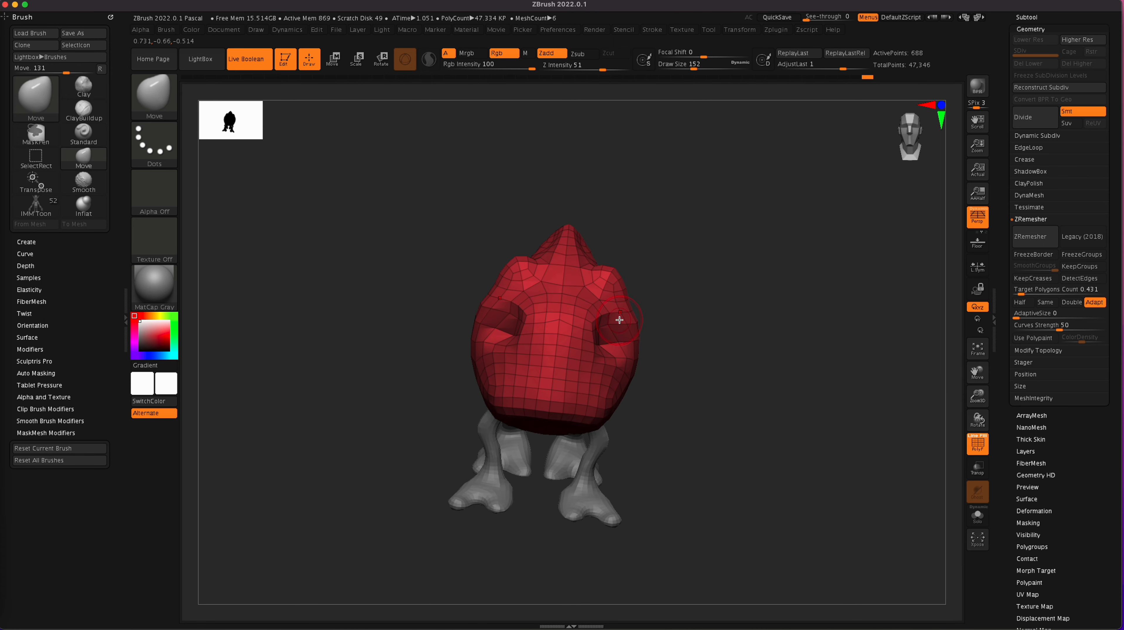
{"action": "left_click_drag", "start_coordinate": [616, 318], "coordinate": [620, 329]}
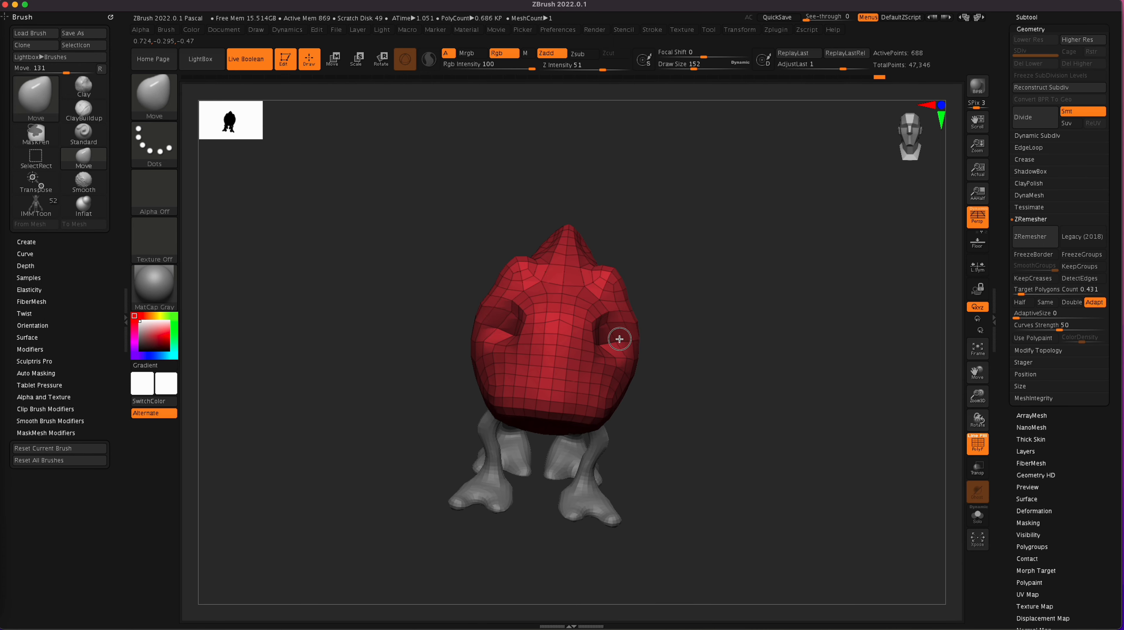
{"action": "left_click_drag", "start_coordinate": [753, 407], "coordinate": [699, 384]}
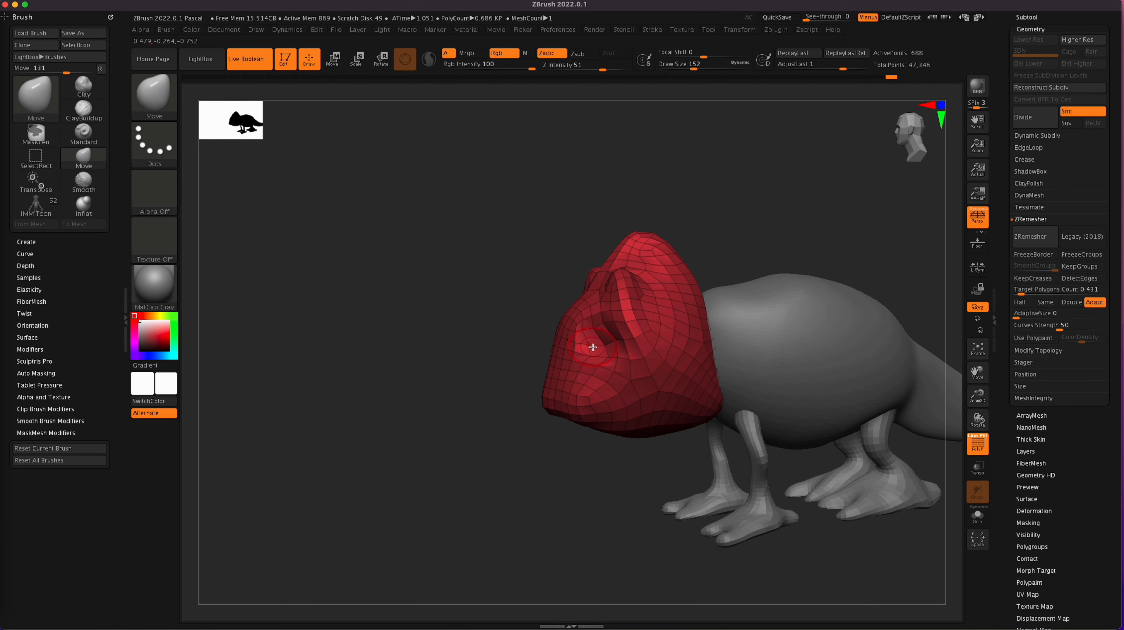
{"action": "left_click_drag", "start_coordinate": [572, 489], "coordinate": [642, 481]}
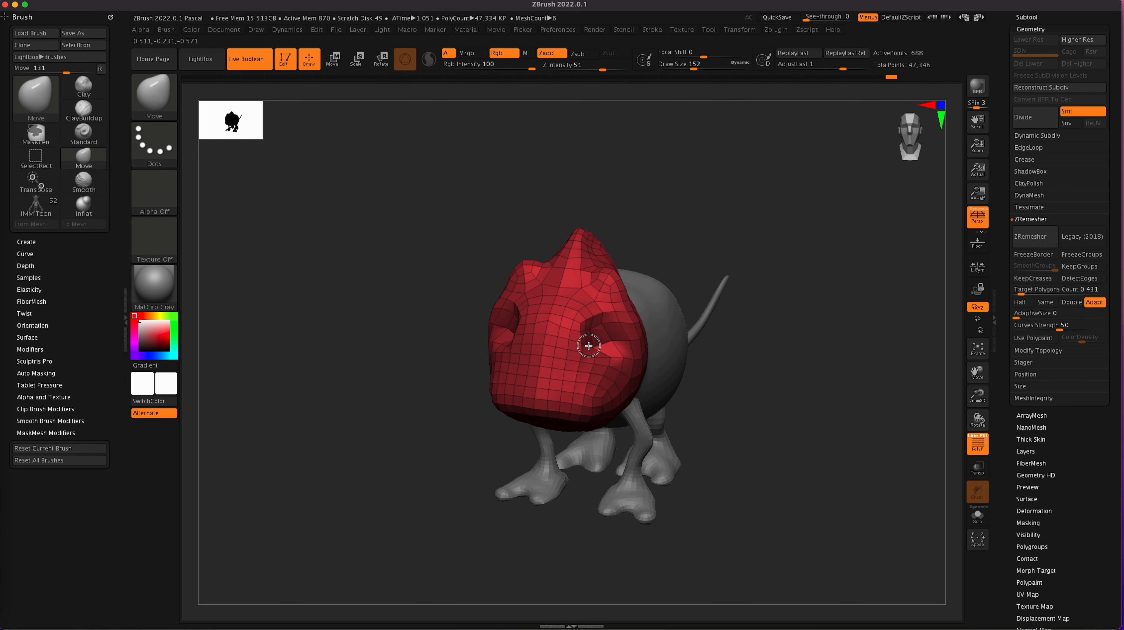
- Remesh the head again with ZRemesher to even out the eye sockets, and hide the polyframe
{"action": "left_click", "coordinate": [1030, 237]}
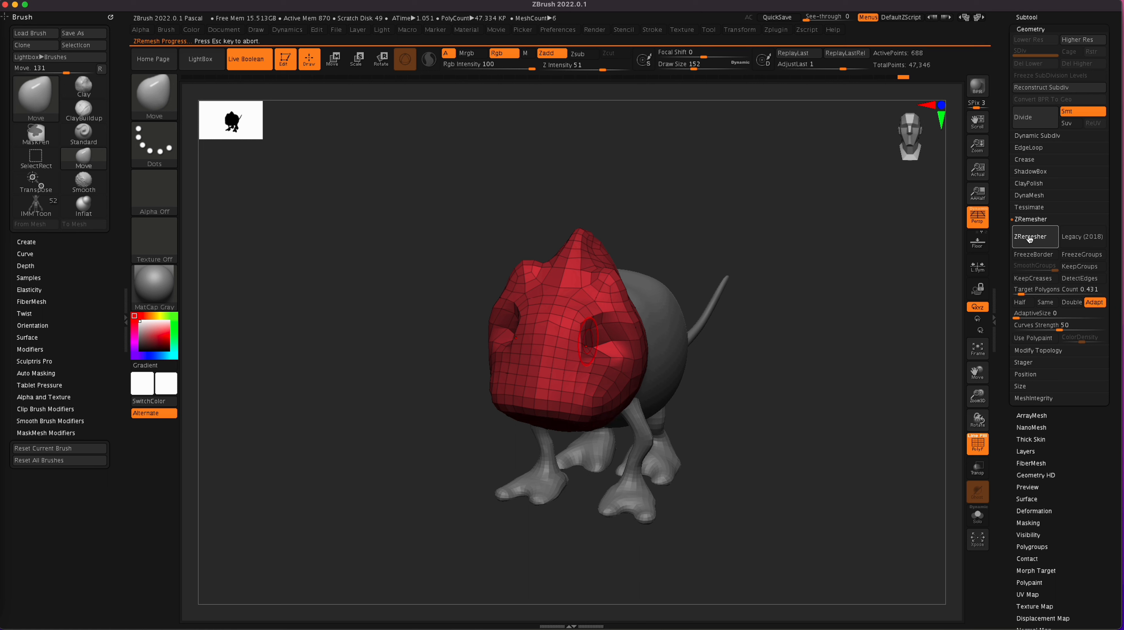
{"action": "left_click_drag", "start_coordinate": [789, 437], "coordinate": [766, 406]}
{"action": "left_click", "coordinate": [936, 106]}
{"action": "left_click", "coordinate": [940, 105]}
{"action": "left_click", "coordinate": [977, 449]}
{"action": "left_click_drag", "start_coordinate": [752, 464], "coordinate": [735, 486]}
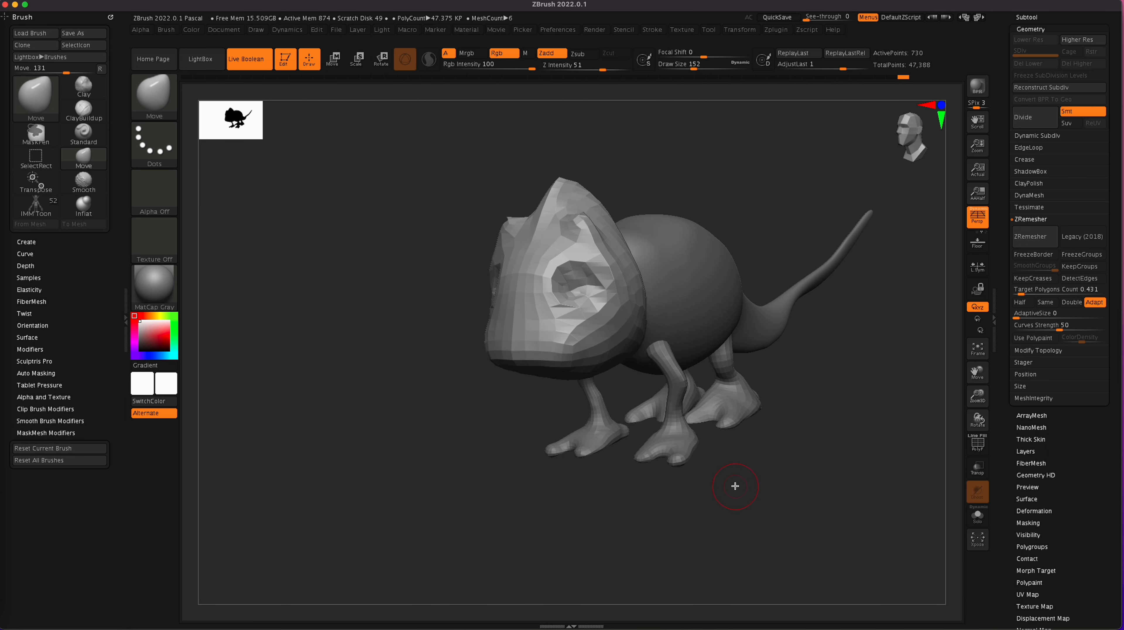
- Subdivide the head once, show the Spotlight reference over the front view, and align the model with it
{"action": "left_click", "coordinate": [1029, 118]}
{"action": "left_click_drag", "start_coordinate": [808, 495], "coordinate": [831, 502]}
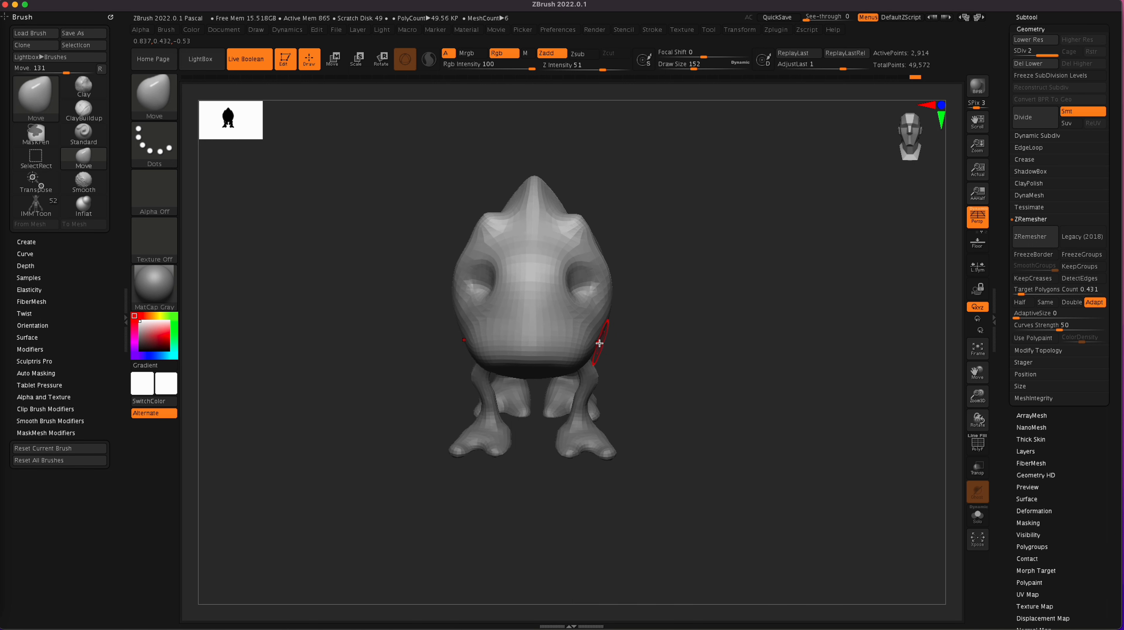
{"action": "left_click_drag", "start_coordinate": [742, 370], "coordinate": [760, 382], "text": "alt"}
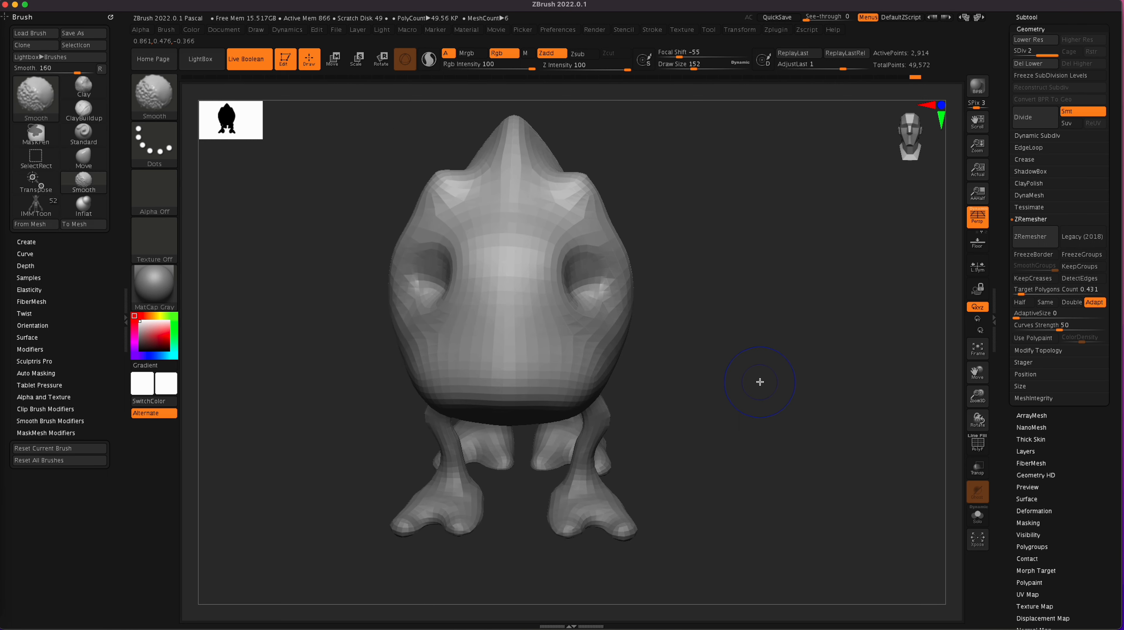
{"action": "key", "text": "shift+z"}
{"action": "left_click_drag", "start_coordinate": [879, 452], "coordinate": [892, 463]}
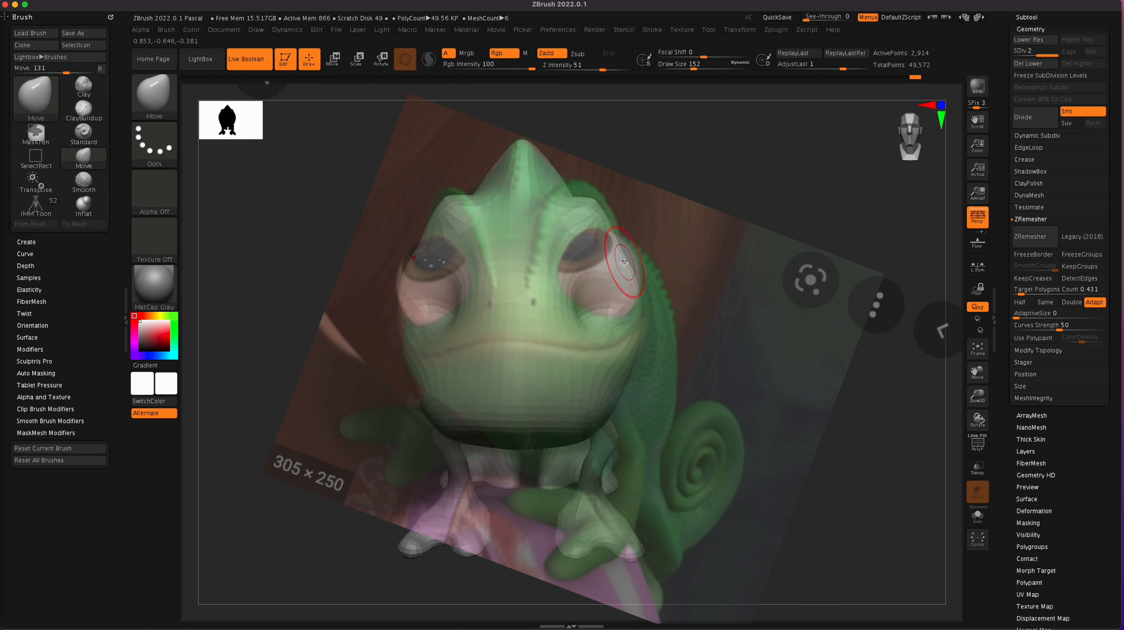
- Adjust the eye sockets and cheeks with Move to follow the reference, and smooth the lower jaw into a rounded chin
{"action": "mouse_move", "coordinate": [588, 260]}
{"action": "left_mouse_down"}
{"action": "mouse_move", "coordinate": [584, 238]}
{"action": "mouse_move", "coordinate": [559, 284]}
{"action": "left_mouse_up"}
{"action": "mouse_move", "coordinate": [602, 340]}
{"action": "left_mouse_down"}
{"action": "mouse_move", "coordinate": [582, 299]}
{"action": "mouse_move", "coordinate": [612, 319]}
{"action": "left_mouse_up"}
{"action": "left_click_drag", "start_coordinate": [612, 318], "coordinate": [599, 235]}
{"action": "mouse_move", "coordinate": [626, 284]}
{"action": "left_mouse_down"}
{"action": "mouse_move", "coordinate": [633, 253]}
{"action": "mouse_move", "coordinate": [631, 296]}
{"action": "mouse_move", "coordinate": [601, 309]}
{"action": "left_mouse_up"}
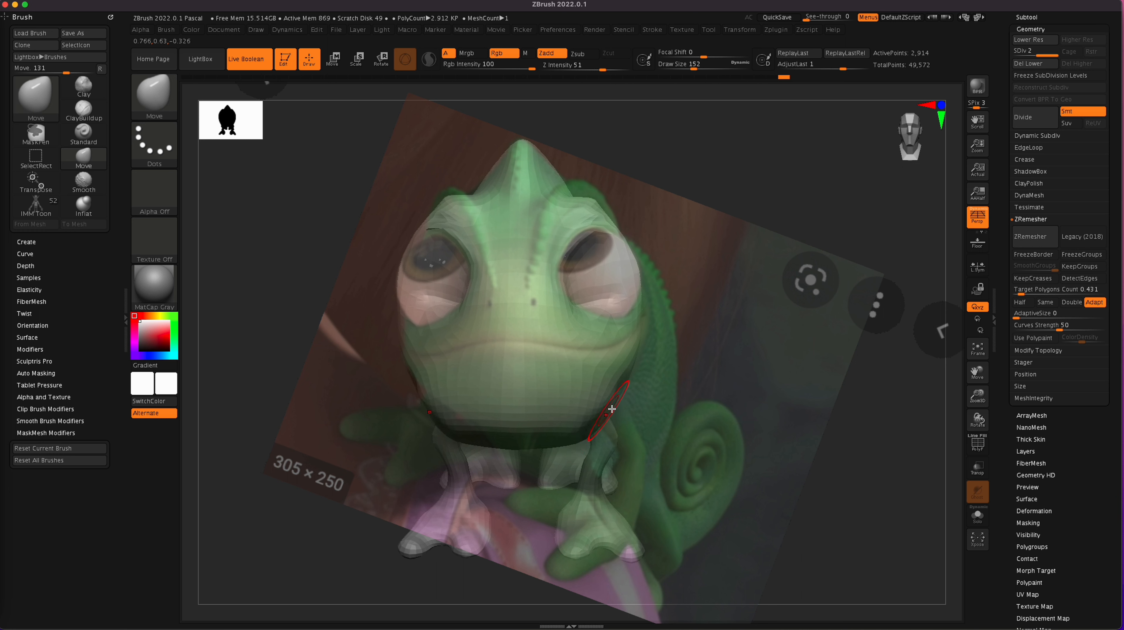
{"action": "mouse_move", "coordinate": [611, 415]}
{"action": "left_mouse_down", "text": "shift"}
{"action": "mouse_move", "coordinate": [617, 392]}
{"action": "mouse_move", "coordinate": [607, 411]}
{"action": "left_mouse_up", "text": "shift"}
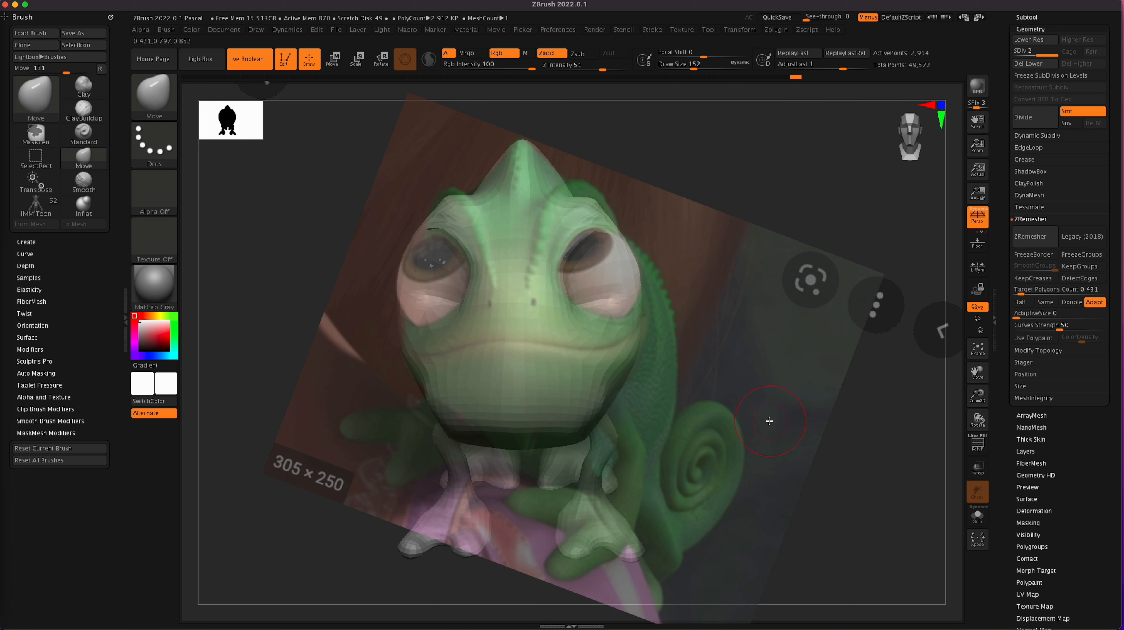
{"action": "mouse_move", "coordinate": [566, 439]}
{"action": "left_mouse_down", "text": "shift"}
{"action": "mouse_move", "coordinate": [539, 445]}
{"action": "mouse_move", "coordinate": [557, 429]}
{"action": "mouse_move", "coordinate": [544, 447]}
{"action": "mouse_move", "coordinate": [572, 432]}
{"action": "mouse_move", "coordinate": [534, 443]}
{"action": "mouse_move", "coordinate": [573, 432]}
{"action": "mouse_move", "coordinate": [596, 403]}
{"action": "left_mouse_up", "text": "shift"}
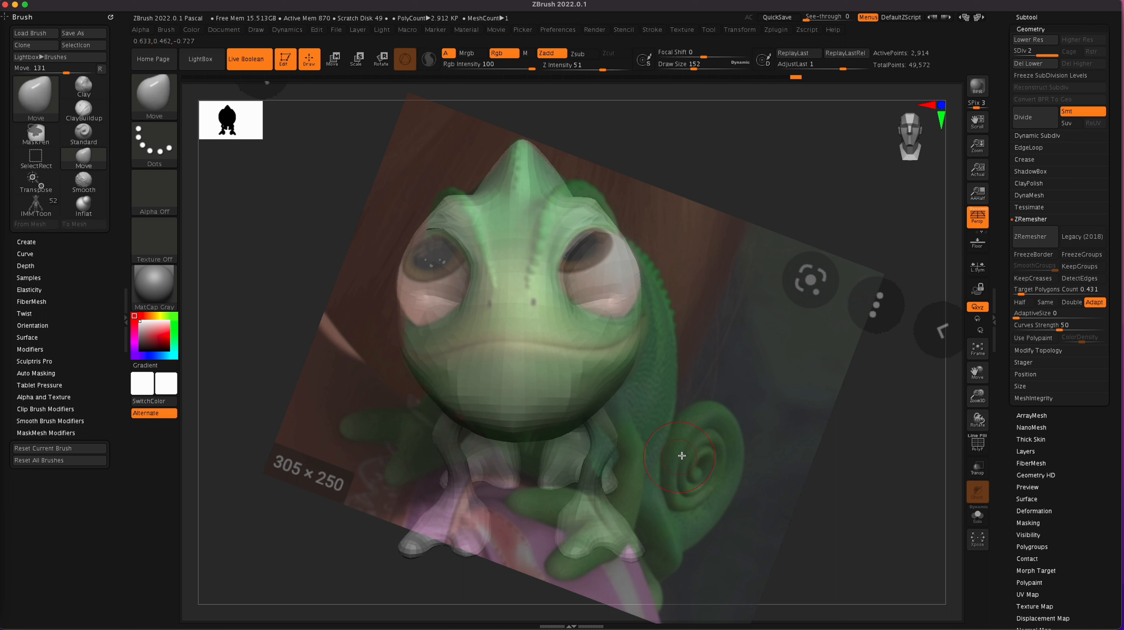
- Pull the brow ridges above both eyes up and outward with Move to match the reference outline
{"action": "left_click_drag", "start_coordinate": [451, 203], "coordinate": [442, 189]}
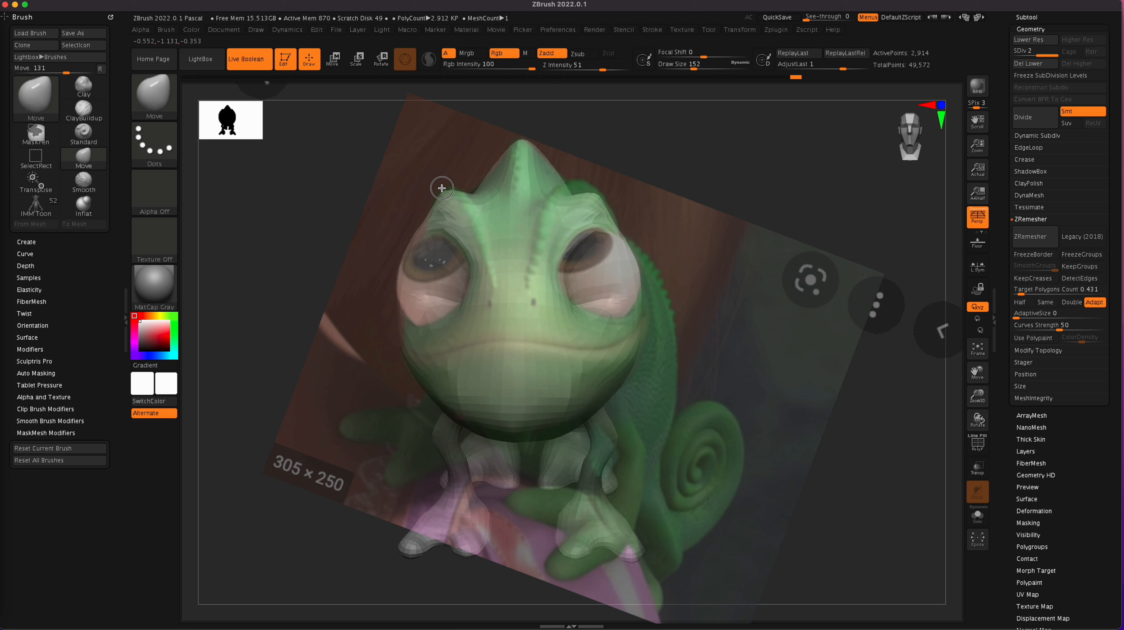
{"action": "left_click_drag", "start_coordinate": [580, 199], "coordinate": [582, 180]}
{"action": "mouse_move", "coordinate": [607, 228]}
{"action": "left_mouse_down"}
{"action": "mouse_move", "coordinate": [613, 206]}
{"action": "mouse_move", "coordinate": [583, 181]}
{"action": "left_mouse_up"}
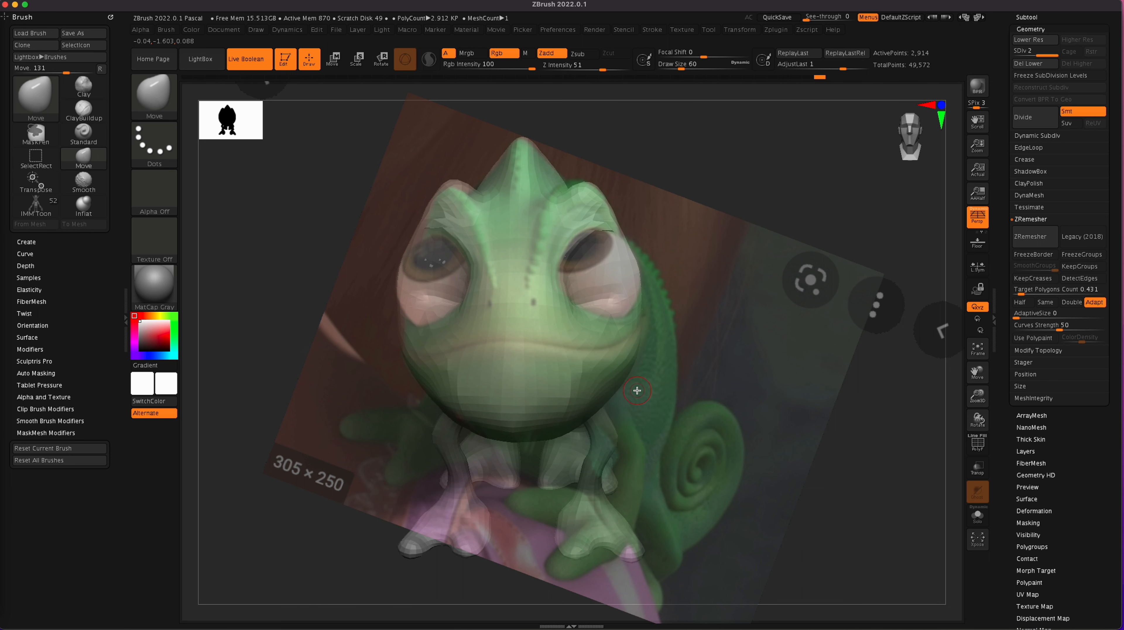
- Carve the mouth line across the face with the DamStandard brush at draw size 40, following the reference, and hide the reference
{"action": "key", "text": "b"}
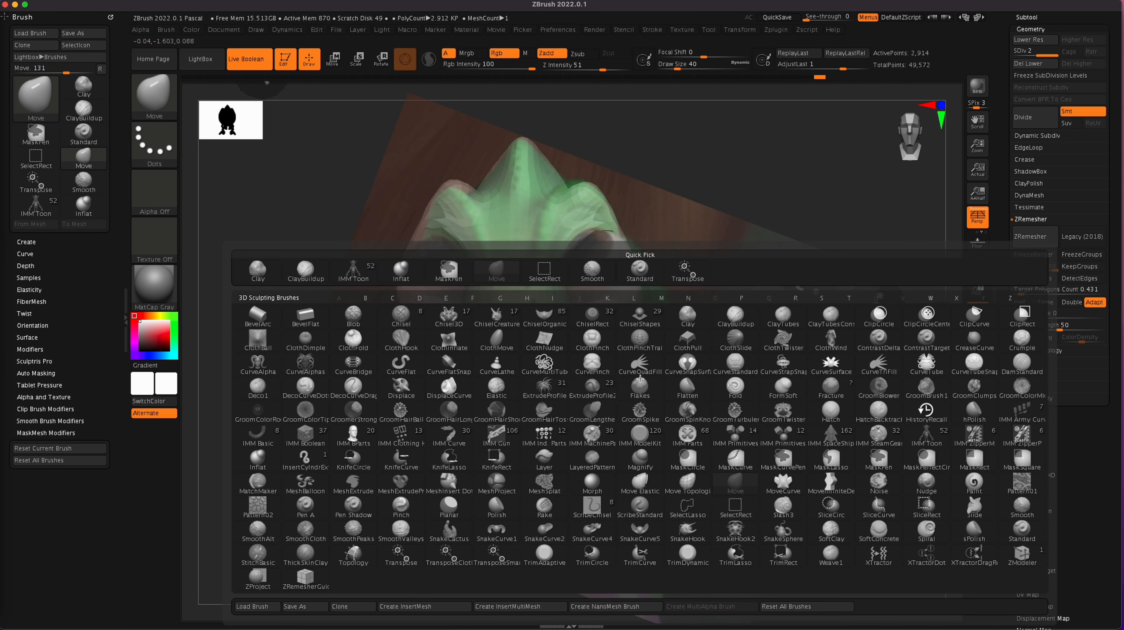
{"action": "key", "text": "d"}
{"action": "key", "text": "s"}
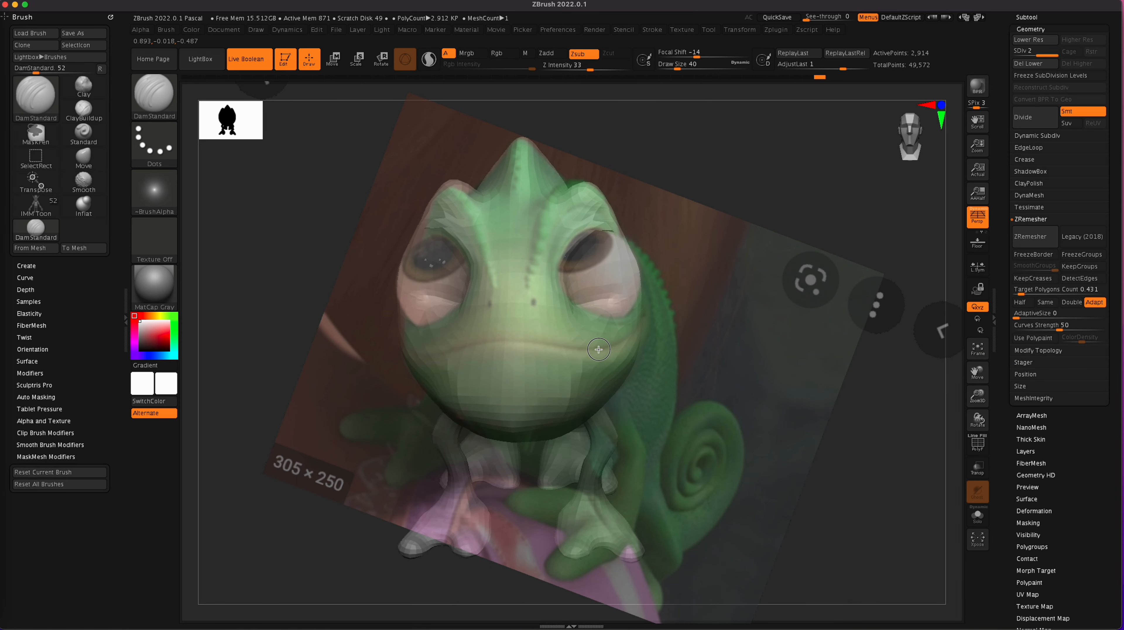
{"action": "left_click_drag", "start_coordinate": [552, 348], "coordinate": [427, 358]}
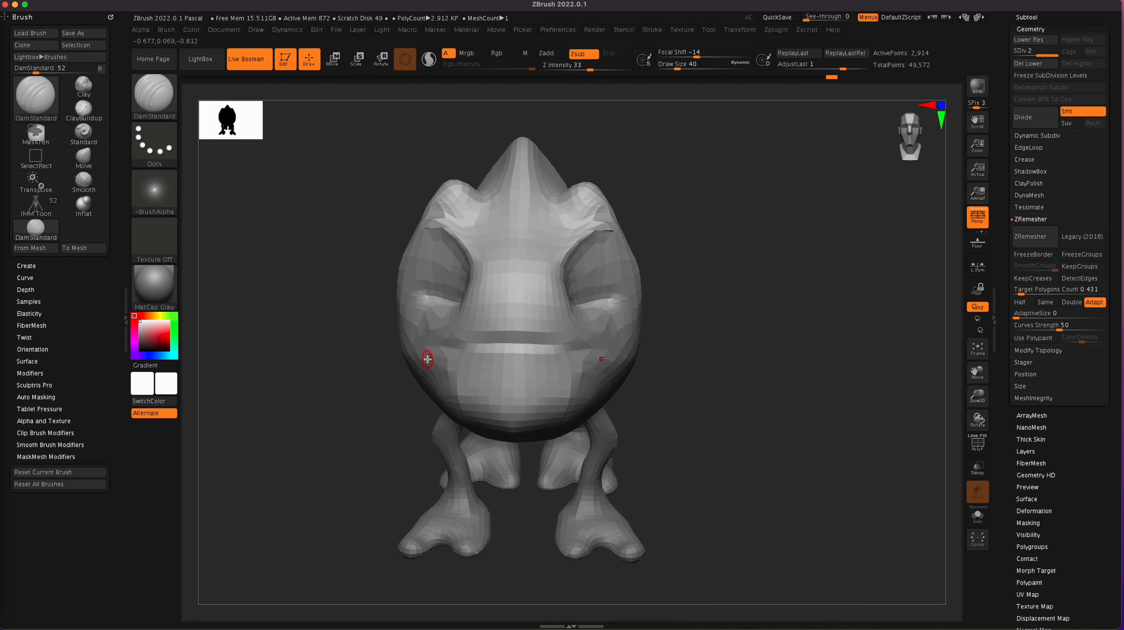
- Show the head's polyframe, and try a ZRemesher pass on the head and undo it
{"action": "left_click", "coordinate": [977, 443]}
{"action": "left_click", "coordinate": [1034, 237]}
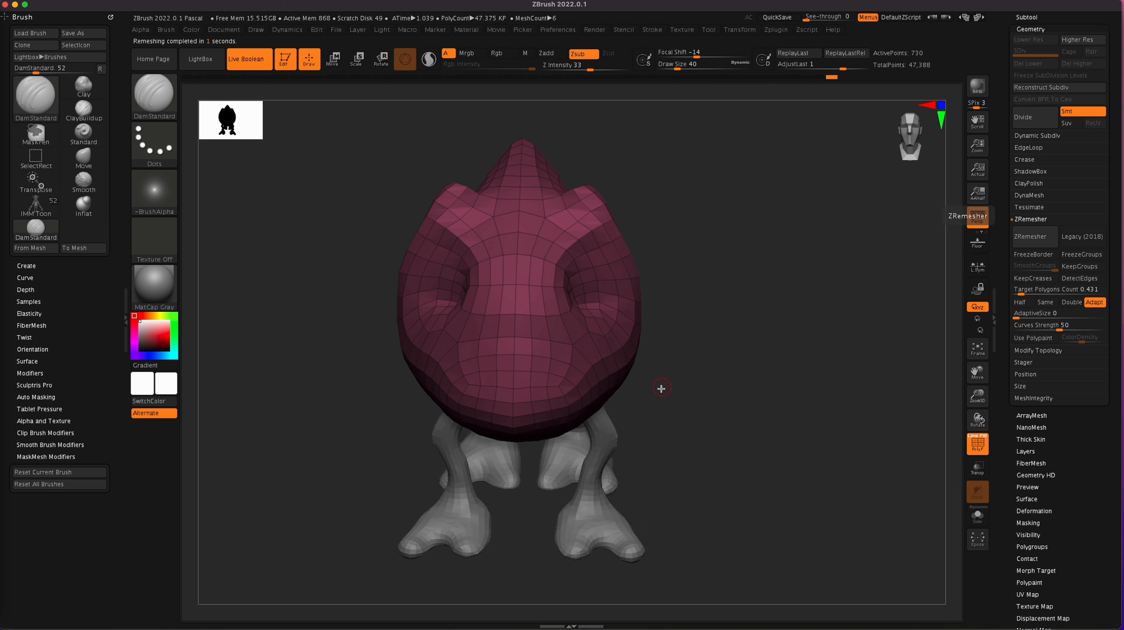
{"action": "key", "text": "ctrl+d"}
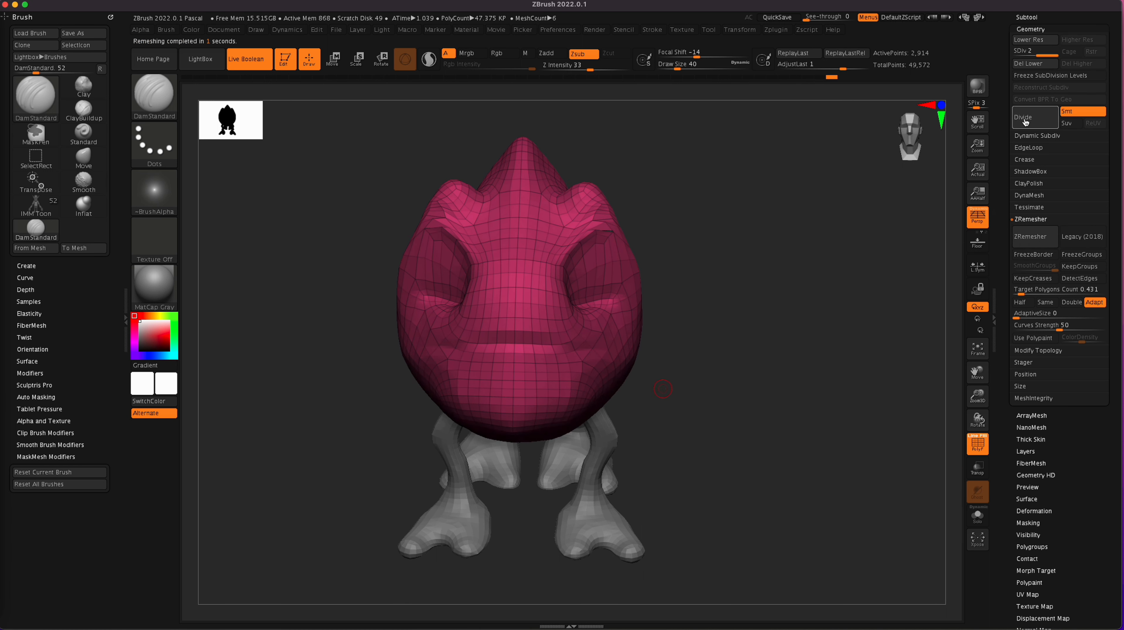
- Delete the head's lower subdivision level and carve the mouth crease further with DamStandard using the Spotlight reference
{"action": "left_click", "coordinate": [1032, 65]}
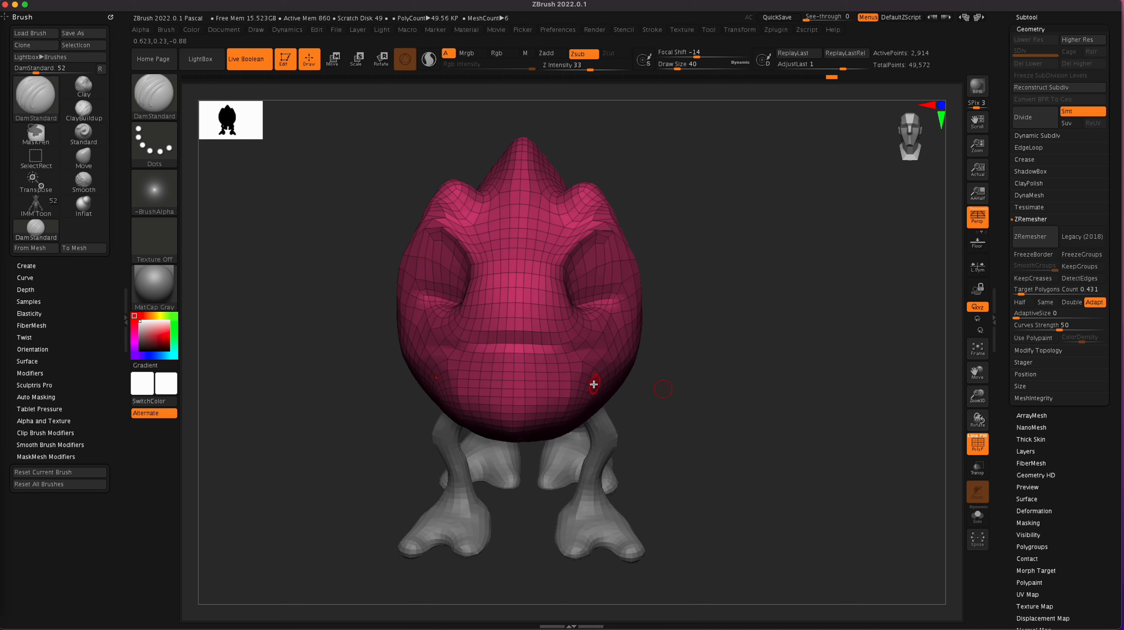
{"action": "key", "text": "shift+z"}
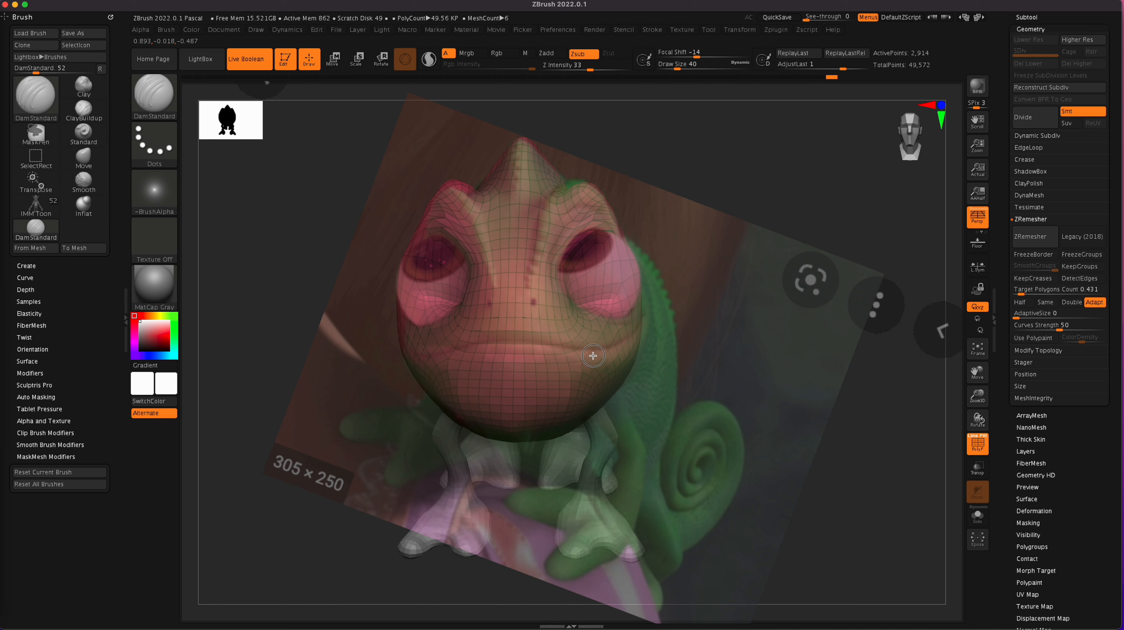
{"action": "key", "text": "shift+z"}
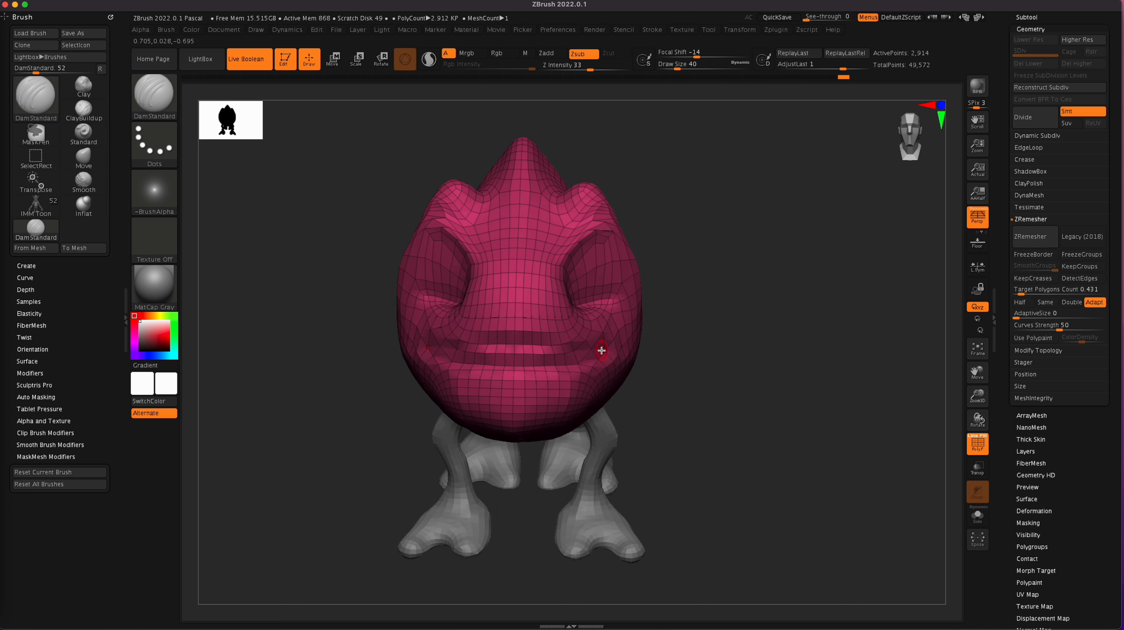
- Undo a trial remesh of the head and remesh it with ZRemesher using the Same polygon count option
{"action": "left_click", "coordinate": [1029, 236]}
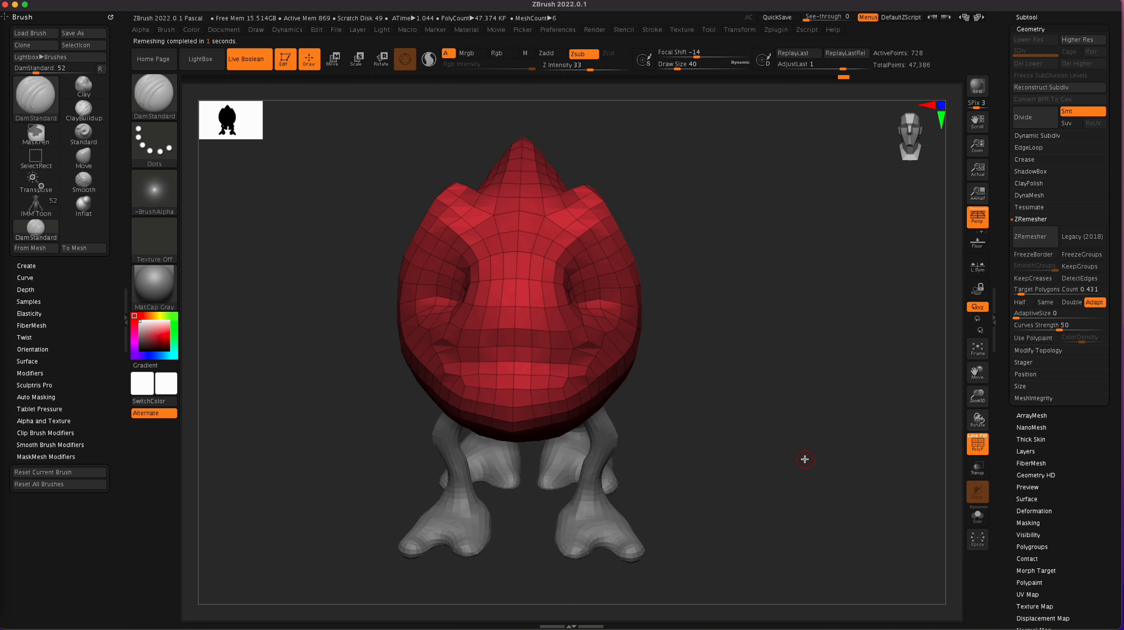
{"action": "key", "text": "ctrl+d"}
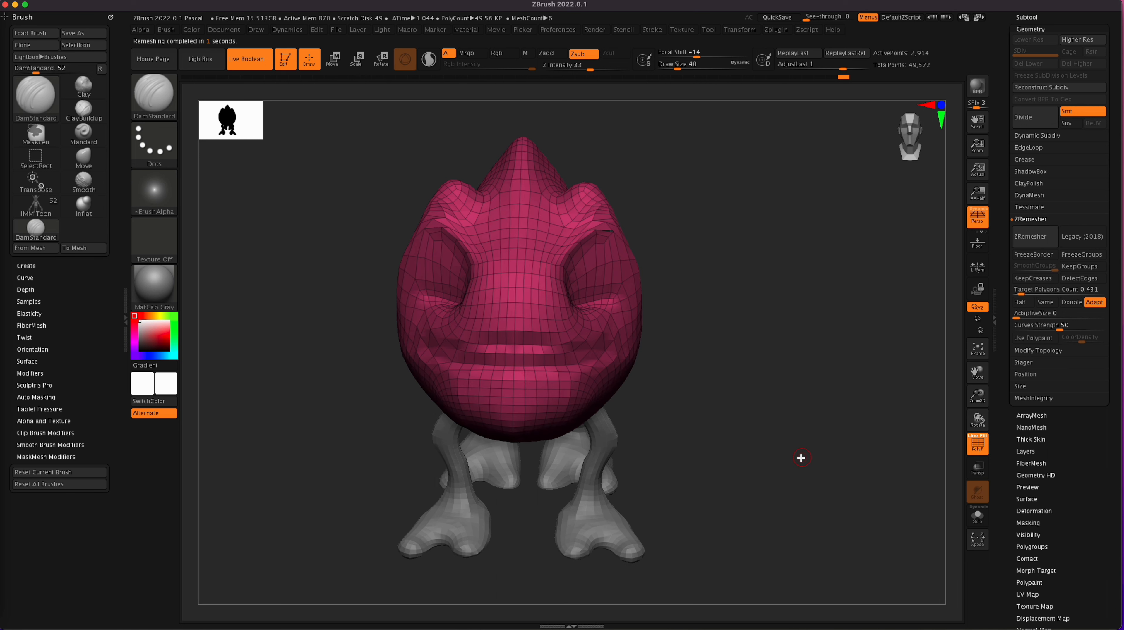
{"action": "left_click", "coordinate": [1045, 302]}
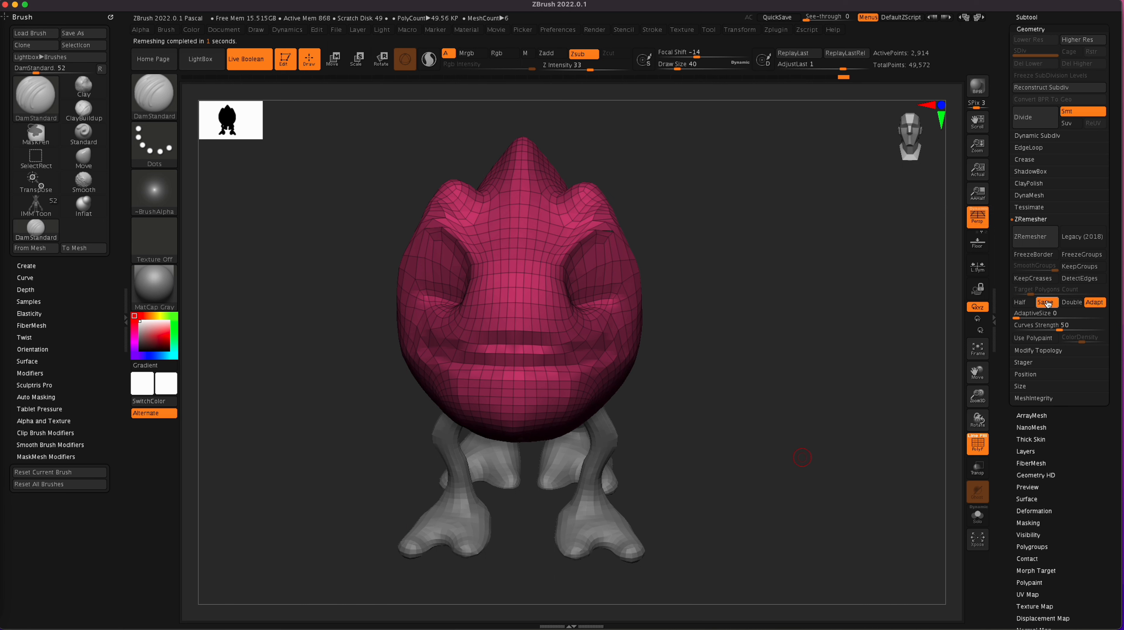
{"action": "left_click", "coordinate": [1029, 237]}
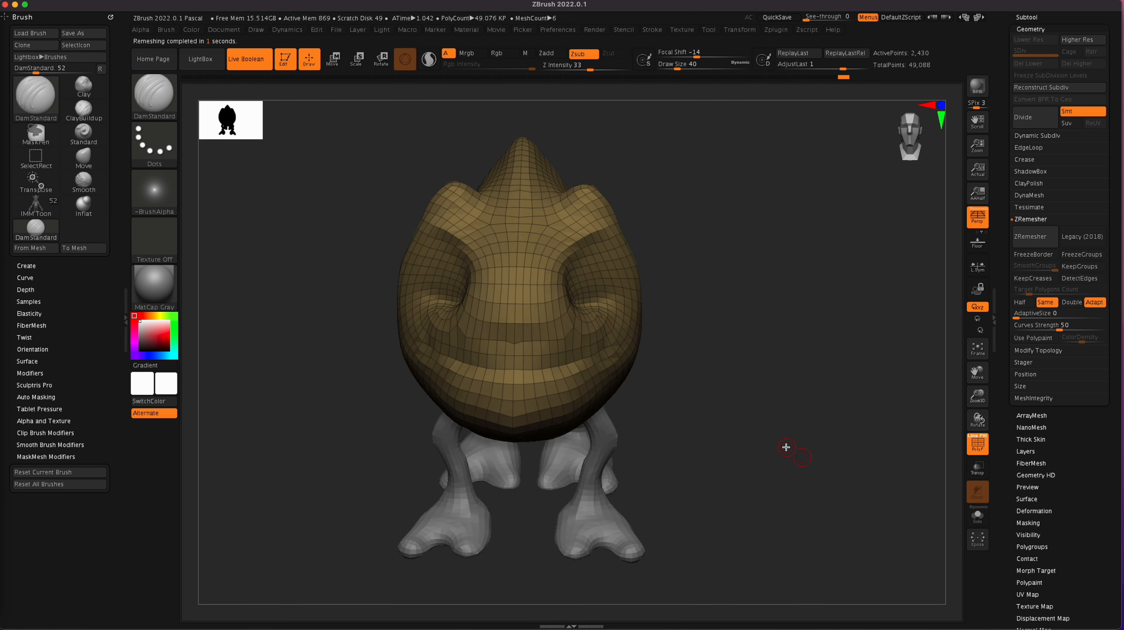
{"action": "left_click_drag", "start_coordinate": [758, 432], "coordinate": [733, 454]}
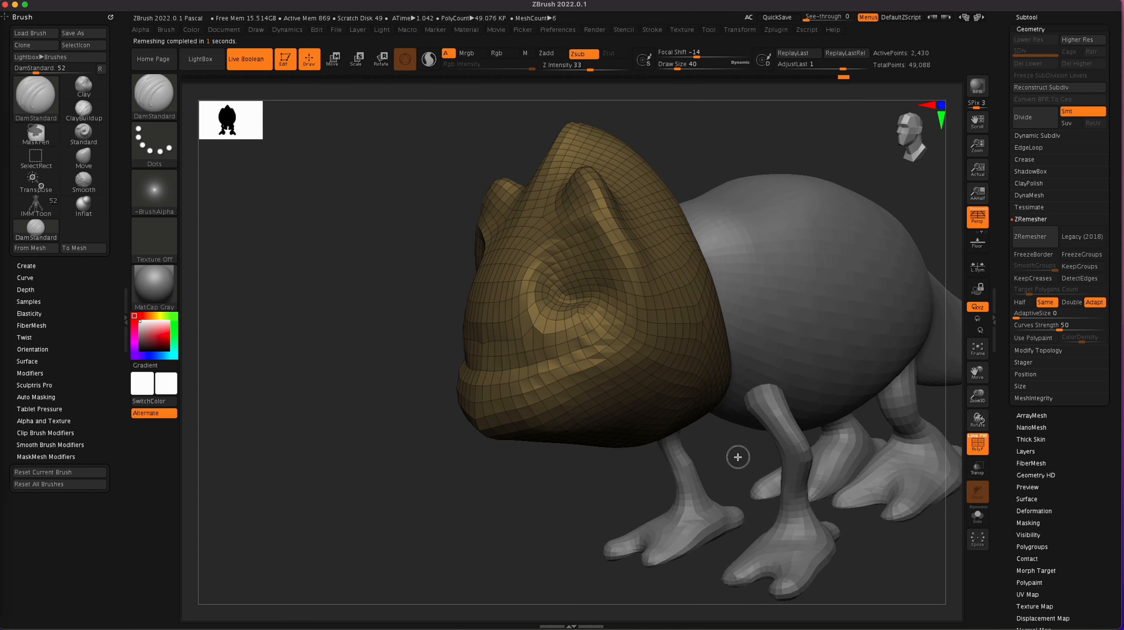
- Reshape the lips and mouth crease from both sides of the head with the Move Topological brush at draw size 88
{"action": "left_click", "coordinate": [87, 159]}
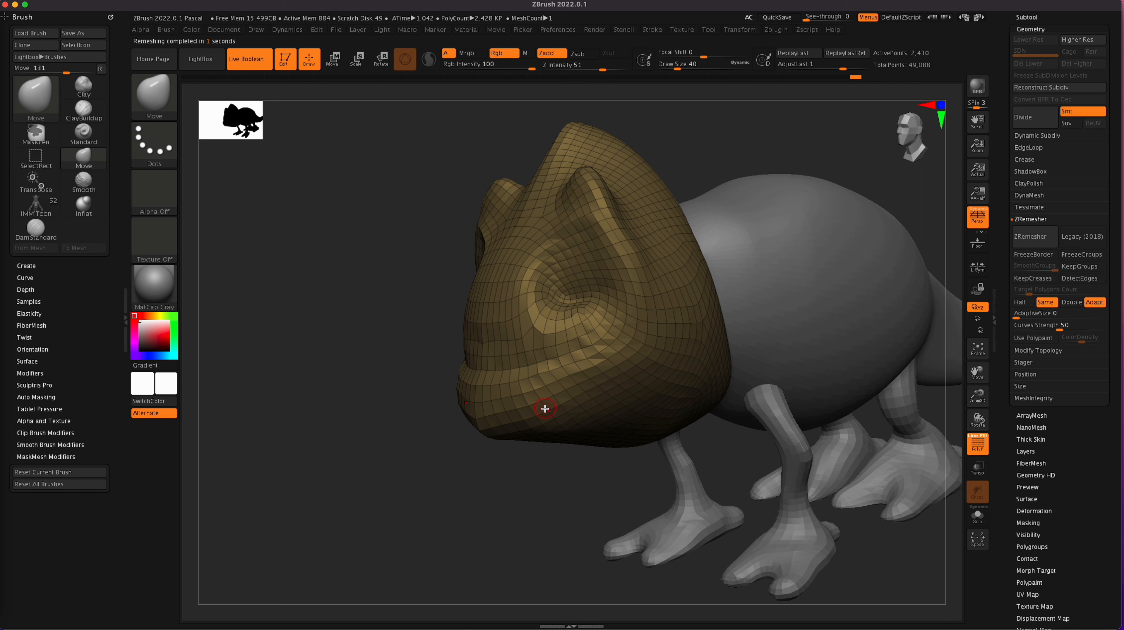
{"action": "key", "text": "b"}
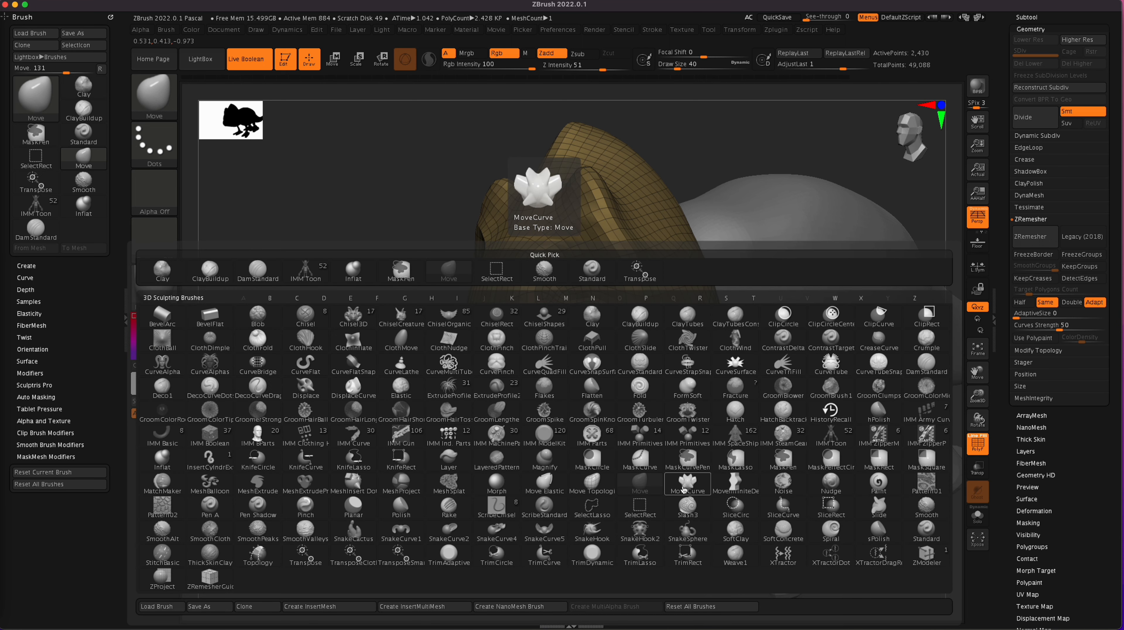
{"action": "left_click", "coordinate": [593, 483]}
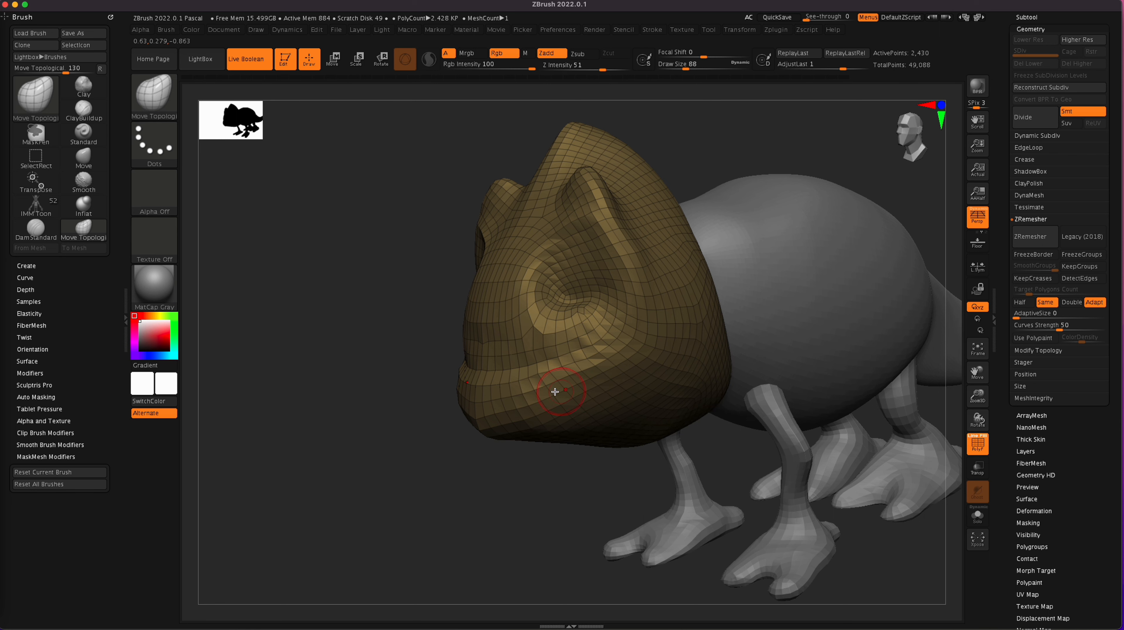
{"action": "left_click_drag", "start_coordinate": [516, 371], "coordinate": [525, 368]}
{"action": "mouse_move", "coordinate": [516, 498]}
{"action": "left_mouse_down"}
{"action": "mouse_move", "coordinate": [585, 505]}
{"action": "mouse_move", "coordinate": [556, 441]}
{"action": "left_mouse_up"}
{"action": "left_click_drag", "start_coordinate": [490, 360], "coordinate": [464, 344]}
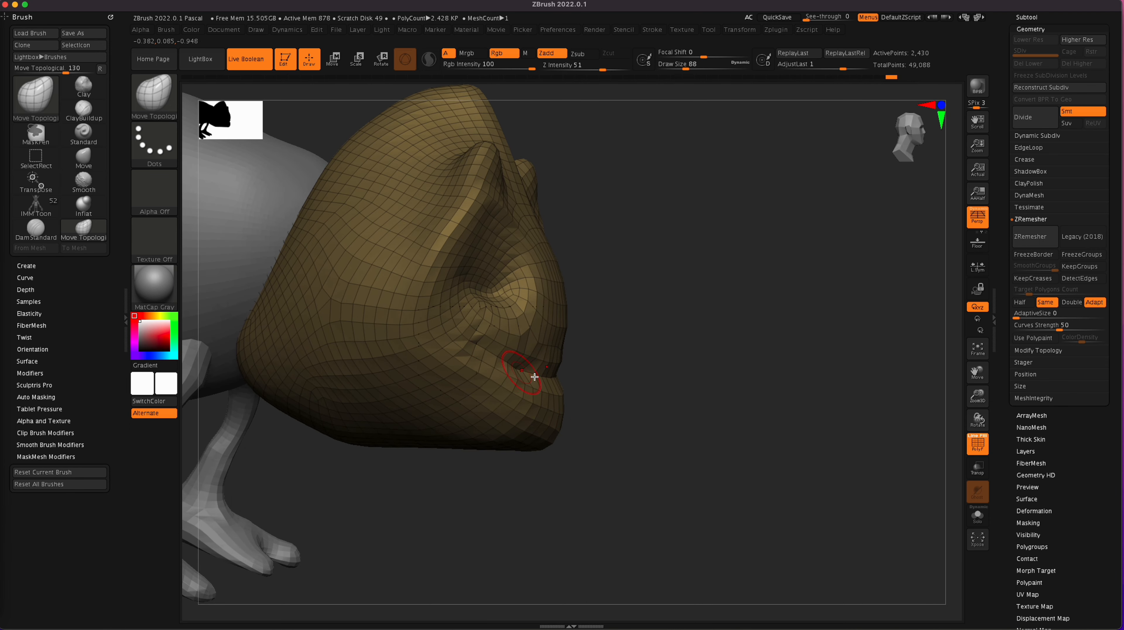
{"action": "mouse_move", "coordinate": [758, 447]}
{"action": "left_mouse_down"}
{"action": "mouse_move", "coordinate": [765, 475]}
{"action": "mouse_move", "coordinate": [725, 479]}
{"action": "mouse_move", "coordinate": [692, 462]}
{"action": "left_mouse_up"}
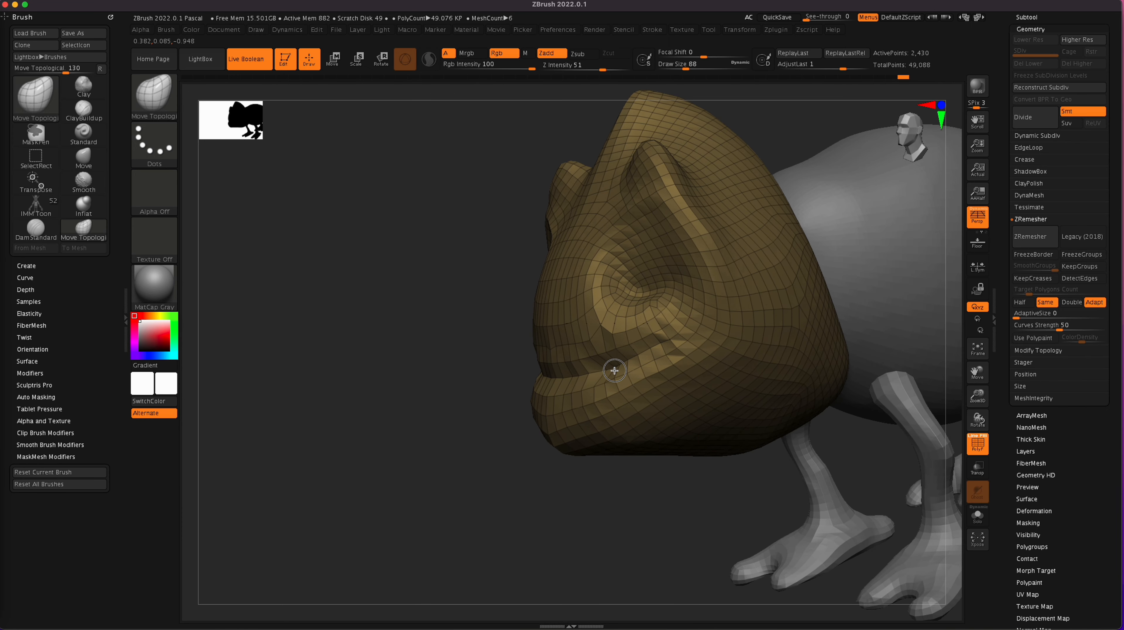
{"action": "left_click_drag", "start_coordinate": [572, 376], "coordinate": [550, 376]}
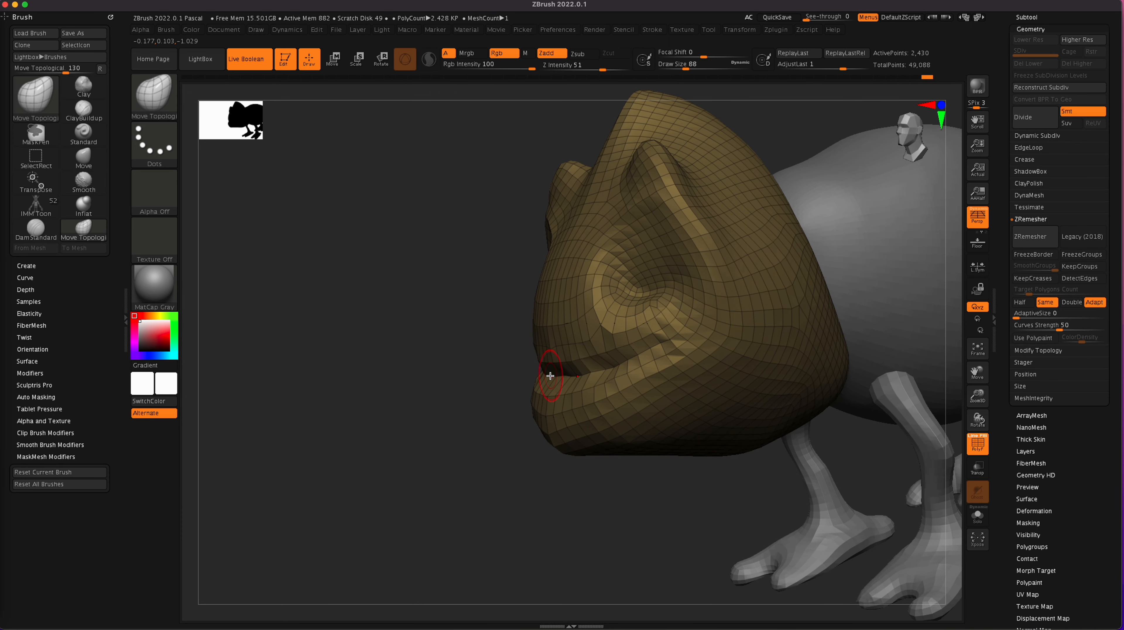
{"action": "left_click_drag", "start_coordinate": [574, 526], "coordinate": [653, 532]}
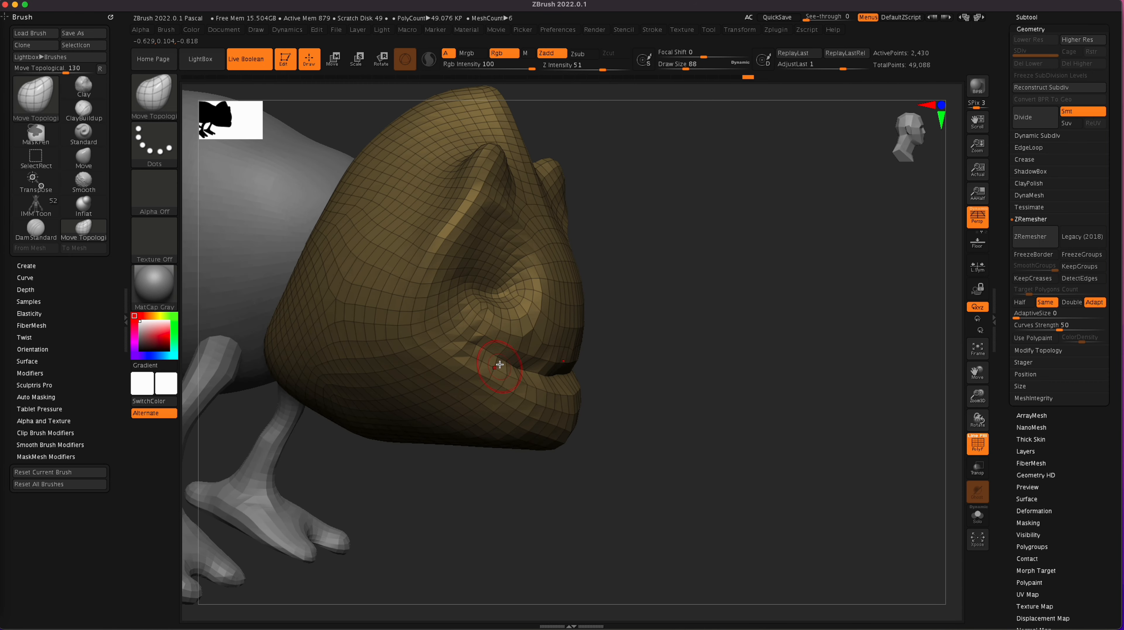
- Adjust the face around the eyes and cheeks from the side and front with Move Topological at draw size 112
{"action": "left_click_drag", "start_coordinate": [706, 494], "coordinate": [637, 493]}
{"action": "left_click_drag", "start_coordinate": [741, 466], "coordinate": [696, 463], "text": "alt"}
{"action": "mouse_move", "coordinate": [714, 472]}
{"action": "right_mouse_down", "text": "ctrl"}
{"action": "mouse_move", "coordinate": [640, 467]}
{"action": "mouse_move", "coordinate": [627, 515]}
{"action": "right_mouse_up", "text": "ctrl"}
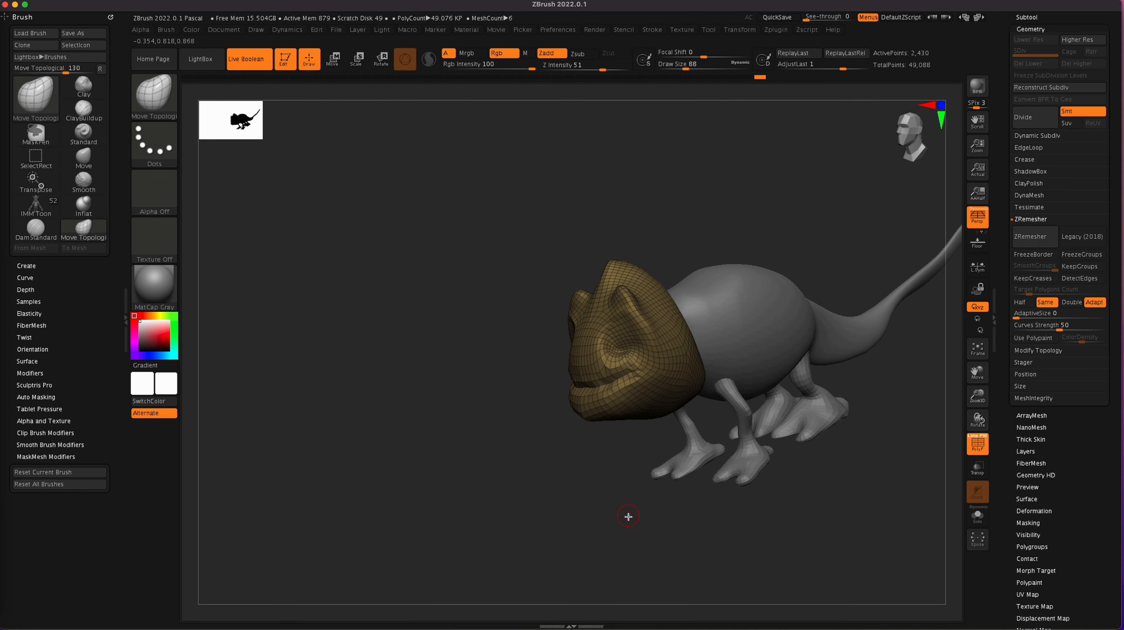
{"action": "left_click_drag", "start_coordinate": [815, 530], "coordinate": [740, 394]}
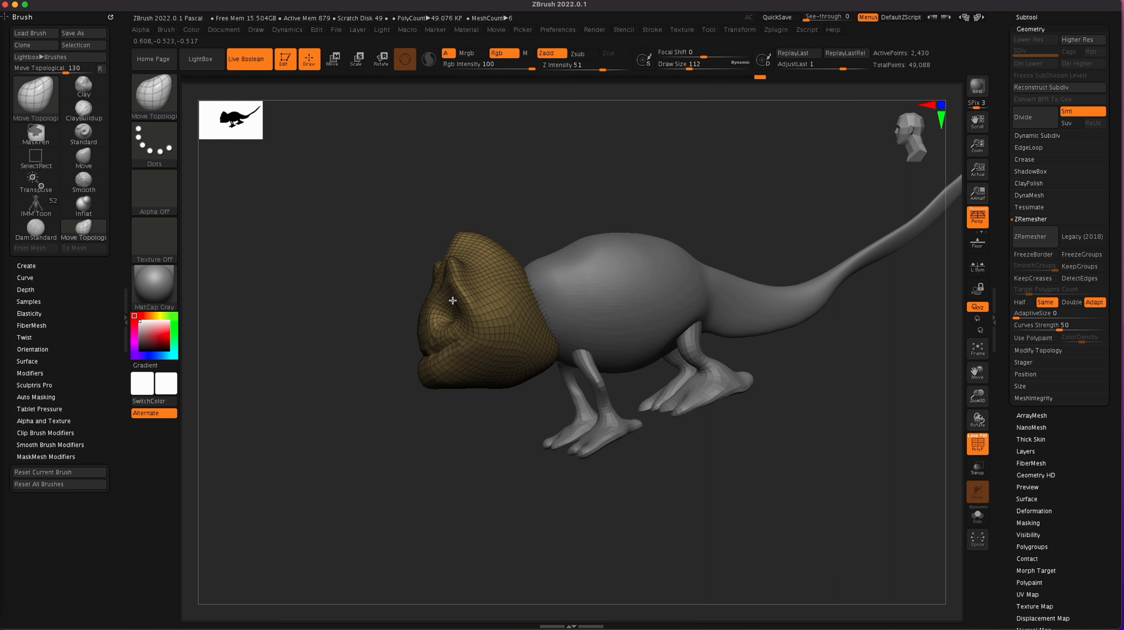
{"action": "left_click_drag", "start_coordinate": [494, 460], "coordinate": [506, 412]}
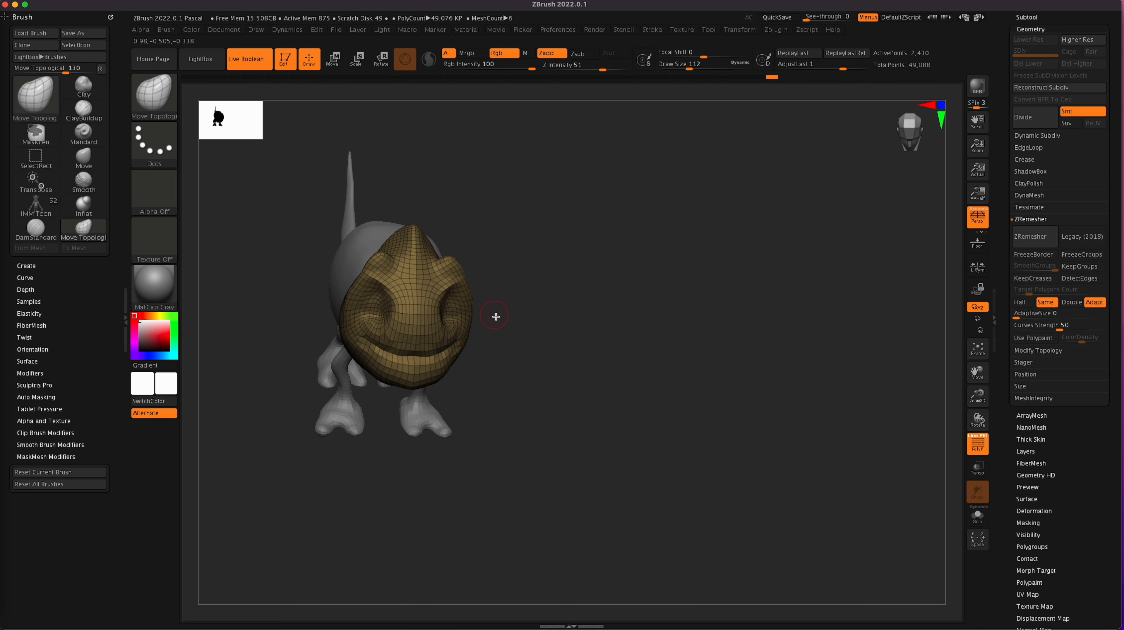
{"action": "left_click_drag", "start_coordinate": [537, 338], "coordinate": [488, 293]}
{"action": "left_click_drag", "start_coordinate": [569, 518], "coordinate": [468, 319]}
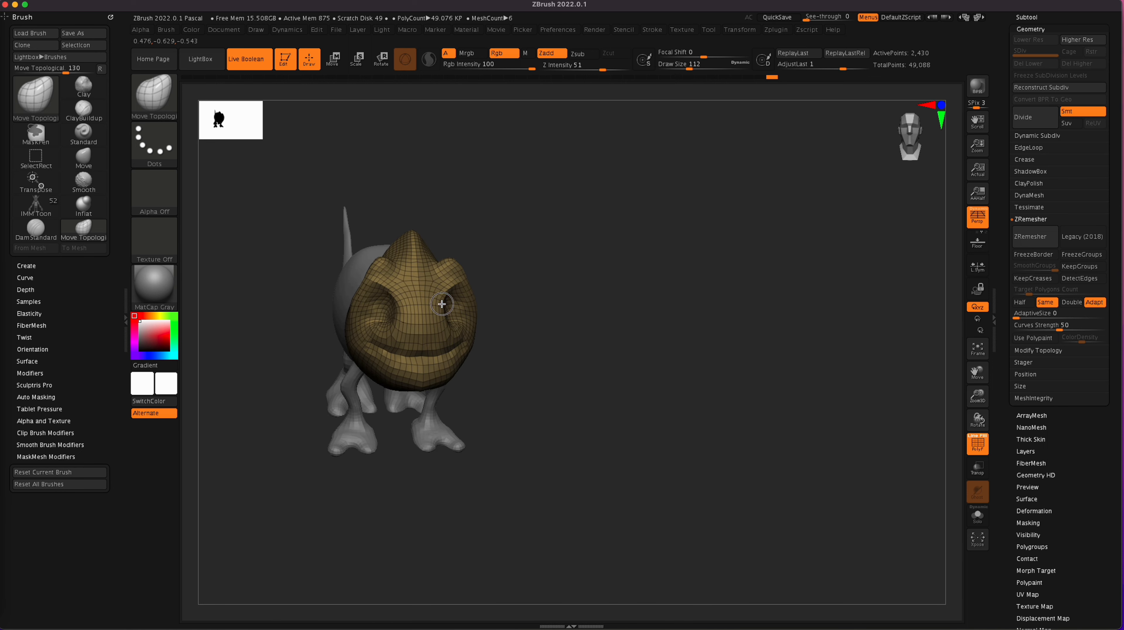
{"action": "left_click_drag", "start_coordinate": [651, 380], "coordinate": [442, 321]}
{"action": "left_click_drag", "start_coordinate": [500, 523], "coordinate": [552, 520]}
- Remesh the head with ZRemesher at the Same setting, hide the polyframe, and subdivide the head twice to level 3
{"action": "left_click", "coordinate": [1033, 237]}
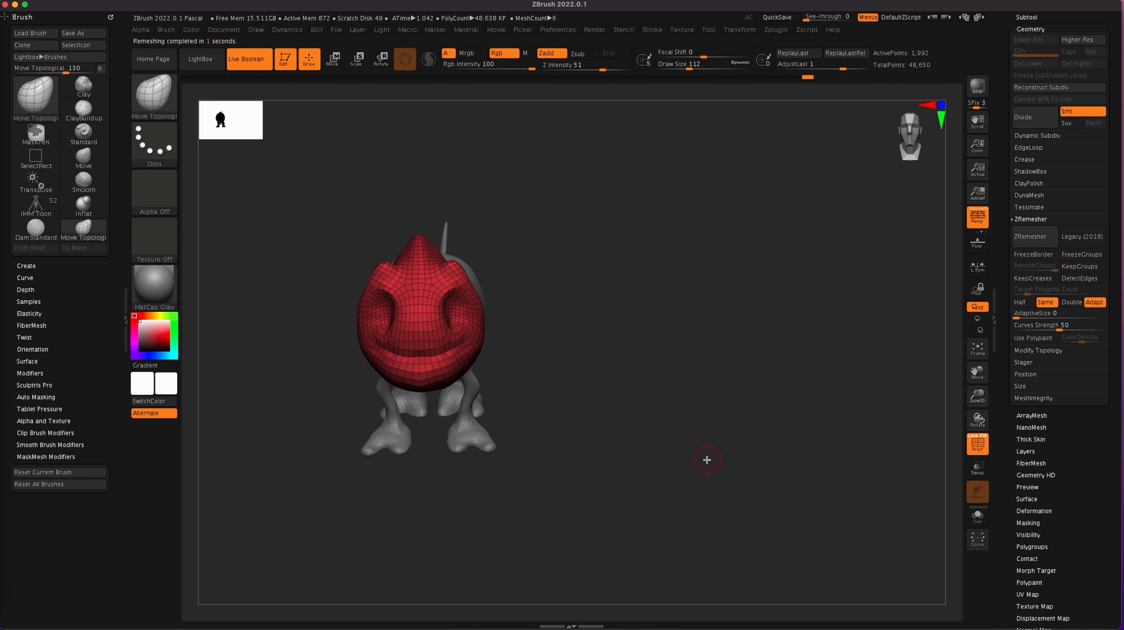
{"action": "left_click_drag", "start_coordinate": [702, 468], "coordinate": [787, 467]}
{"action": "left_click", "coordinate": [977, 443]}
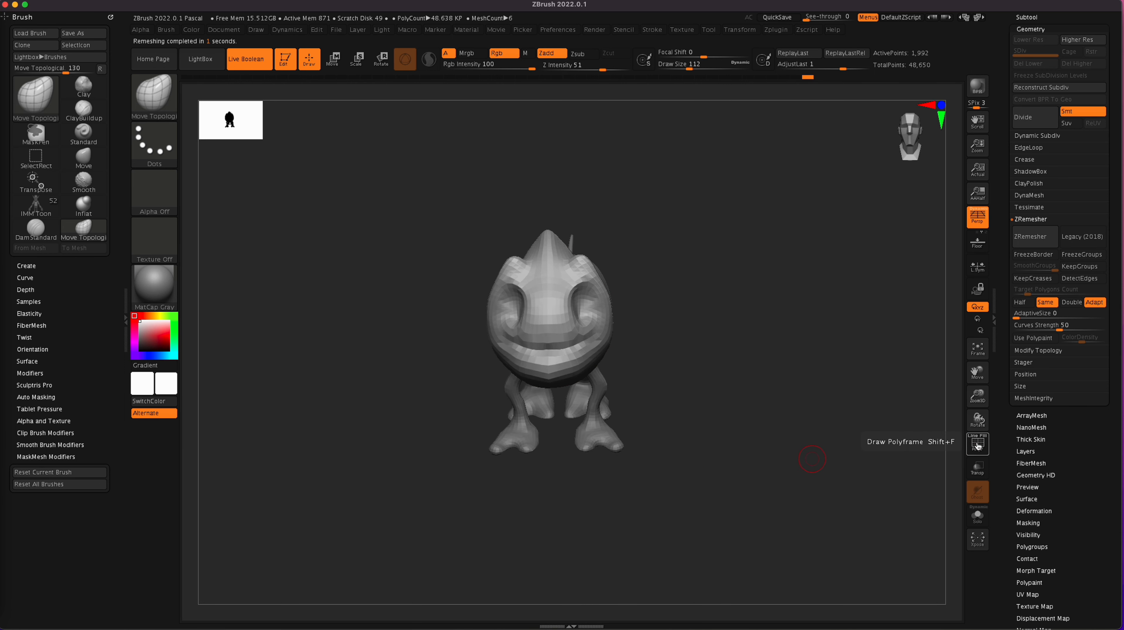
{"action": "right_click_drag", "start_coordinate": [752, 491], "coordinate": [853, 471], "text": "ctrl"}
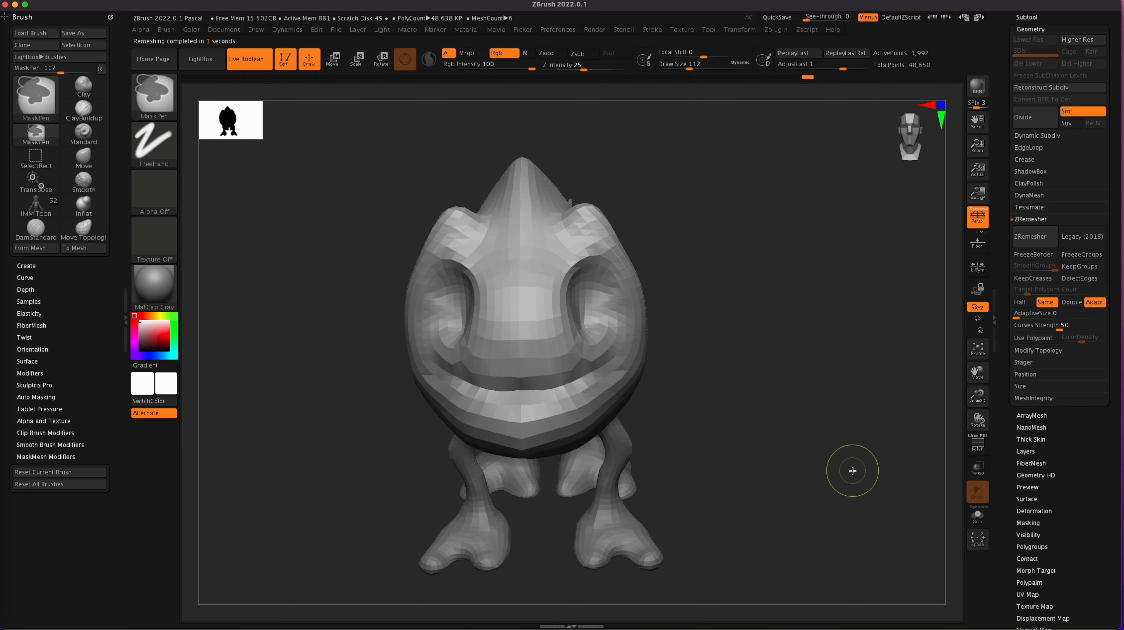
{"action": "double_click", "coordinate": [1026, 124]}
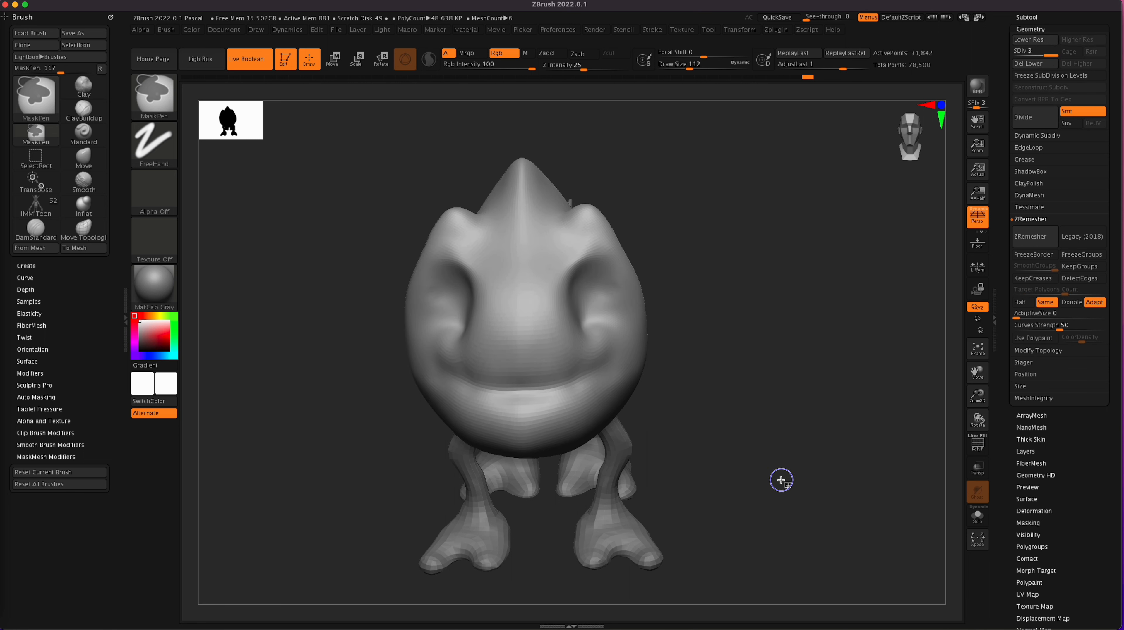
- Push the underside of the jaw into shape from the side view using Move Topological at draw size 160
{"action": "mouse_move", "coordinate": [786, 471]}
{"action": "left_mouse_down", "text": "ctrl"}
{"action": "mouse_move", "coordinate": [848, 477]}
{"action": "mouse_move", "coordinate": [812, 482]}
{"action": "left_mouse_up", "text": "ctrl"}
{"action": "mouse_move", "coordinate": [840, 524]}
{"action": "left_mouse_down", "text": "alt"}
{"action": "mouse_move", "coordinate": [799, 526]}
{"action": "mouse_move", "coordinate": [814, 528]}
{"action": "left_mouse_up", "text": "alt"}
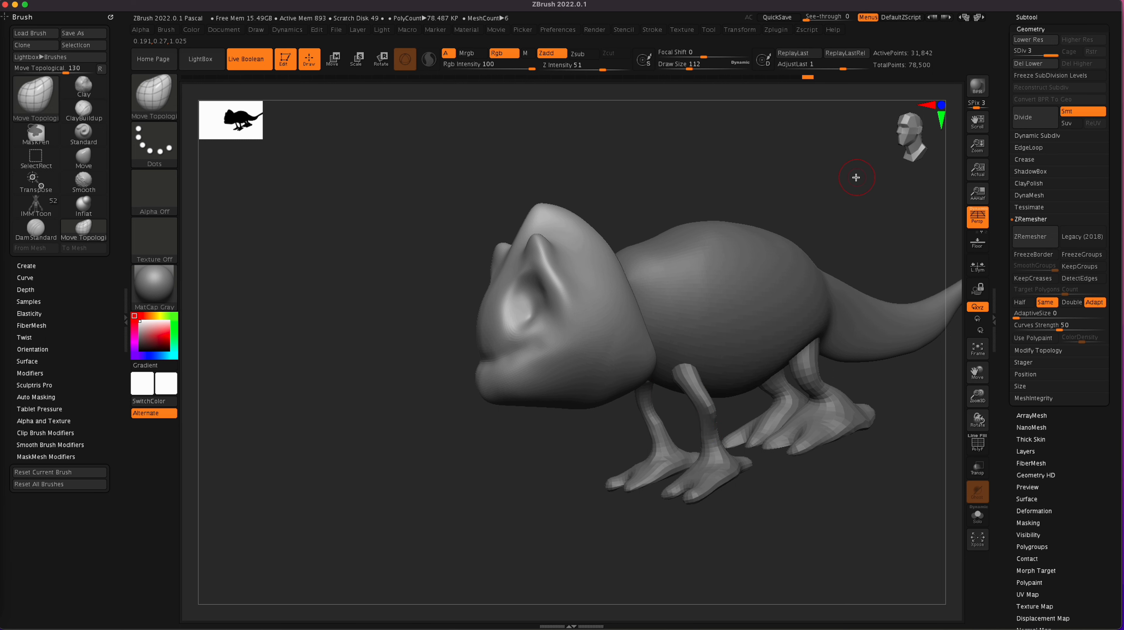
{"action": "left_click_drag", "start_coordinate": [823, 503], "coordinate": [735, 492]}
{"action": "left_click", "coordinate": [928, 106]}
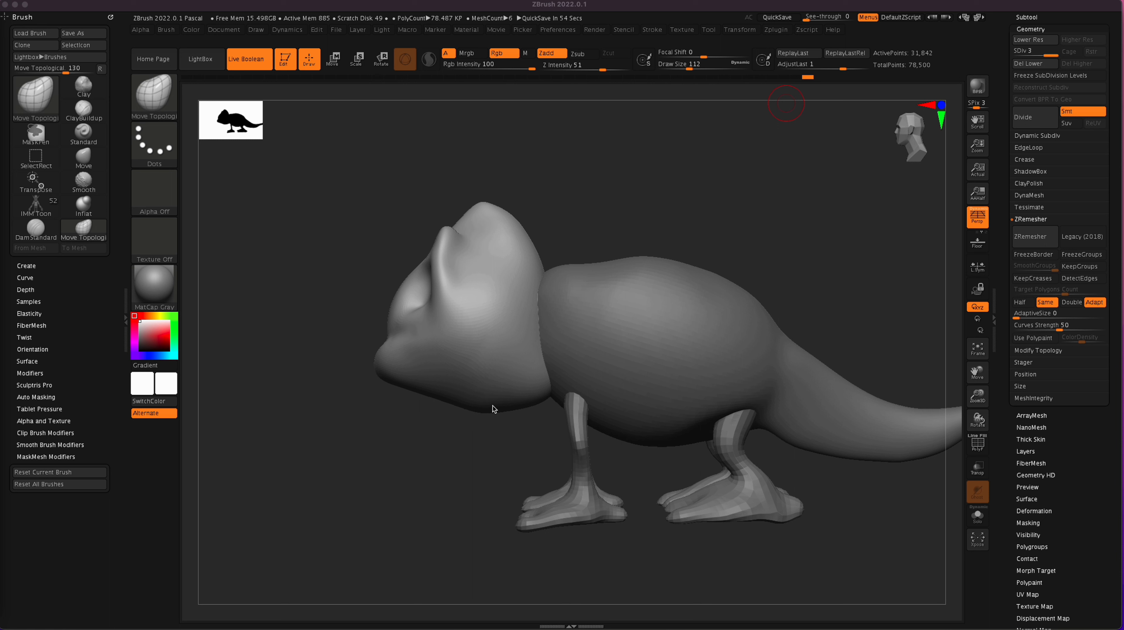
{"action": "left_click", "coordinate": [506, 401]}
{"action": "key", "text": "bracketright"}
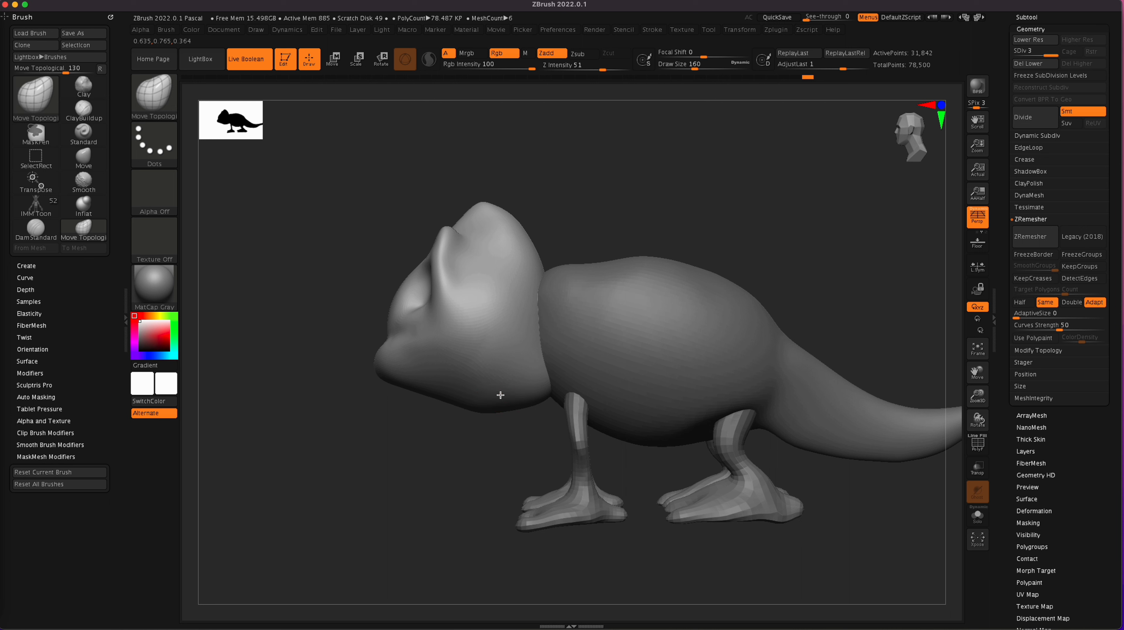
{"action": "left_click_drag", "start_coordinate": [511, 385], "coordinate": [476, 412]}
- Lower the head to subdivision level 2 and reshape the brow ridge and eye socket edge with Move Topological at draw size 188
{"action": "key", "text": "shift+d"}
{"action": "key", "text": "shift"}
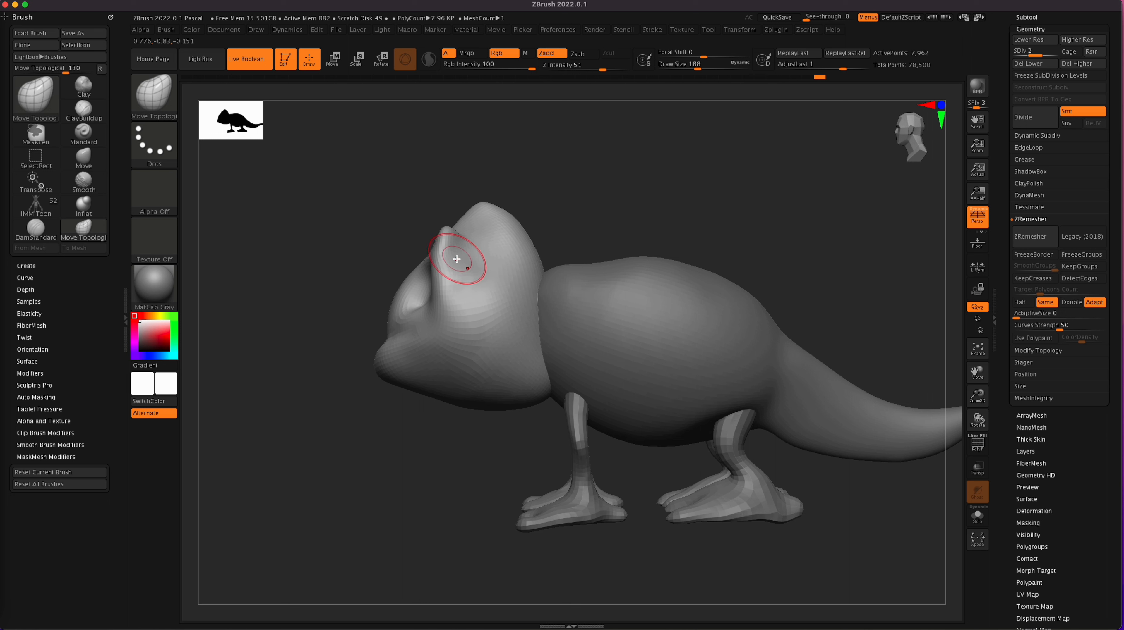
{"action": "mouse_move", "coordinate": [447, 234]}
{"action": "left_mouse_down"}
{"action": "mouse_move", "coordinate": [455, 241]}
{"action": "mouse_move", "coordinate": [449, 230]}
{"action": "left_mouse_up"}
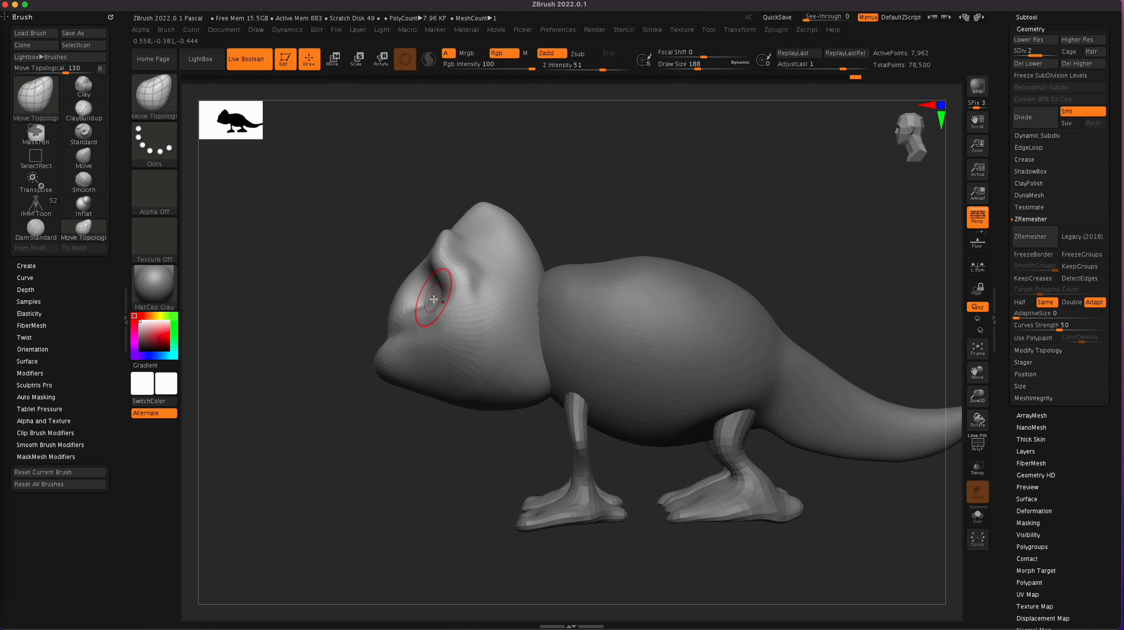
{"action": "left_click_drag", "start_coordinate": [430, 308], "coordinate": [425, 322]}
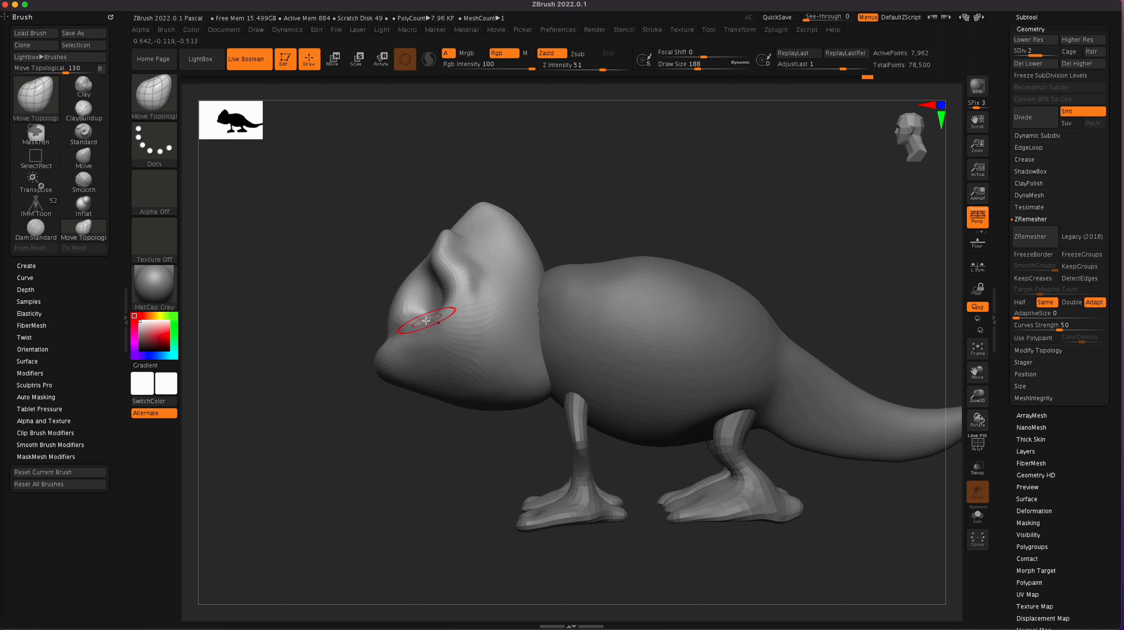
{"action": "left_click_drag", "start_coordinate": [430, 303], "coordinate": [427, 309]}
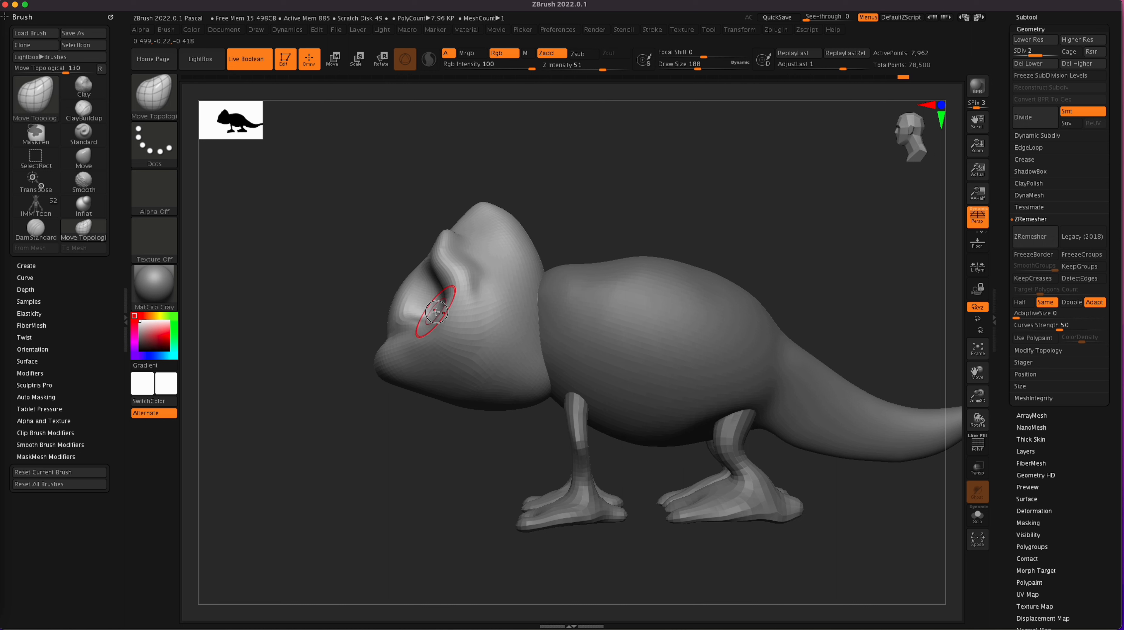
{"action": "mouse_move", "coordinate": [444, 477]}
{"action": "left_mouse_down"}
{"action": "mouse_move", "coordinate": [446, 494]}
{"action": "mouse_move", "coordinate": [484, 502]}
{"action": "mouse_move", "coordinate": [482, 512]}
{"action": "left_mouse_up"}
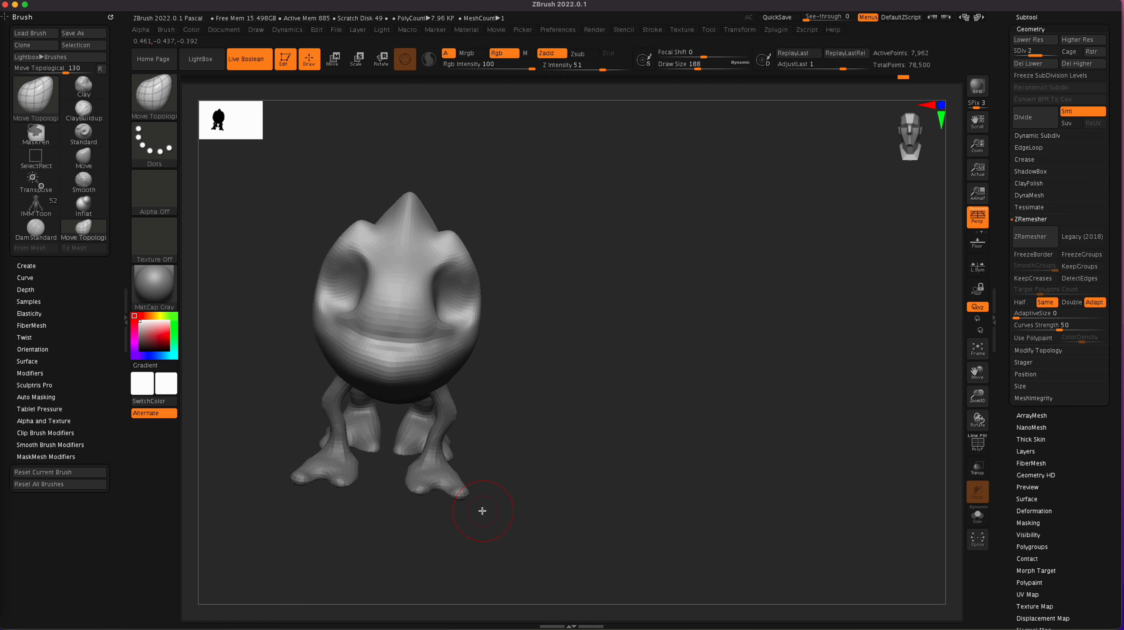
{"action": "left_click", "coordinate": [974, 449]}
{"action": "mouse_move", "coordinate": [720, 512]}
{"action": "left_mouse_down"}
{"action": "mouse_move", "coordinate": [842, 500]}
{"action": "mouse_move", "coordinate": [783, 489]}
{"action": "mouse_move", "coordinate": [778, 472]}
{"action": "mouse_move", "coordinate": [745, 555]}
{"action": "mouse_move", "coordinate": [681, 545]}
{"action": "left_mouse_up"}
{"action": "key", "text": "shift+f"}
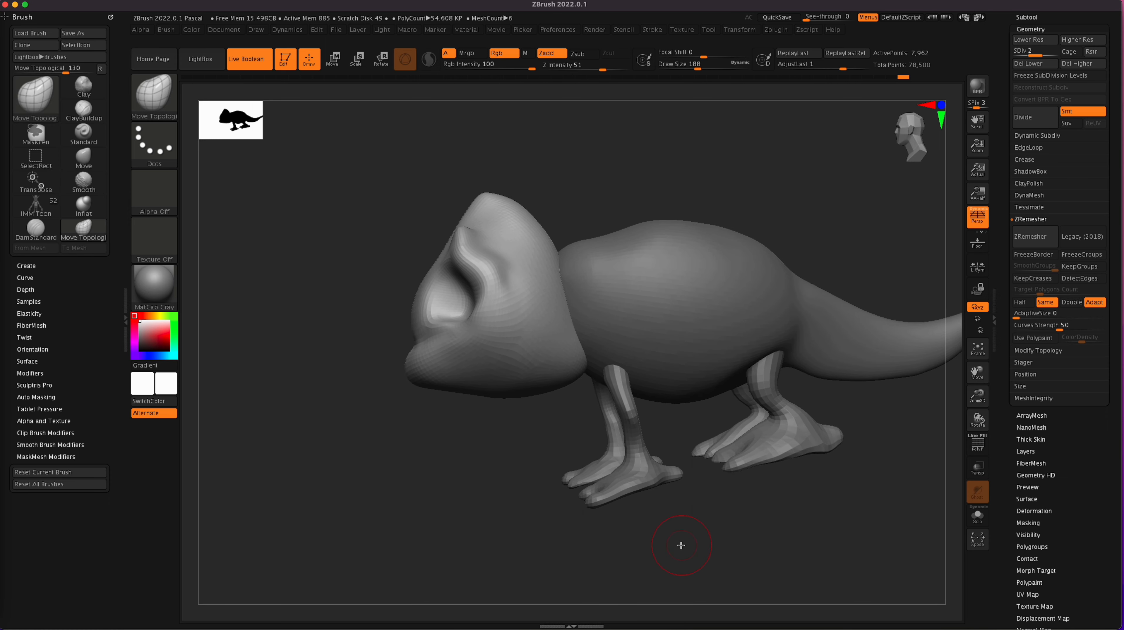
- Try reshaping the mouth with Move Topological and carving its line with DamStandard at draw size 88 from the side, undoing both attempts
{"action": "left_click_drag", "start_coordinate": [922, 103], "coordinate": [926, 104]}
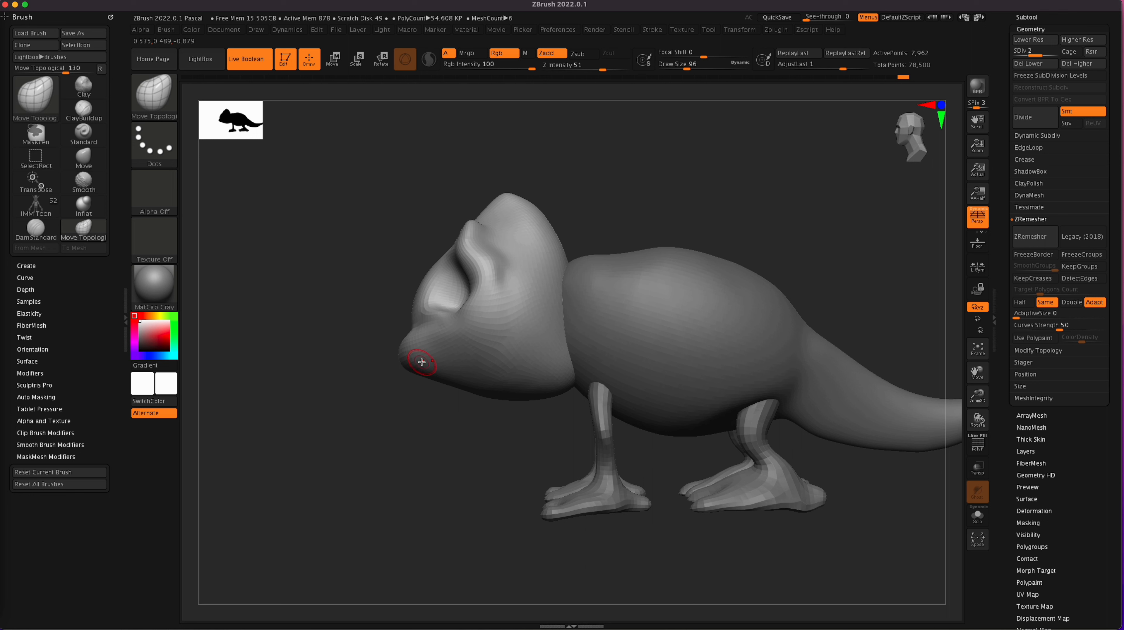
{"action": "left_click_drag", "start_coordinate": [407, 362], "coordinate": [461, 349]}
{"action": "key", "text": "ctrl+z"}
{"action": "left_click", "coordinate": [36, 228]}
{"action": "left_click_drag", "start_coordinate": [401, 360], "coordinate": [468, 343]}
{"action": "mouse_move", "coordinate": [401, 360]}
{"action": "left_mouse_down"}
{"action": "mouse_move", "coordinate": [475, 347]}
{"action": "mouse_move", "coordinate": [398, 361]}
{"action": "left_mouse_up"}
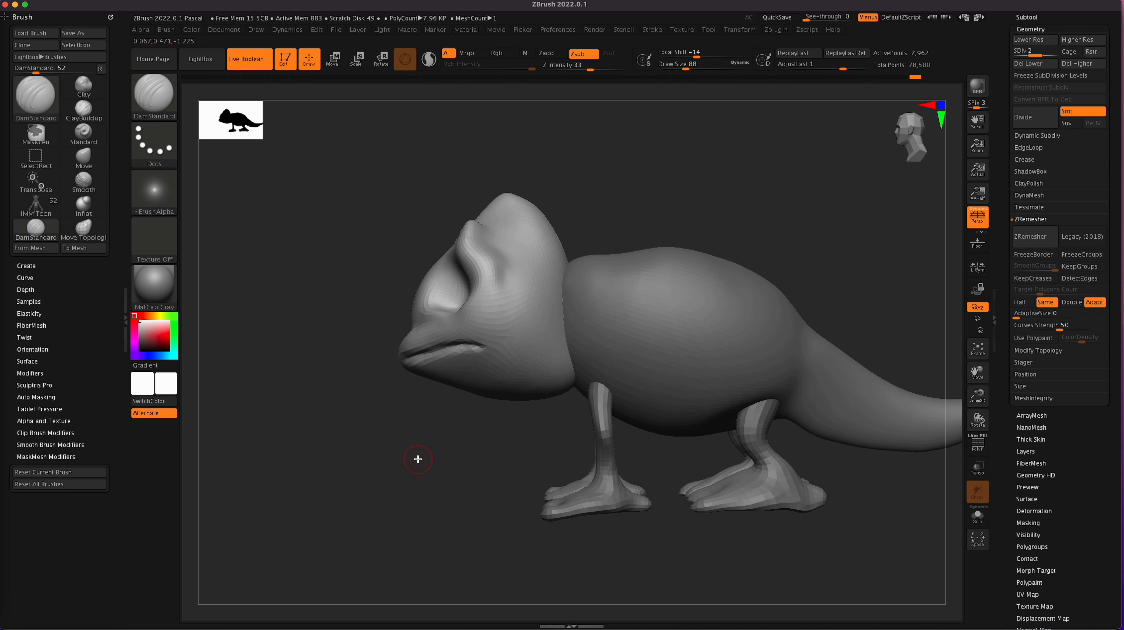
{"action": "key", "text": "super+z"}
{"action": "key", "text": "super+z"}
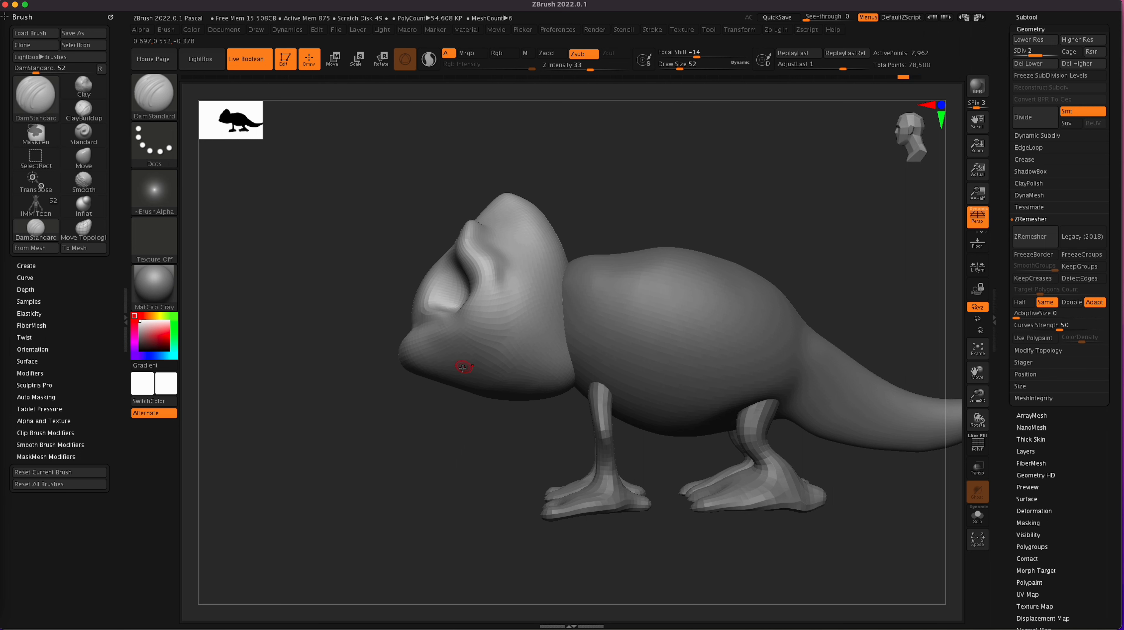
- Carve the mouth line from the snout to a downturned corner with the DamStandard brush at draw size 52
{"action": "mouse_move", "coordinate": [472, 356]}
{"action": "left_mouse_down"}
{"action": "mouse_move", "coordinate": [389, 362]}
{"action": "mouse_move", "coordinate": [464, 352]}
{"action": "mouse_move", "coordinate": [492, 362]}
{"action": "mouse_move", "coordinate": [466, 360]}
{"action": "left_mouse_up"}
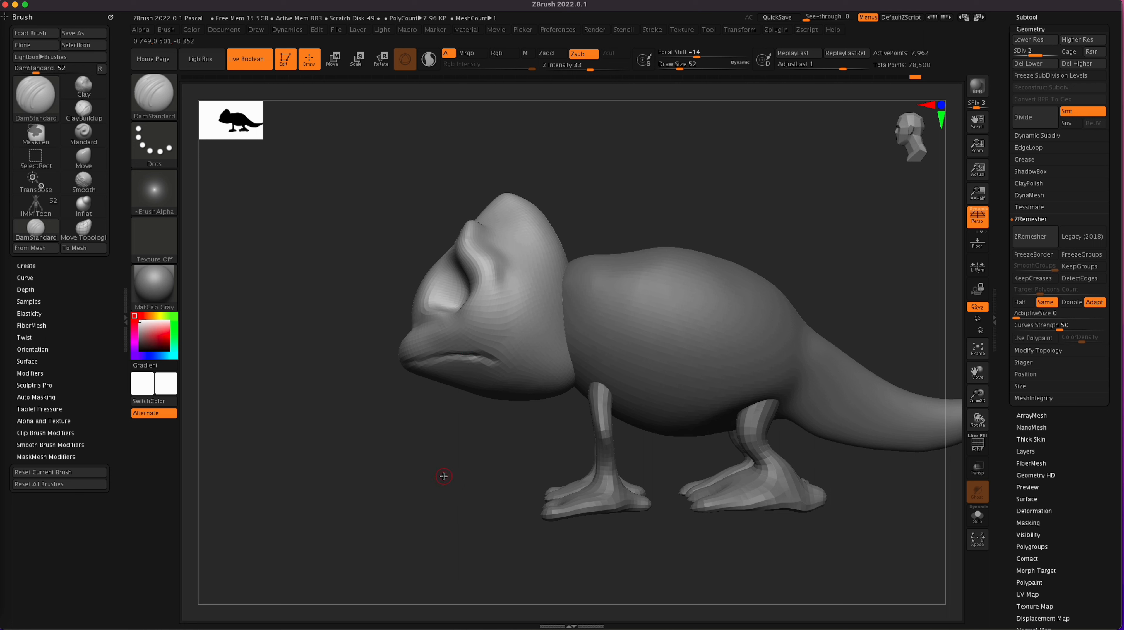
{"action": "left_click_drag", "start_coordinate": [450, 460], "coordinate": [494, 466]}
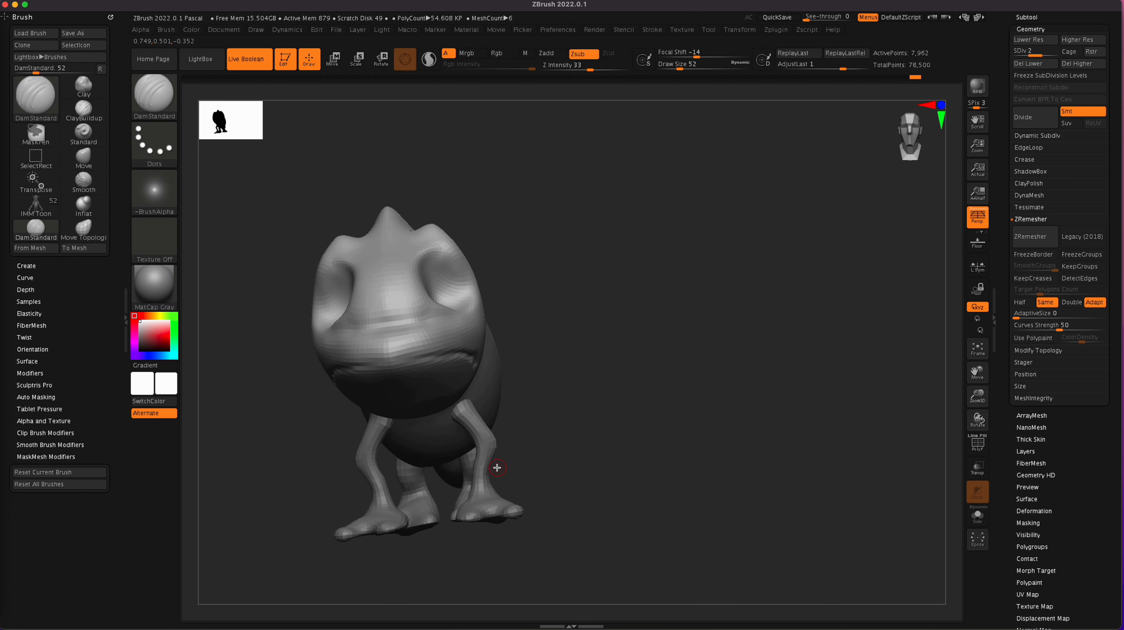
{"action": "mouse_move", "coordinate": [356, 367]}
{"action": "left_mouse_down"}
{"action": "mouse_move", "coordinate": [455, 355]}
{"action": "mouse_move", "coordinate": [372, 367]}
{"action": "left_mouse_up"}
{"action": "left_click_drag", "start_coordinate": [715, 424], "coordinate": [671, 441]}
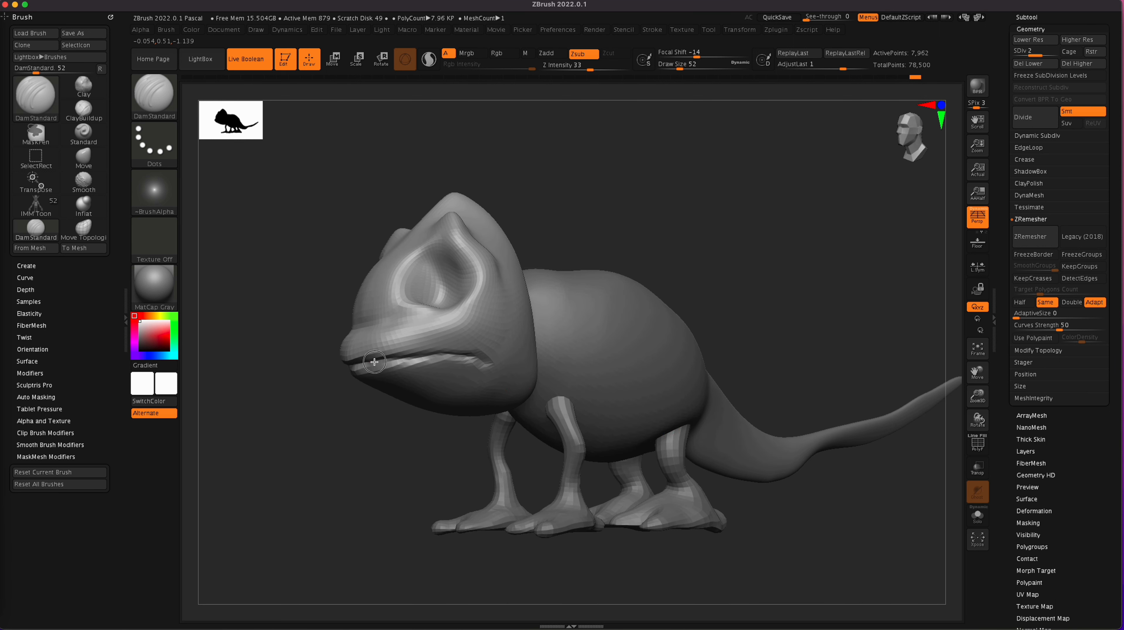
{"action": "left_click_drag", "start_coordinate": [444, 357], "coordinate": [467, 359]}
- Show the head's polyframe, try a ZRemesher pass with the Same option, and undo the remesh
{"action": "key", "text": "shift+f"}
{"action": "left_click", "coordinate": [1031, 238]}
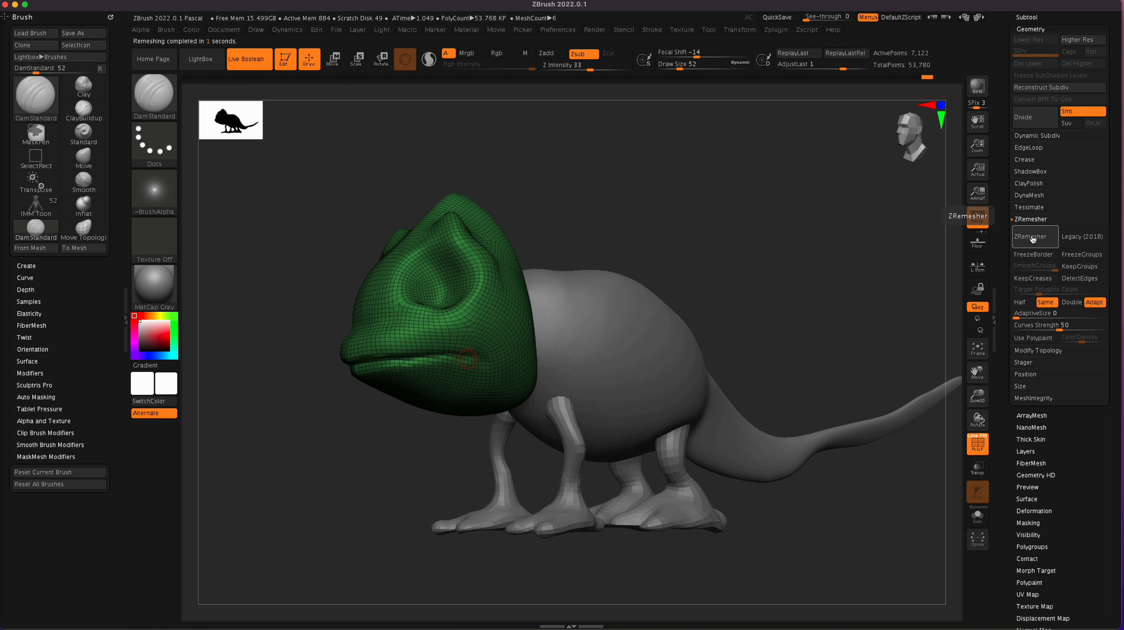
{"action": "key", "text": "ctrl+z"}
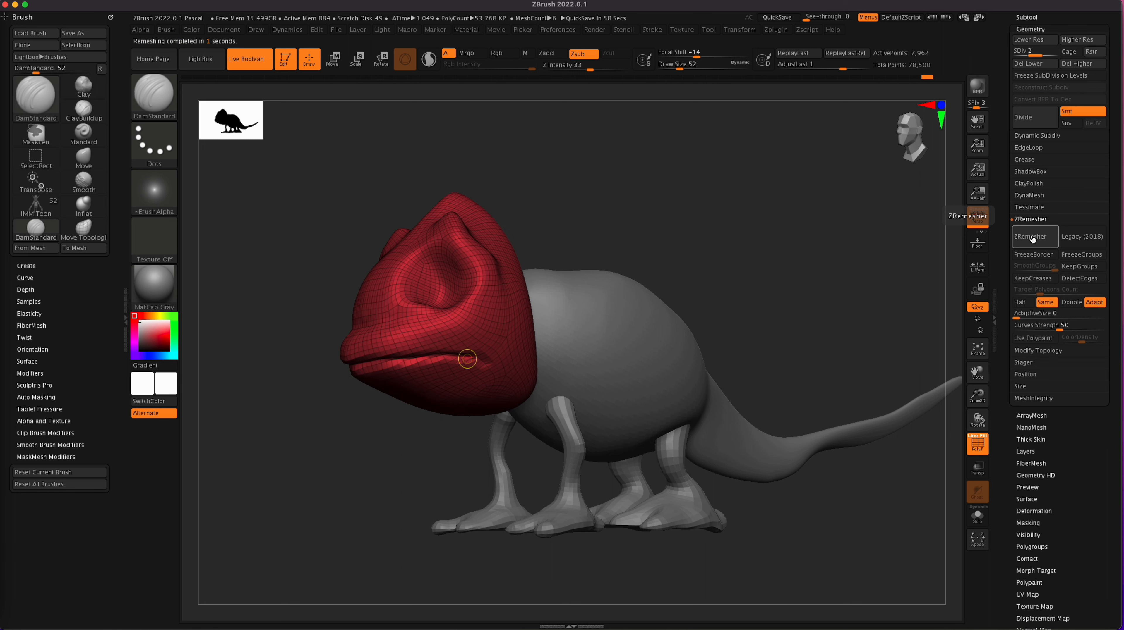
- Delete the head's lower subdivision level and run ZRemesher with AdaptiveSize 18 and the Half polygon count option
{"action": "left_click", "coordinate": [1038, 64]}
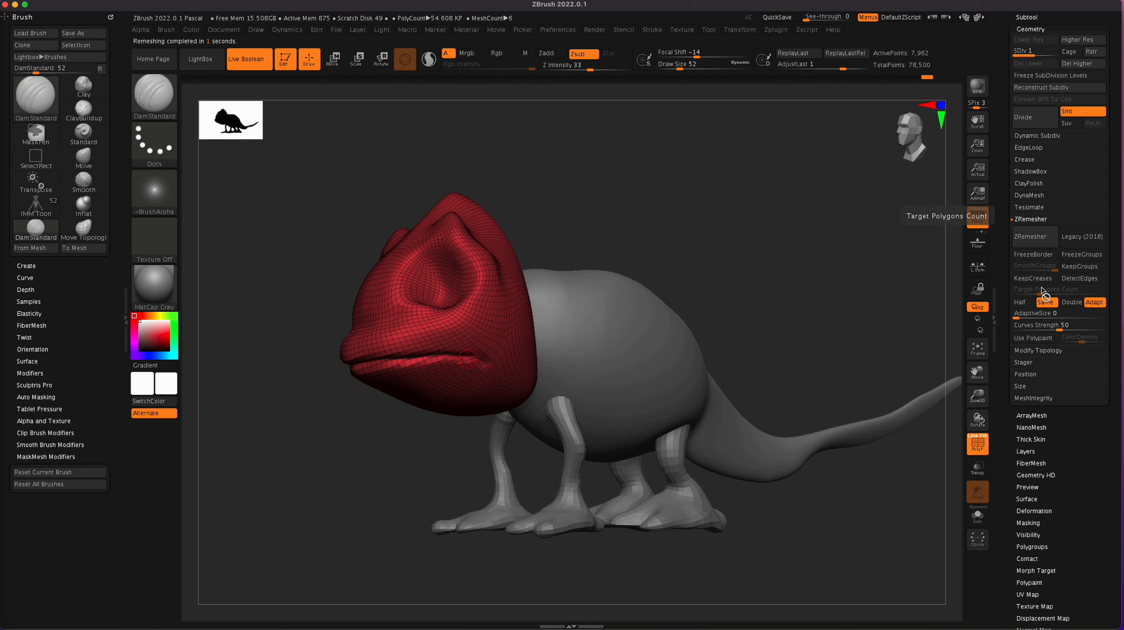
{"action": "left_click_drag", "start_coordinate": [1016, 318], "coordinate": [1031, 317]}
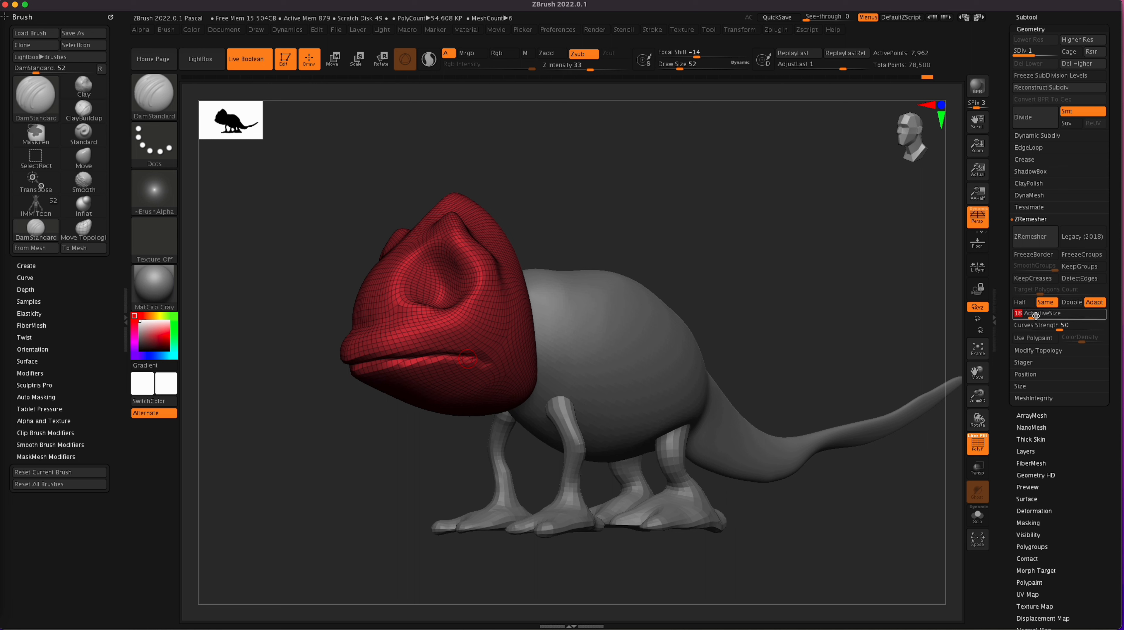
{"action": "left_click", "coordinate": [1022, 302]}
{"action": "left_click", "coordinate": [1031, 240]}
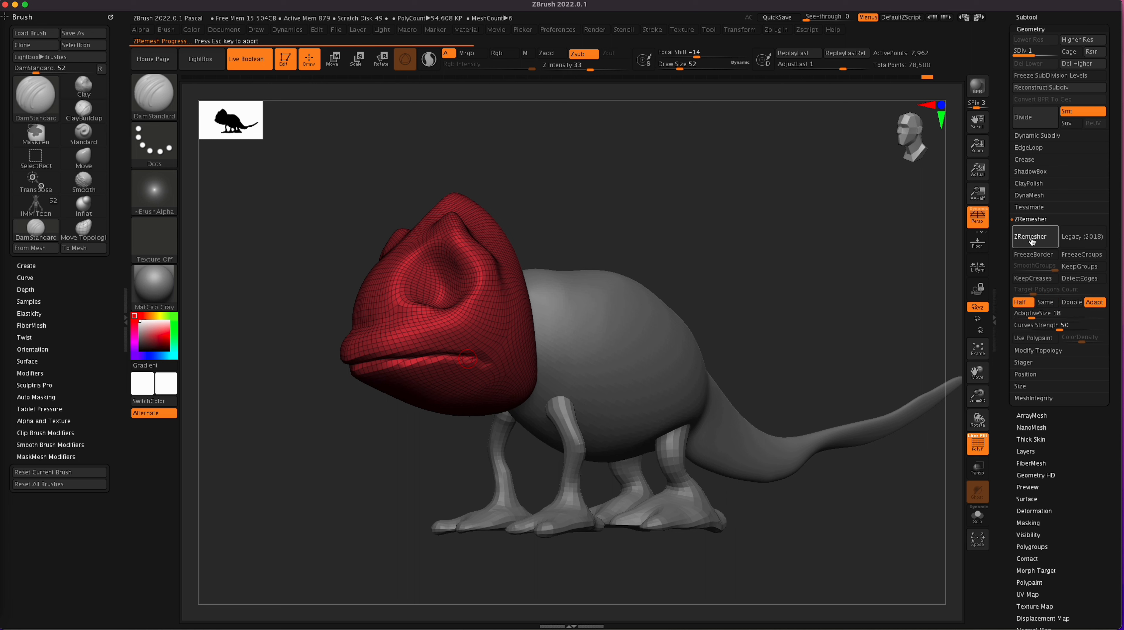
- Inspect the remeshed head from both sides, try another ZRemesher pass with the Half option, and undo that pass
{"action": "left_click_drag", "start_coordinate": [620, 538], "coordinate": [852, 482]}
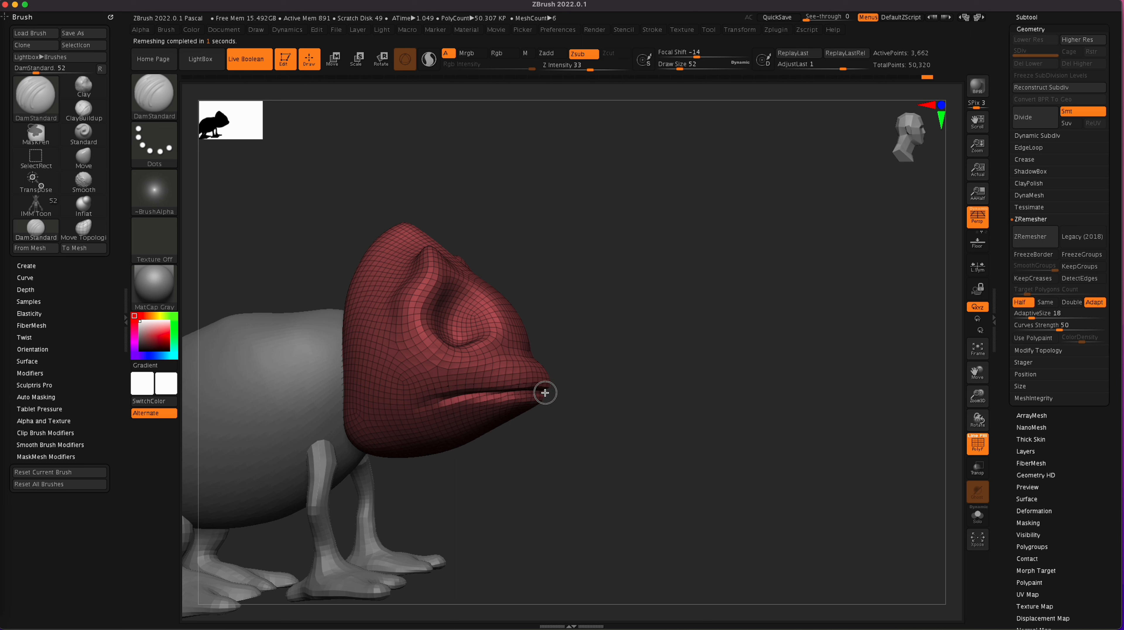
{"action": "left_click_drag", "start_coordinate": [779, 506], "coordinate": [695, 503]}
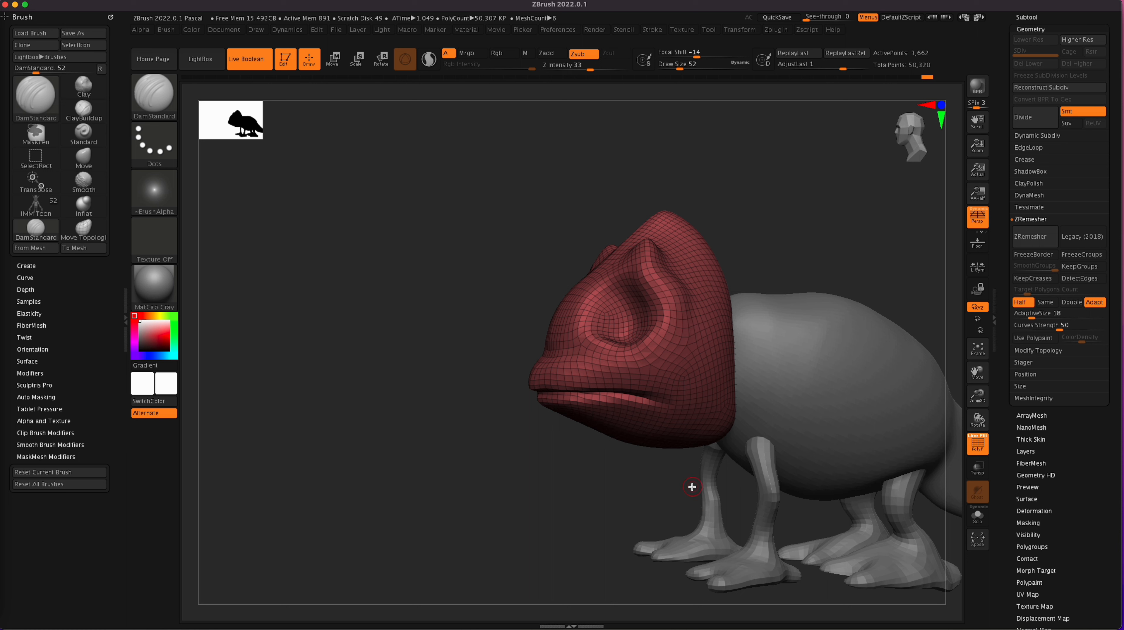
{"action": "left_click", "coordinate": [1040, 238]}
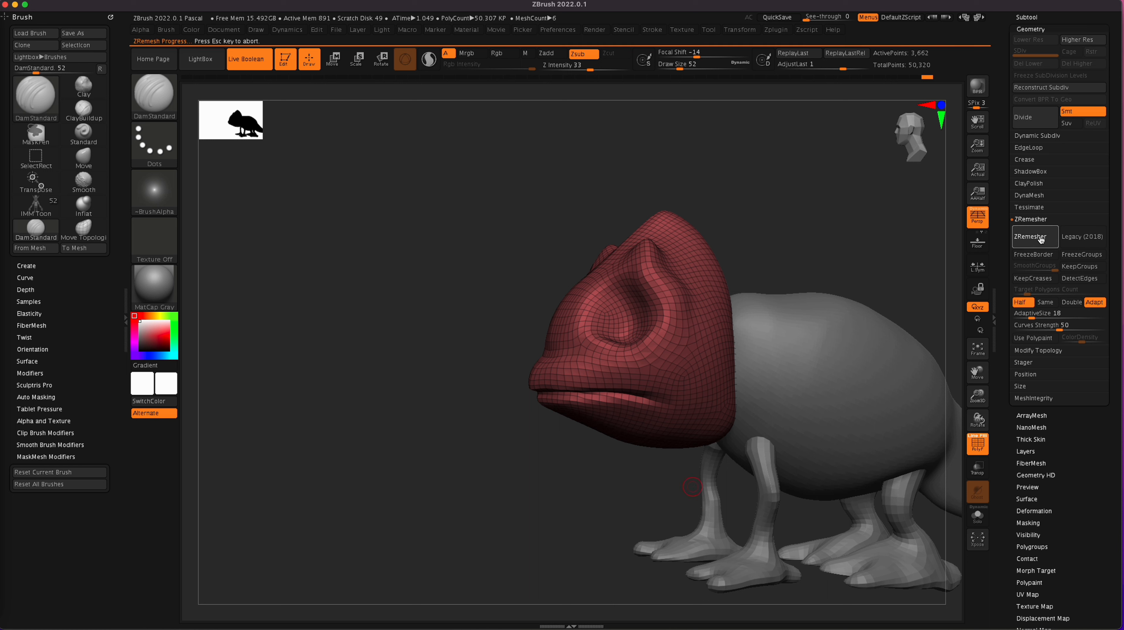
{"action": "key", "text": "super+z"}
- Remesh the head using ZRemesher with the Same polygon count option and turn off its polyframe display
{"action": "left_click", "coordinate": [1044, 302]}
{"action": "left_click", "coordinate": [1023, 235]}
{"action": "left_click_drag", "start_coordinate": [574, 494], "coordinate": [611, 515]}
{"action": "left_click", "coordinate": [978, 450]}
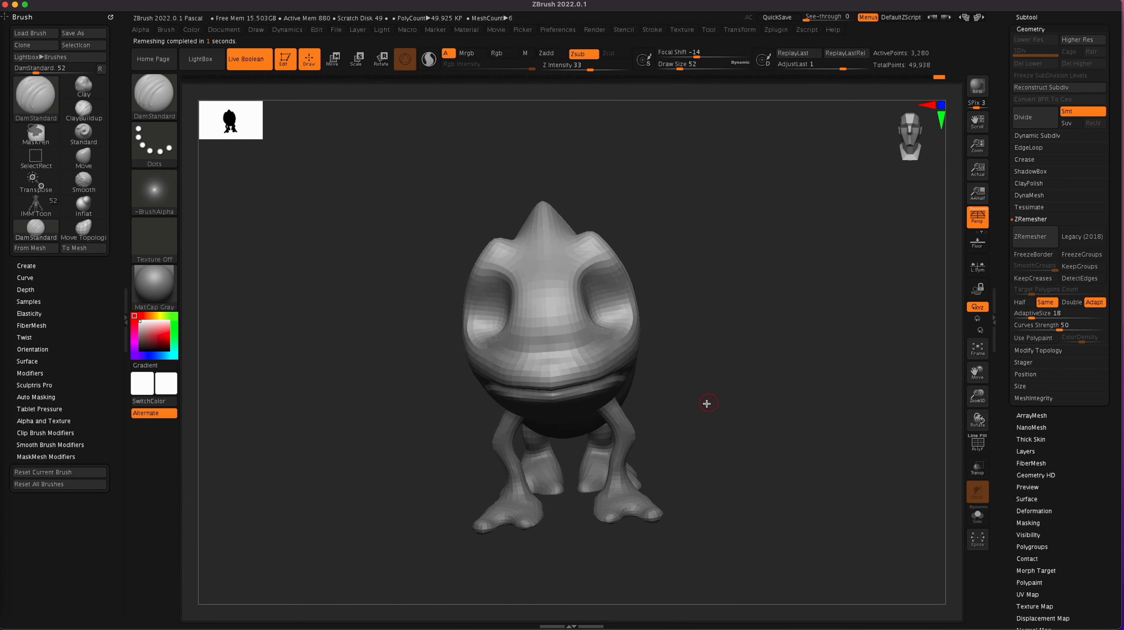
- Save the project as Pascal.ZPR in the Zbrush_projects folder inside Rapunzel_Project, replacing the existing file
{"action": "key", "text": "super+s"}
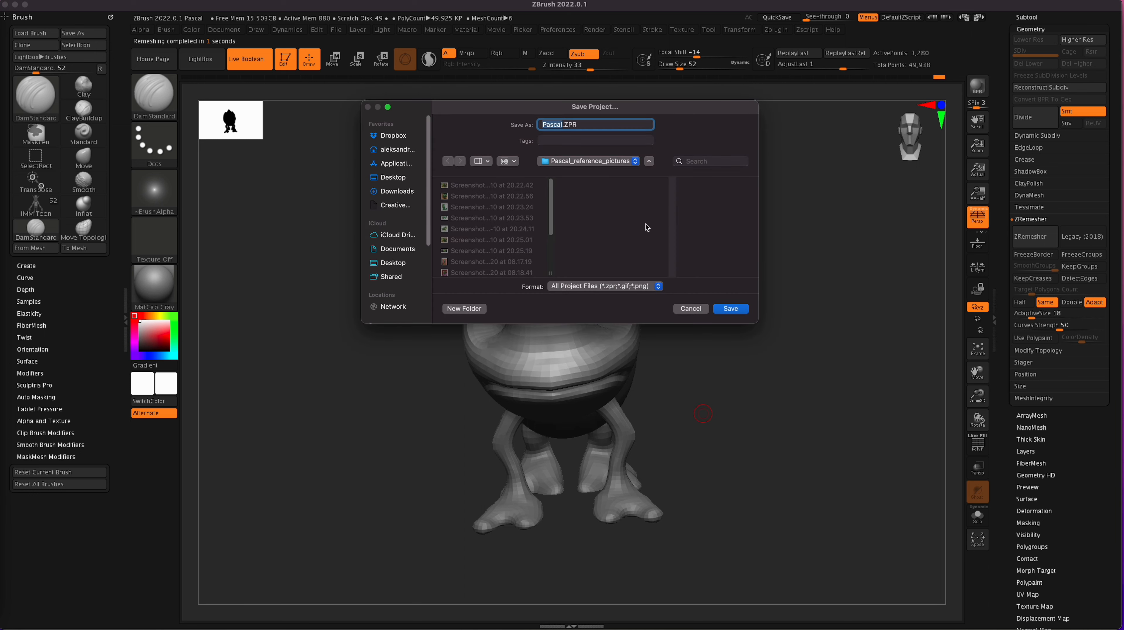
{"action": "left_click", "coordinate": [634, 162]}
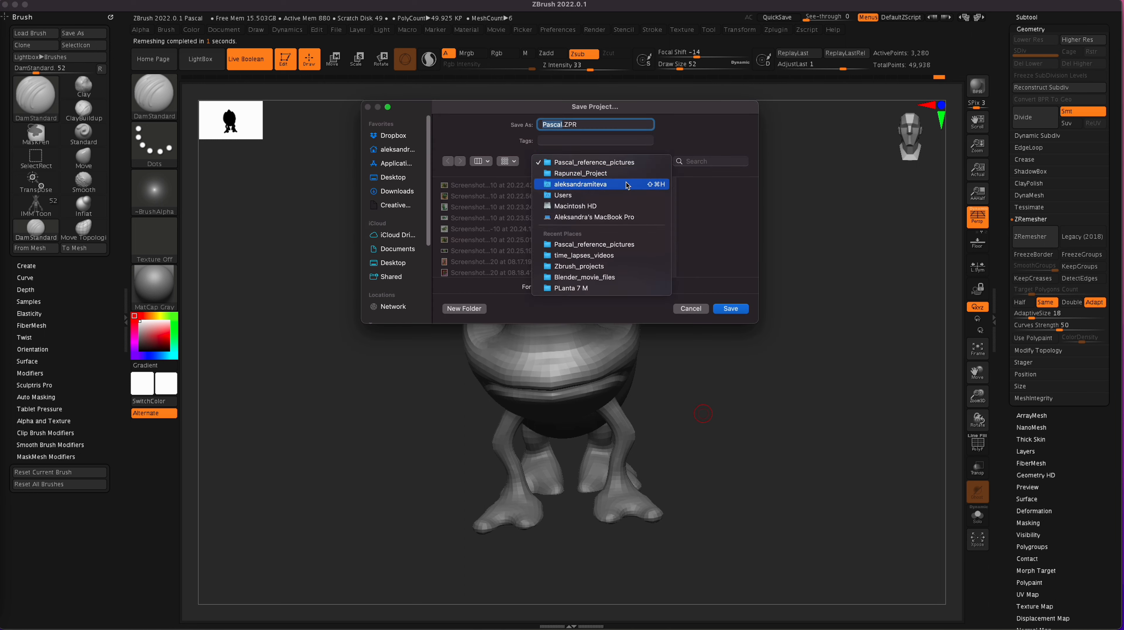
{"action": "left_click", "coordinate": [612, 175]}
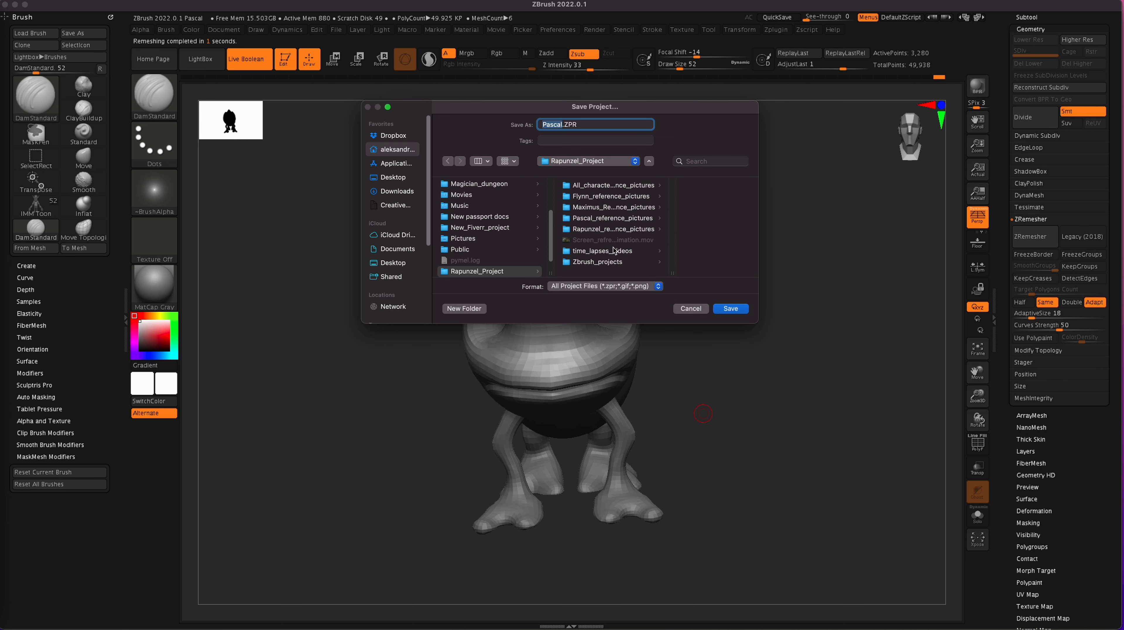
{"action": "left_click", "coordinate": [608, 264]}
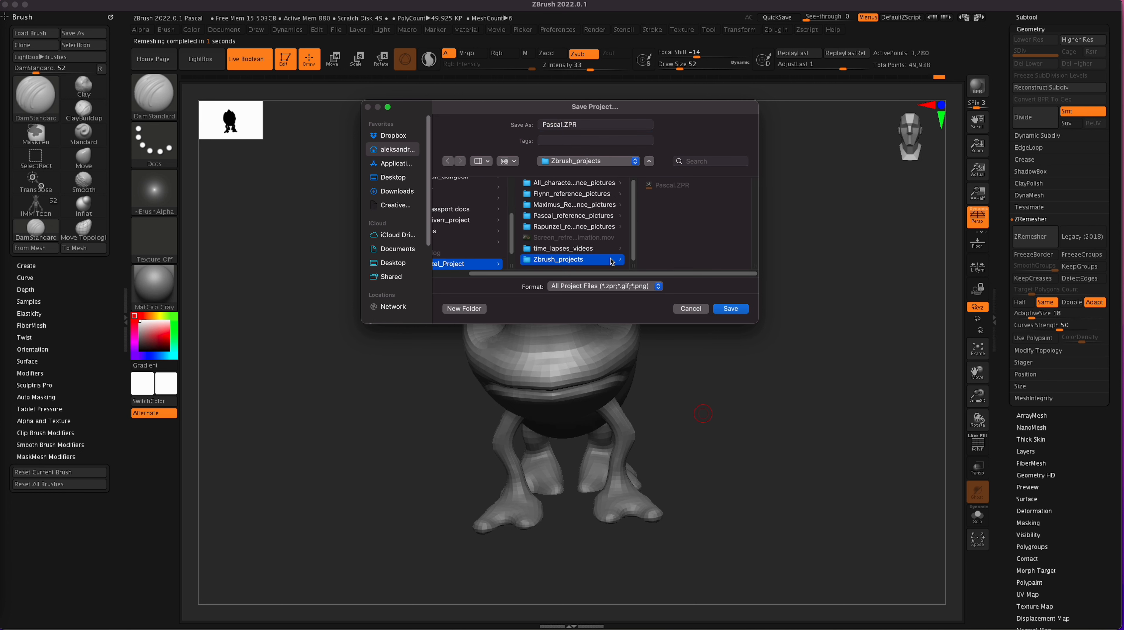
{"action": "left_click", "coordinate": [731, 309]}
{"action": "left_click", "coordinate": [590, 262]}
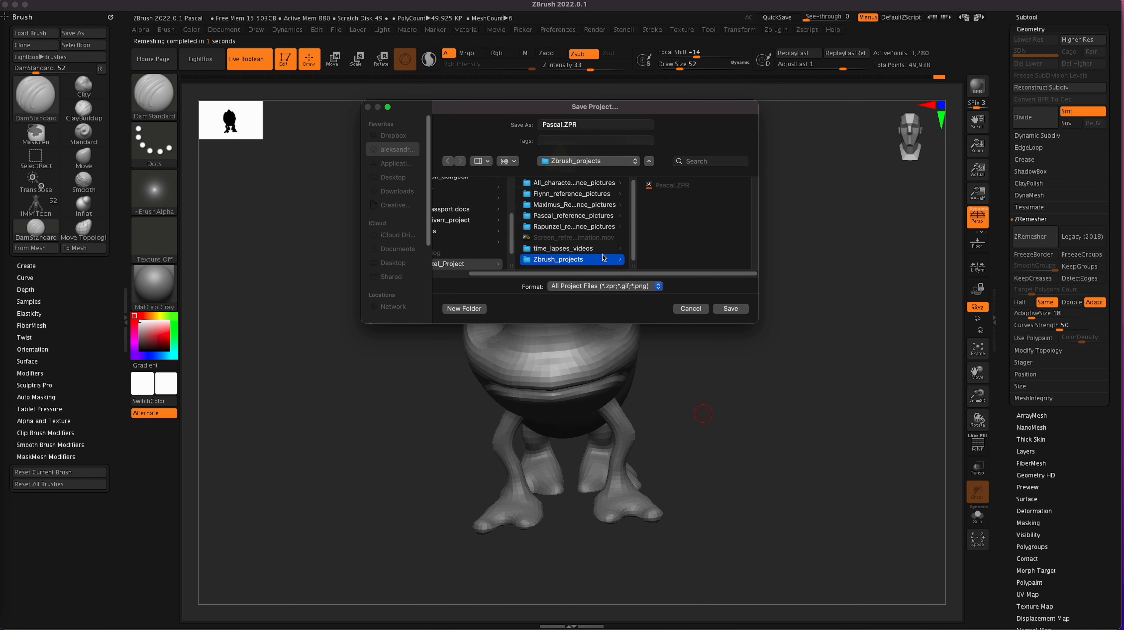